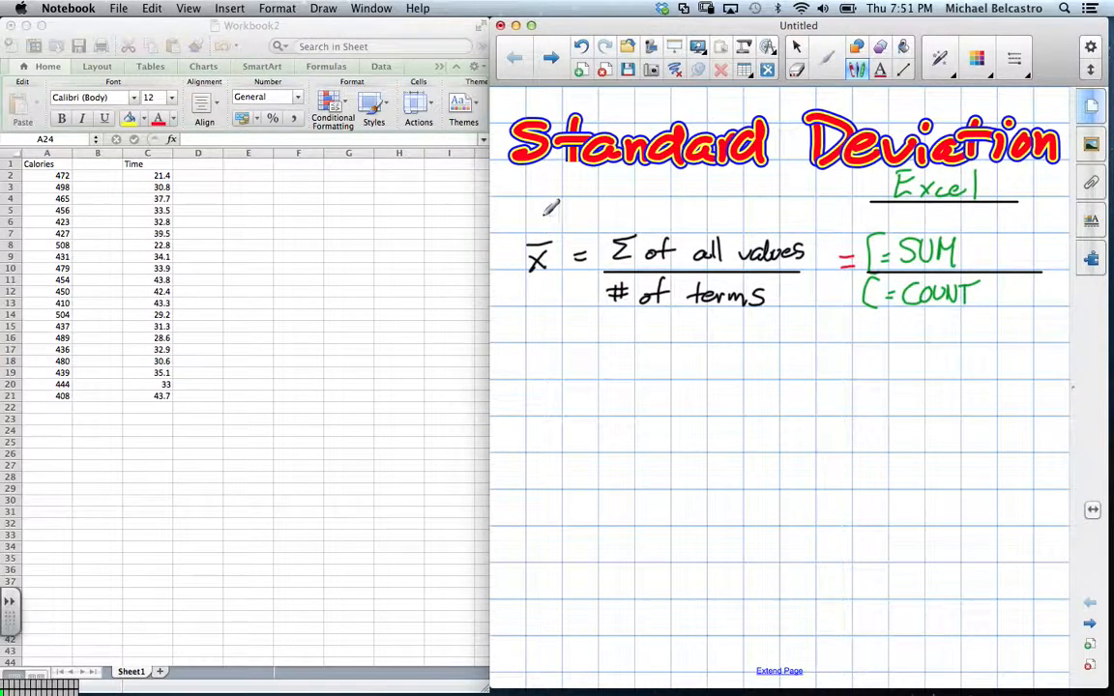
- Mark the x̄ symbol with a temporary arrow and handwrite "Mean" in blue above it
mouse_move(525, 341)
left_mouse_down()
mouse_move(534, 289)
mouse_move(549, 301)
left_mouse_up()
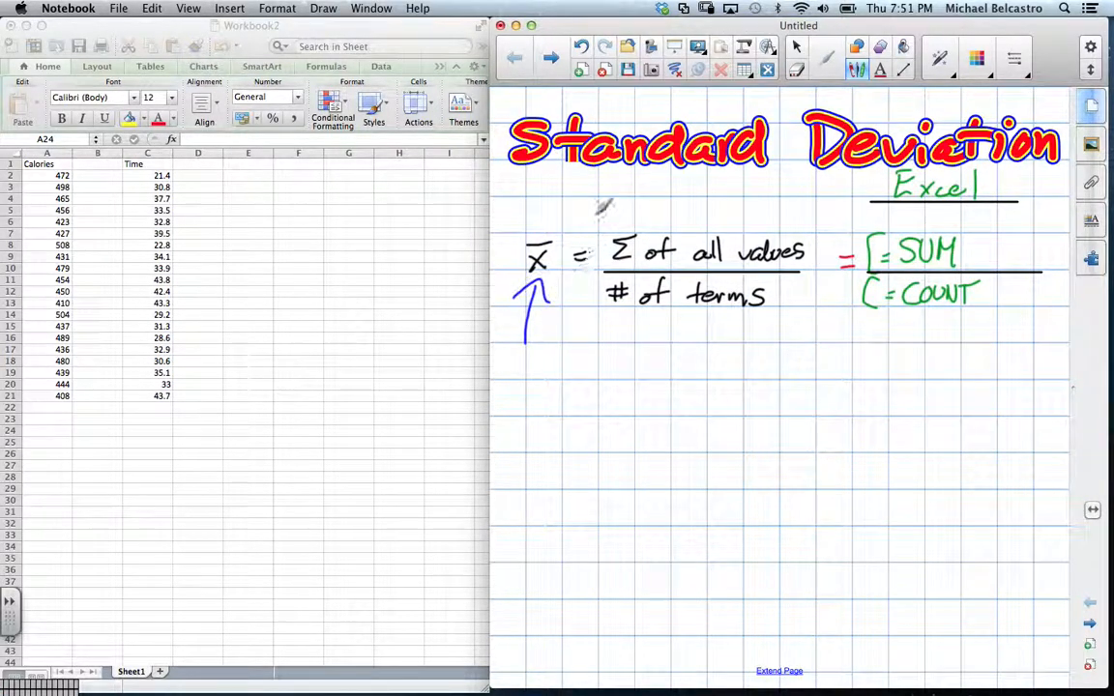
left_click(939, 60)
left_click(901, 110)
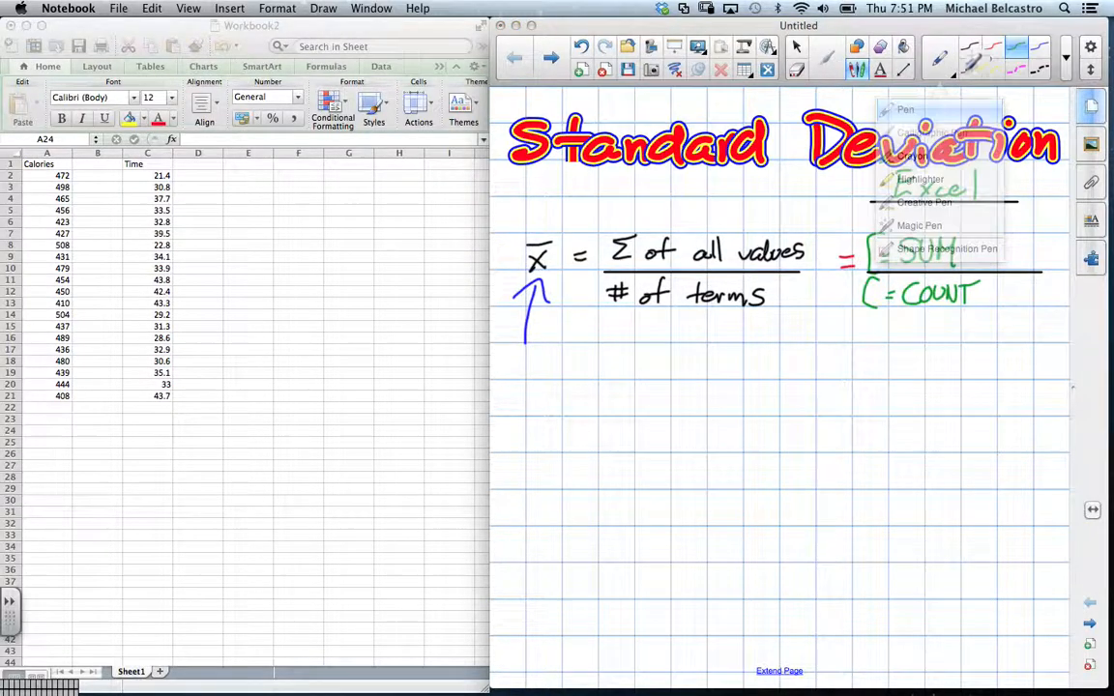
left_click_drag(512, 227, 572, 223)
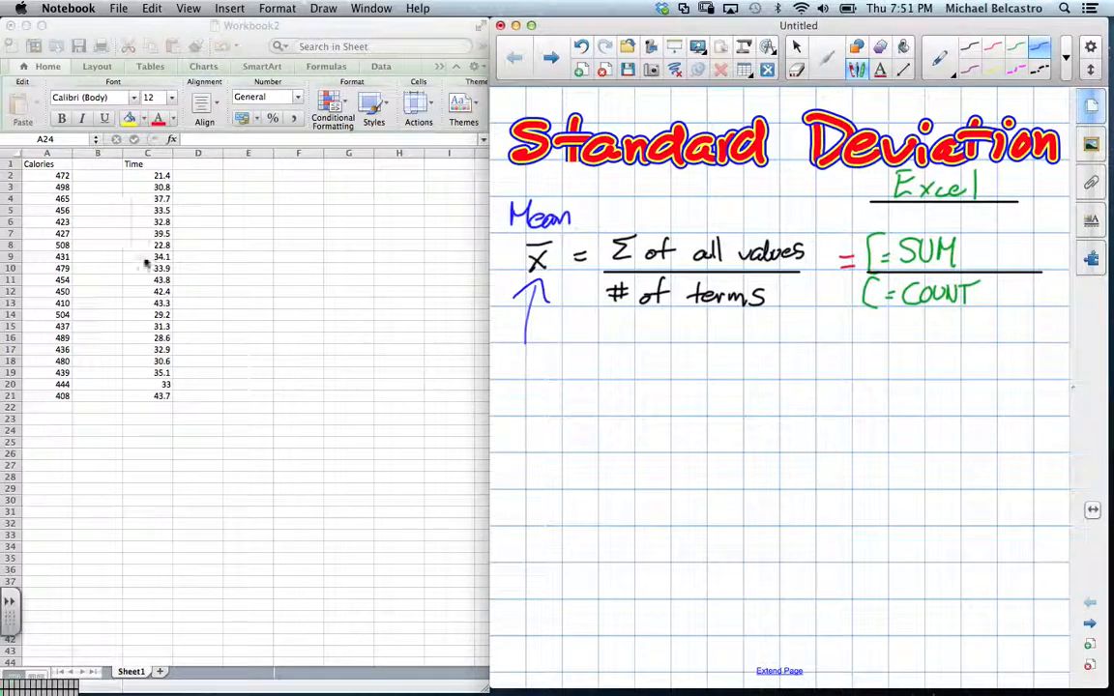
- Switch to Excel and total the Calories values in cell A22 with =SUM(A2:A21)
left_click(104, 186)
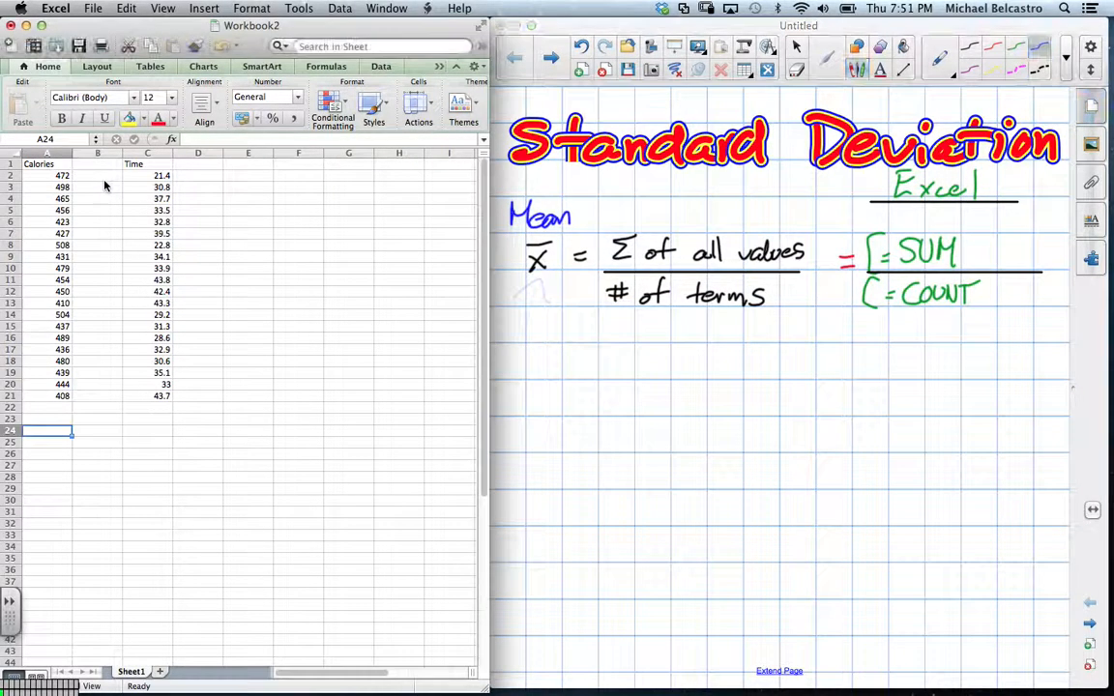
left_click(60, 411)
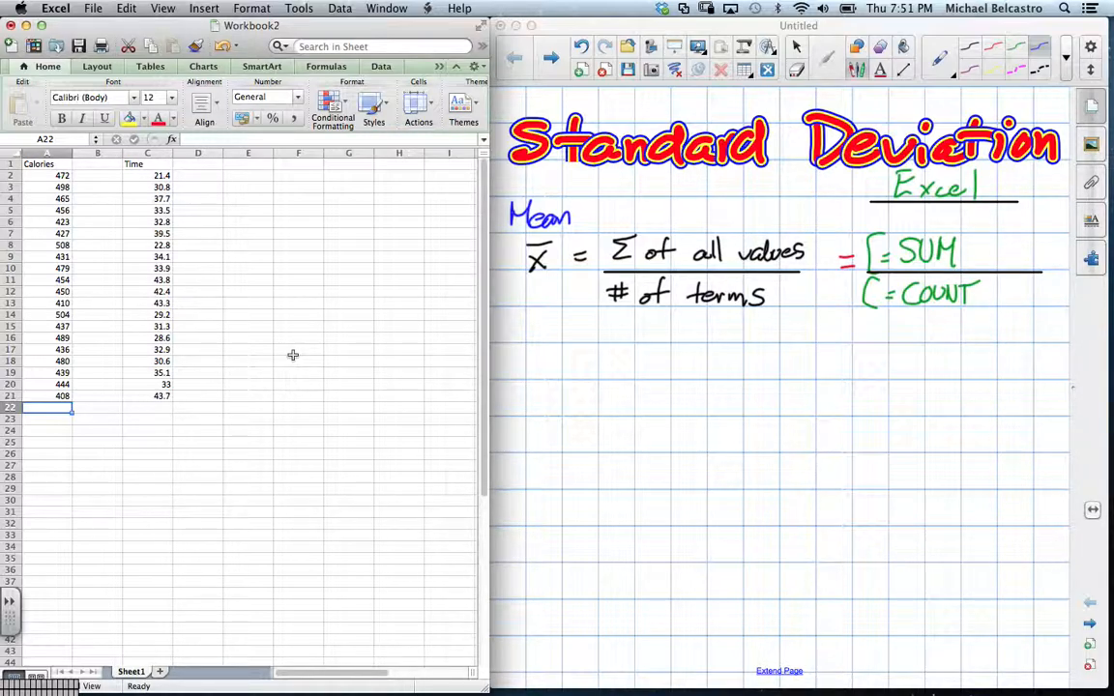
type("=")
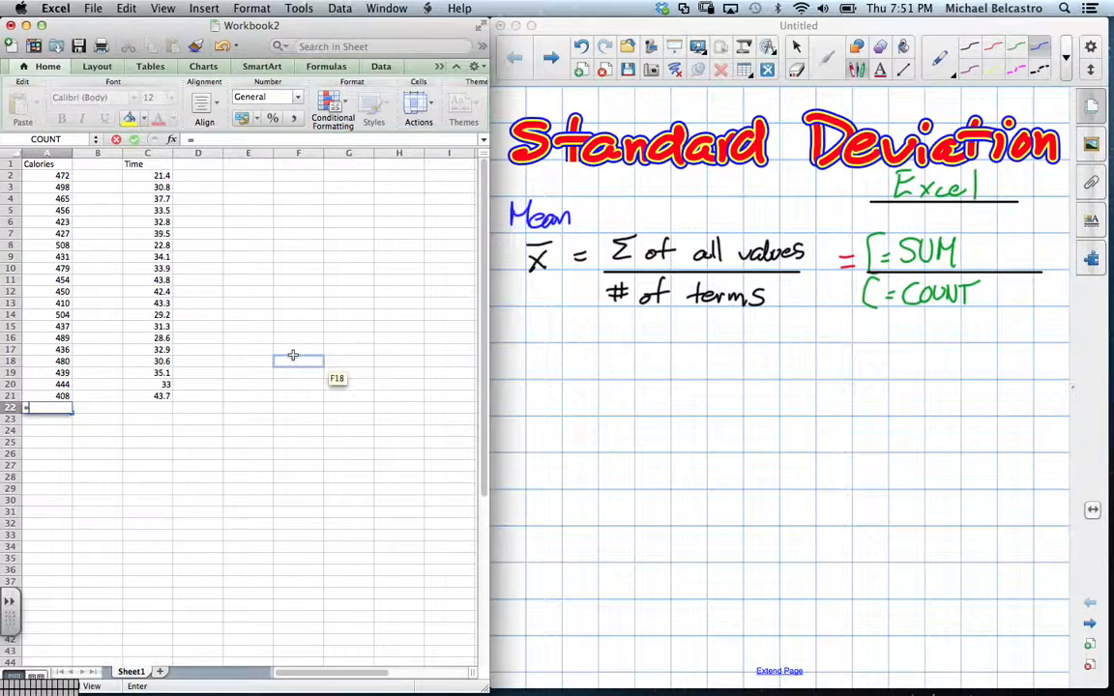
type("SUM")
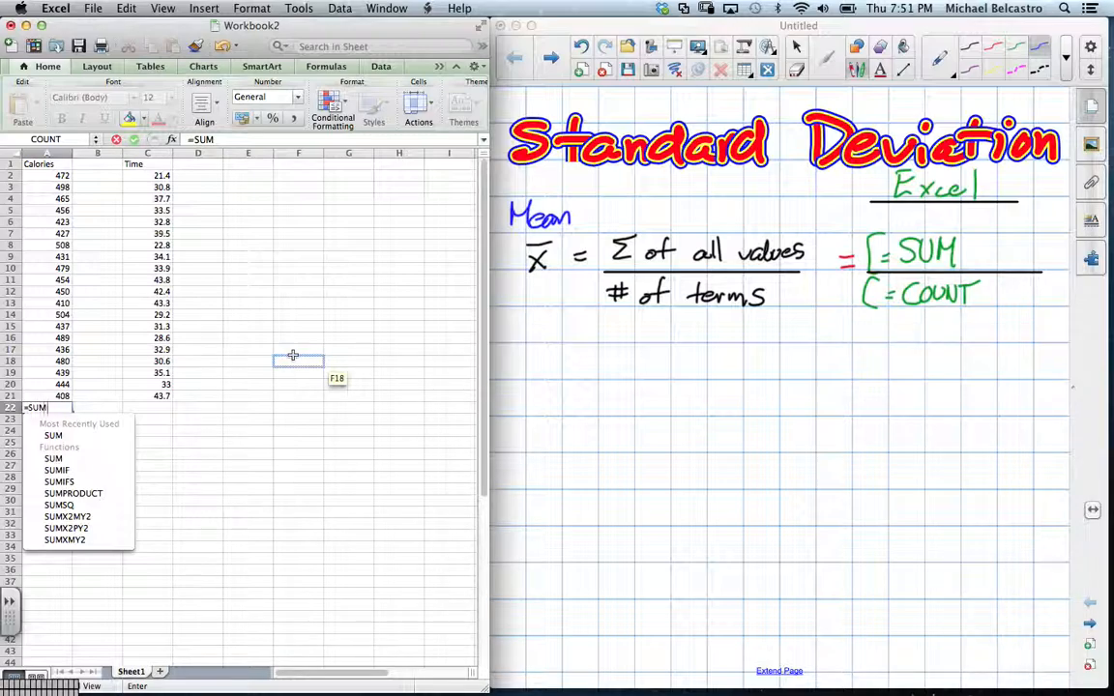
type("(")
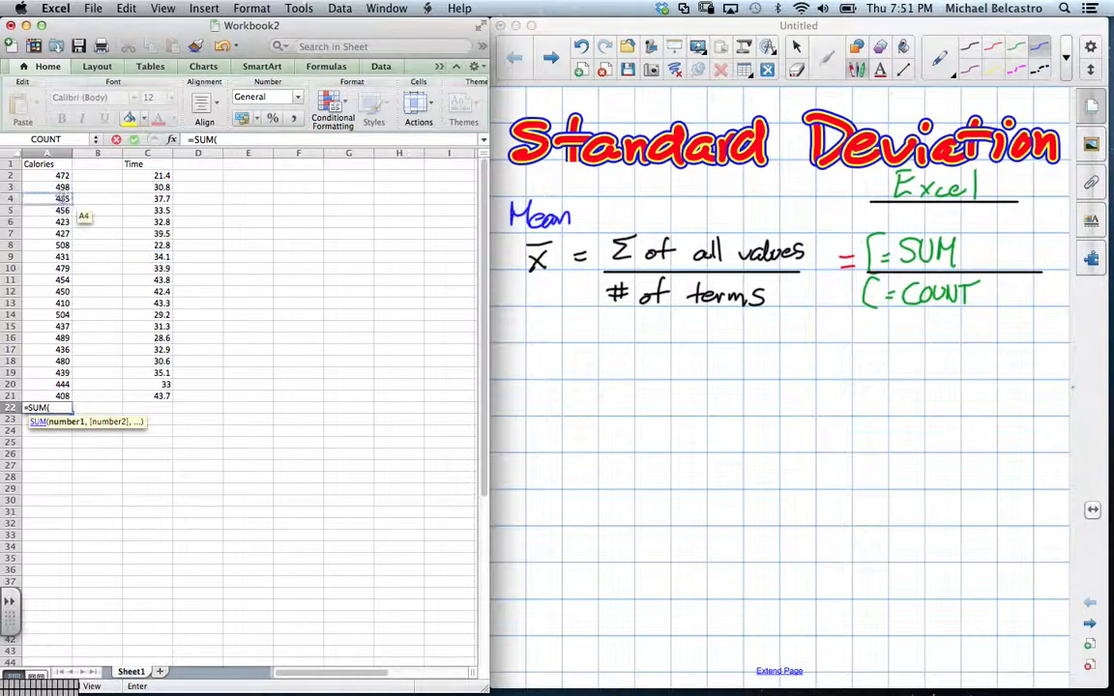
left_click_drag(47, 178, 49, 399)
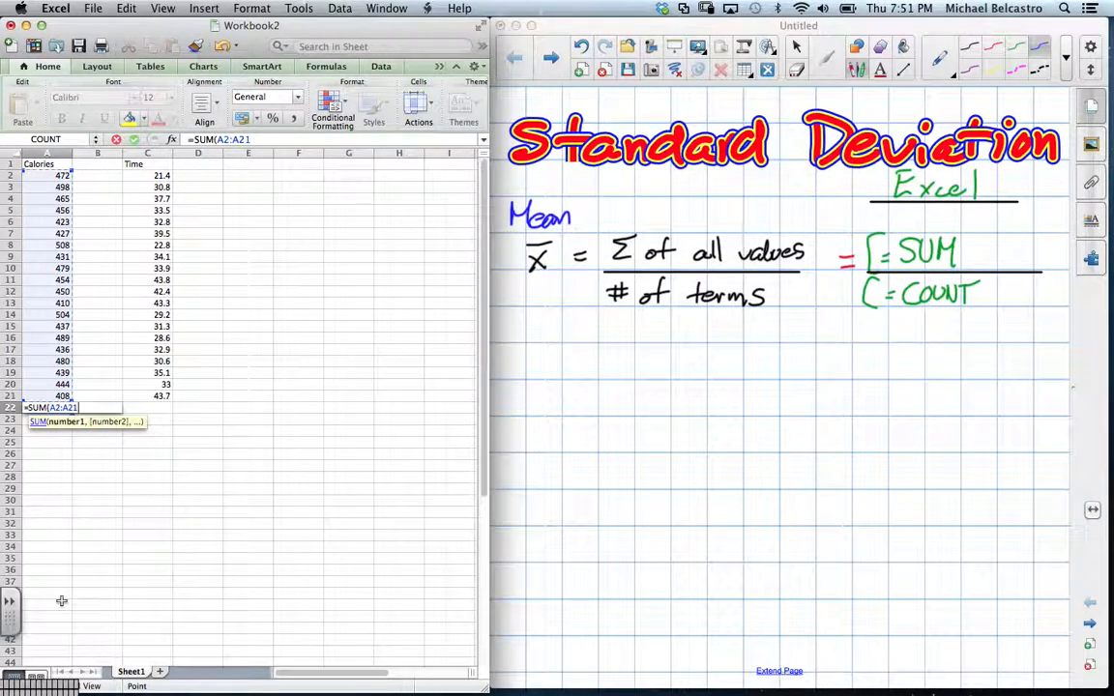
type(")")
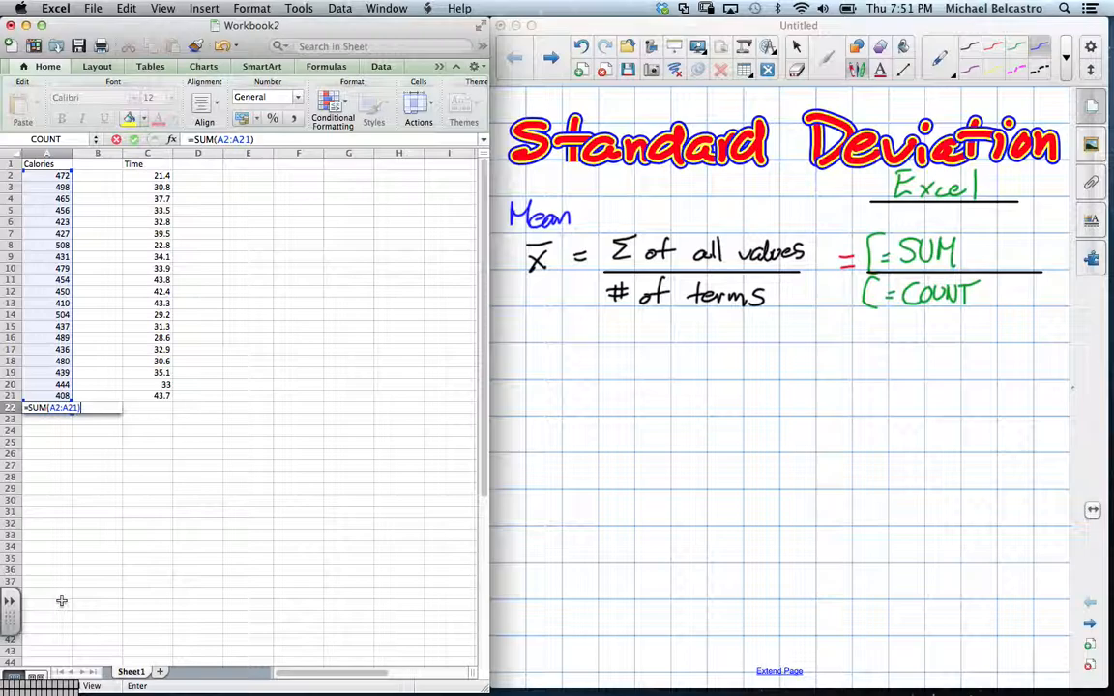
key("Return")
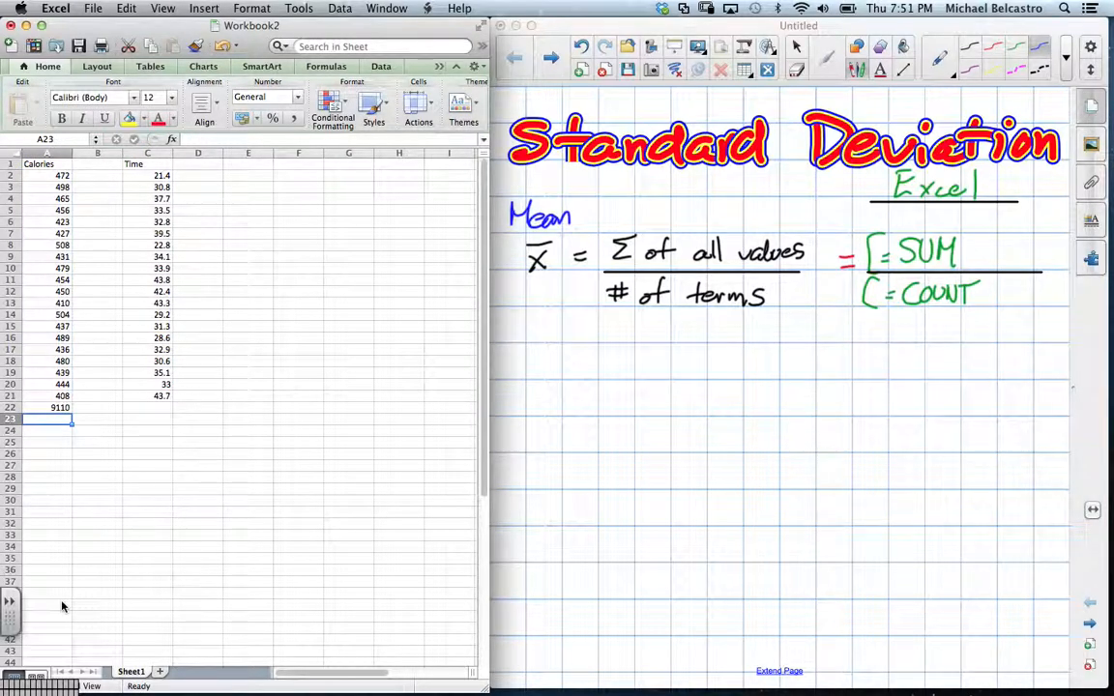
- In Notebook, handwrite the range (A2:A21) in green after "=SUM" in the numerator
left_click(1017, 75)
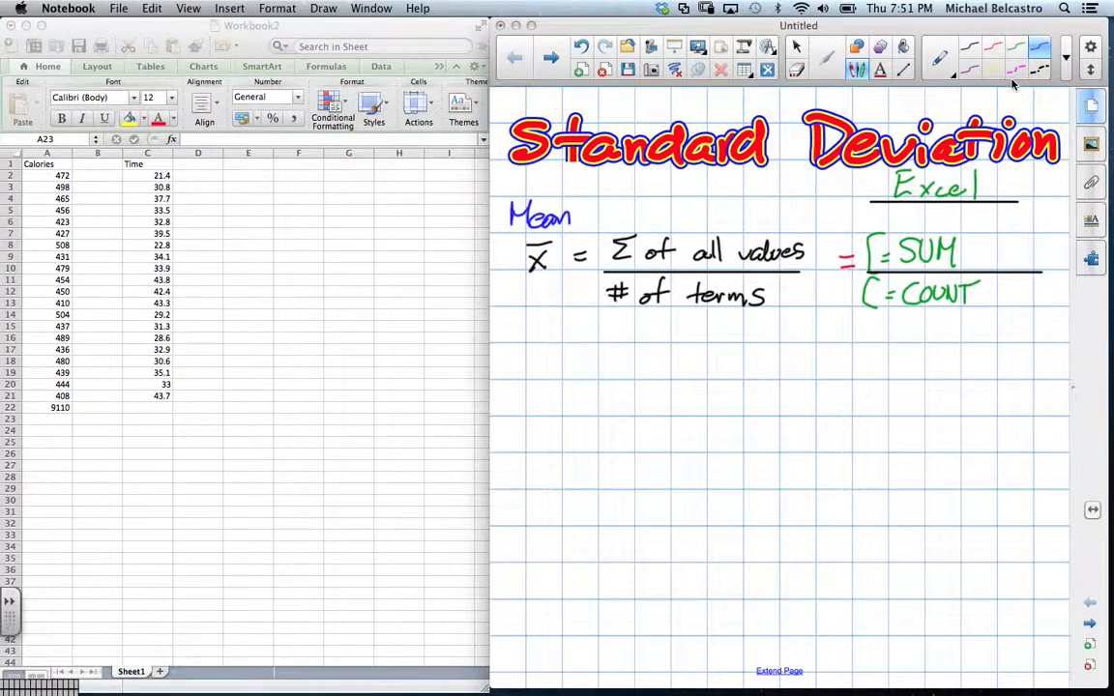
left_click(1015, 46)
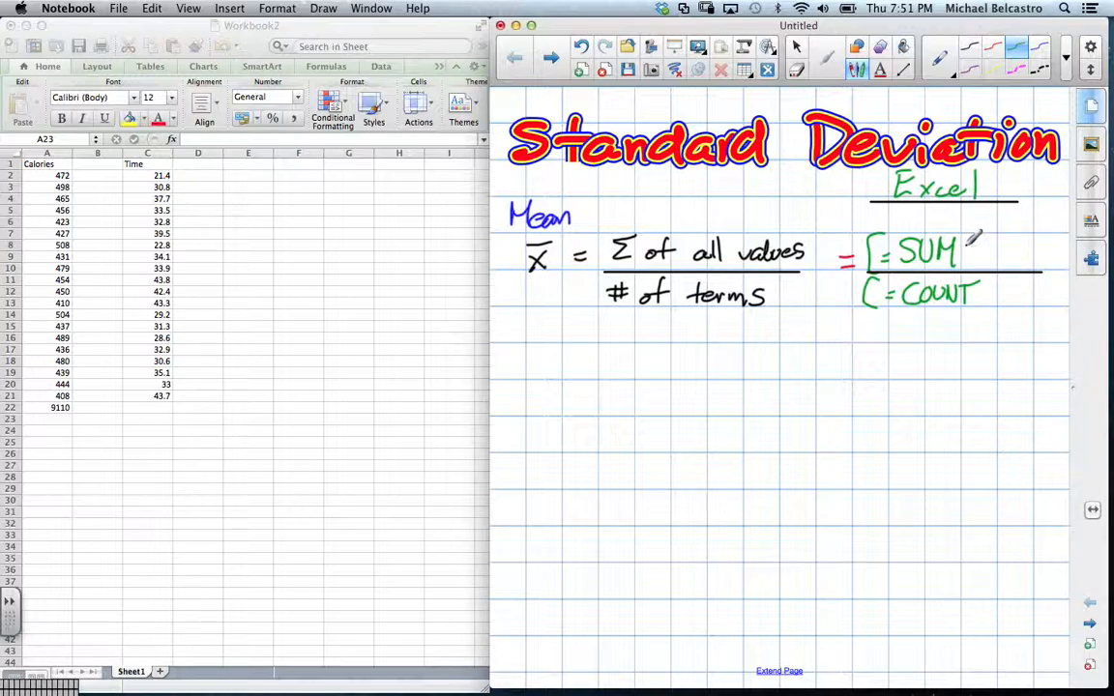
mouse_move(973, 238)
left_mouse_down()
mouse_move(967, 266)
mouse_move(1001, 262)
mouse_move(997, 254)
mouse_move(1061, 266)
left_mouse_up()
left_click(1013, 244)
left_click(1013, 258)
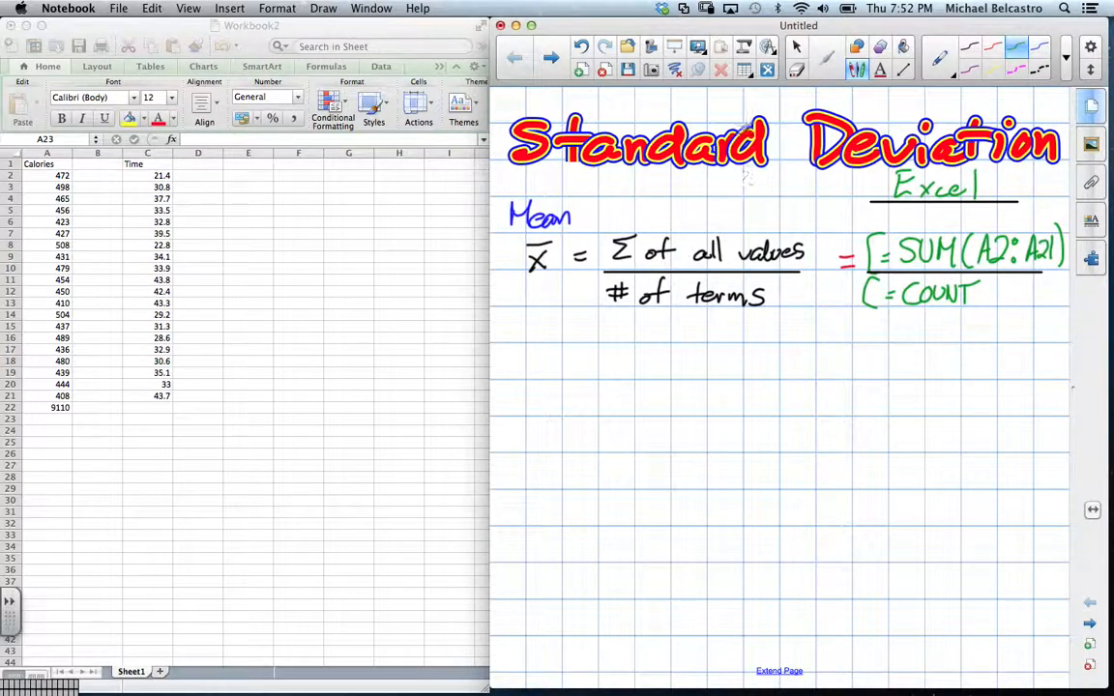
- Highlight both numerators, the sum of all values and SUM, in yellow and both denominators, # of terms and COUNT, in light blue
left_click(857, 70)
left_click(914, 177)
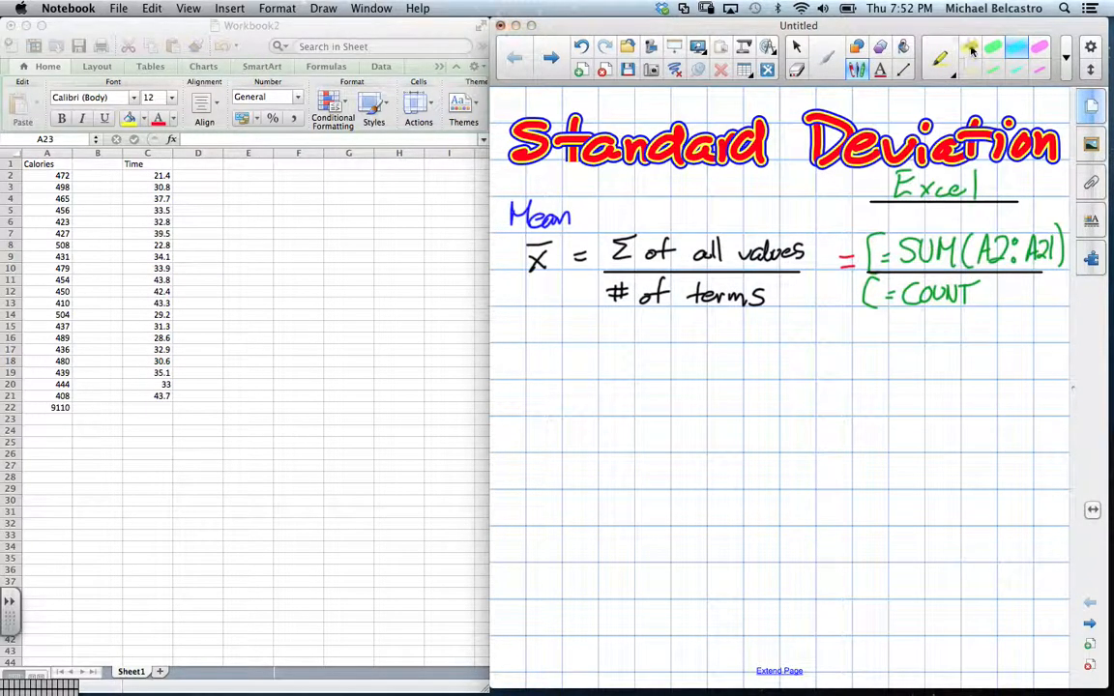
mouse_move(609, 238)
left_mouse_down()
mouse_move(641, 250)
mouse_move(1032, 250)
left_mouse_up()
left_click(1015, 47)
left_click_drag(605, 295, 764, 294)
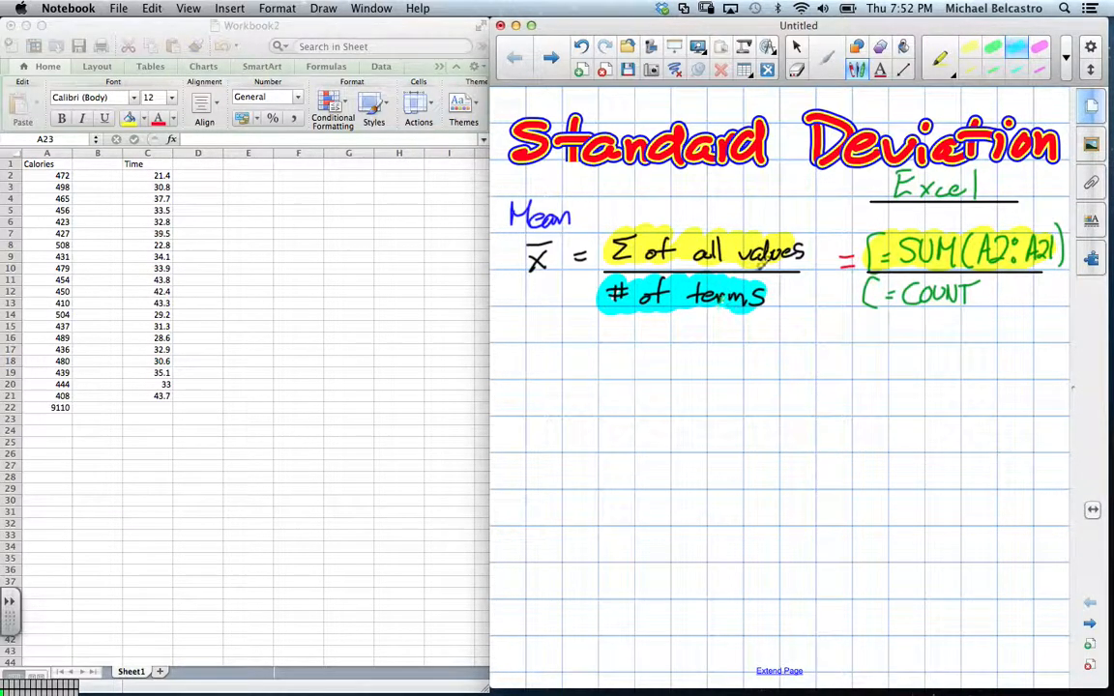
left_click_drag(867, 294, 1052, 292)
- In Excel, count the Calories values in cell A23 with =COUNT(A2:A21)
left_click(56, 423)
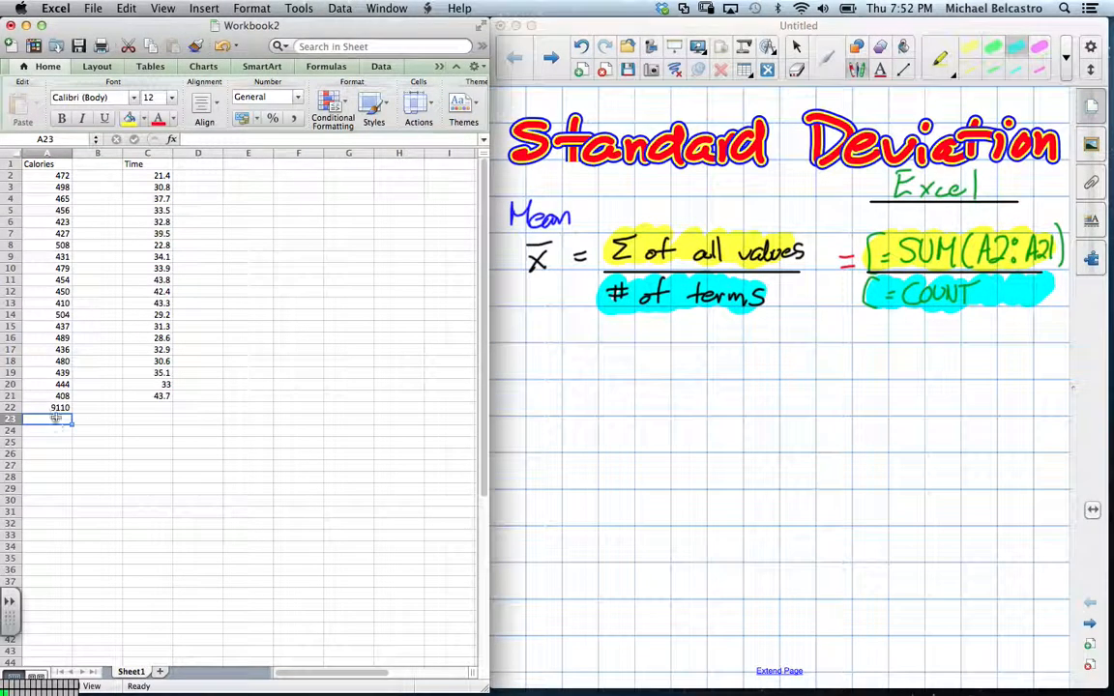
type("=COUNT")
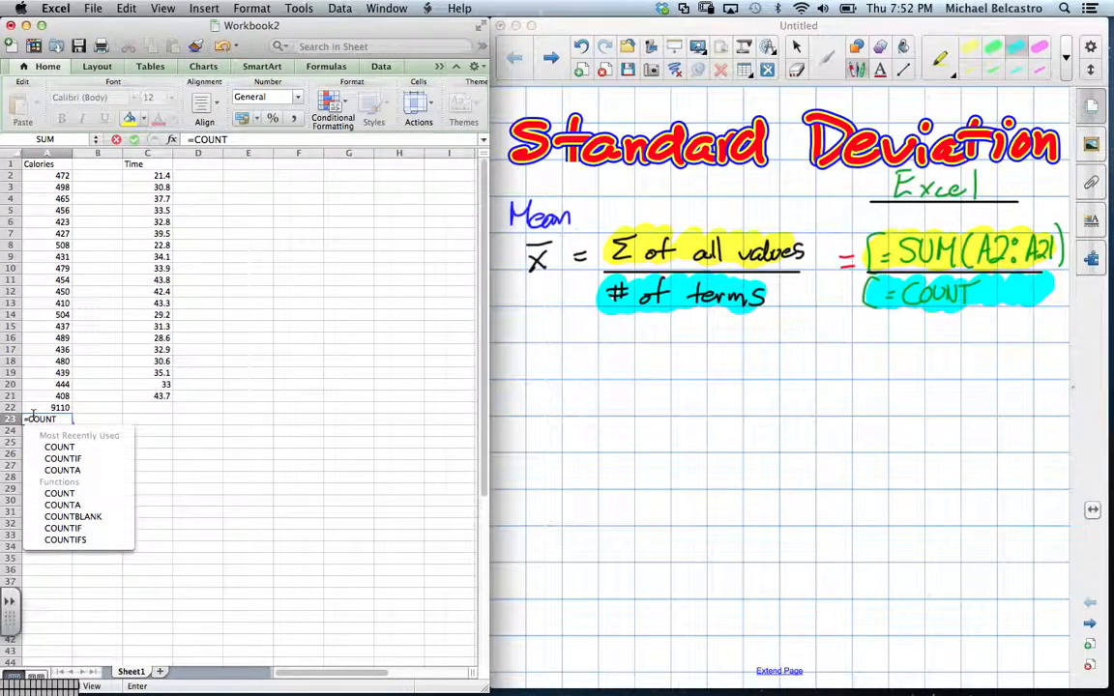
type("(")
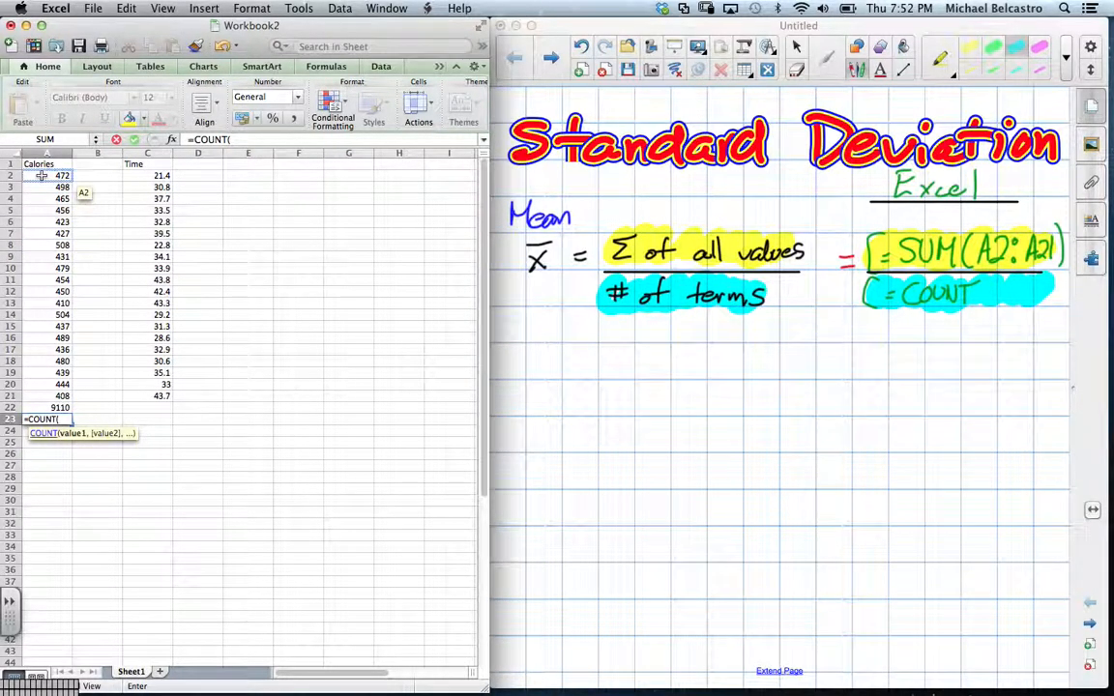
left_click_drag(42, 175, 37, 400)
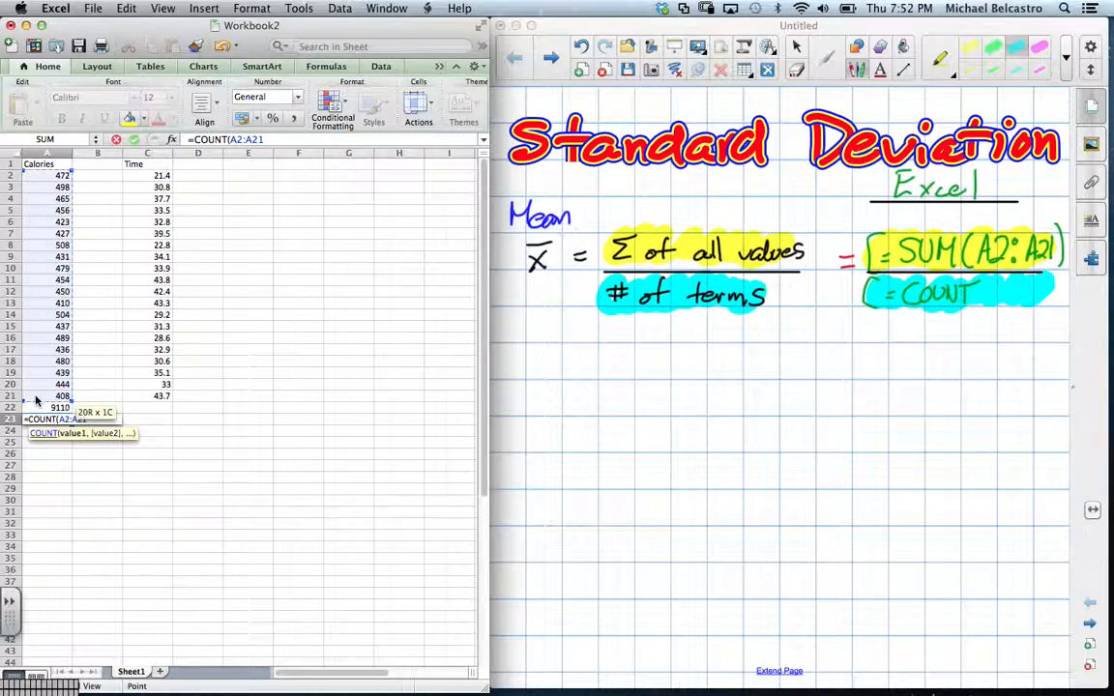
type(",")
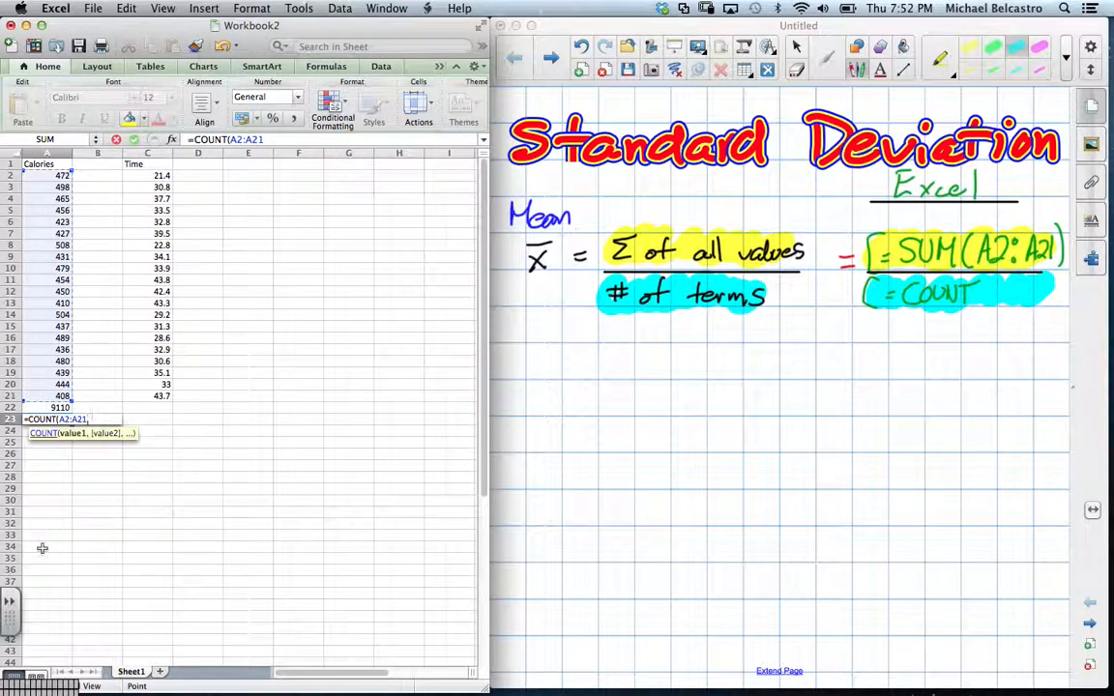
key("Return")
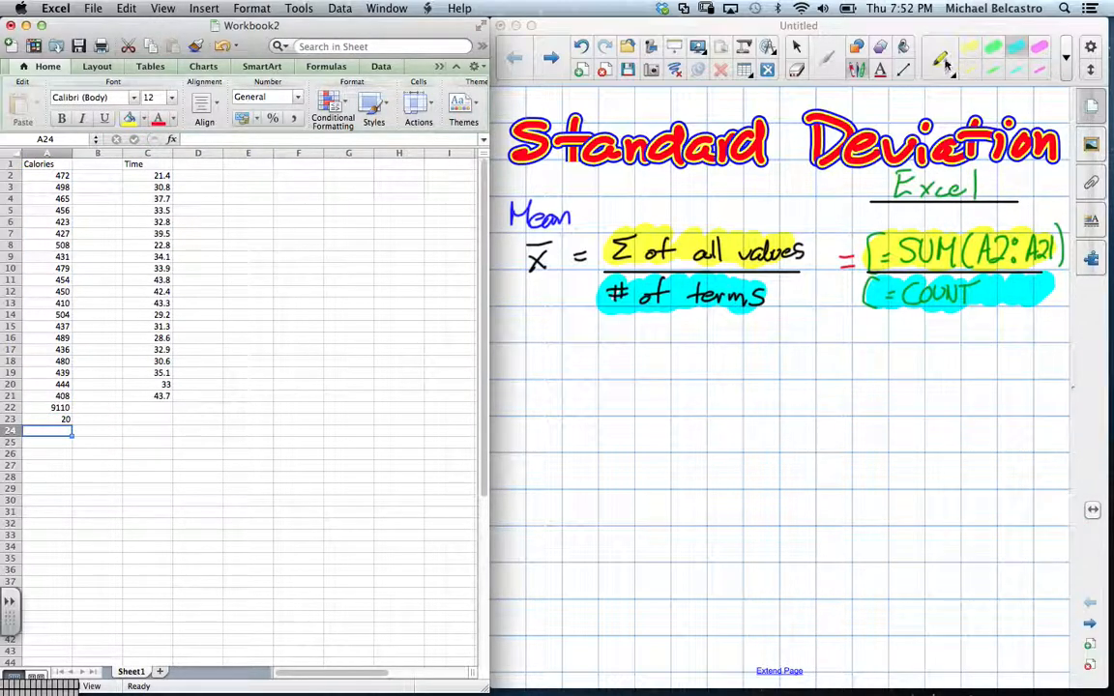
- In Notebook, handwrite (A2:A21) in green after "=COUNT" and add a black equals sign below the fraction
left_click(858, 64)
left_click(856, 69)
left_click(841, 179)
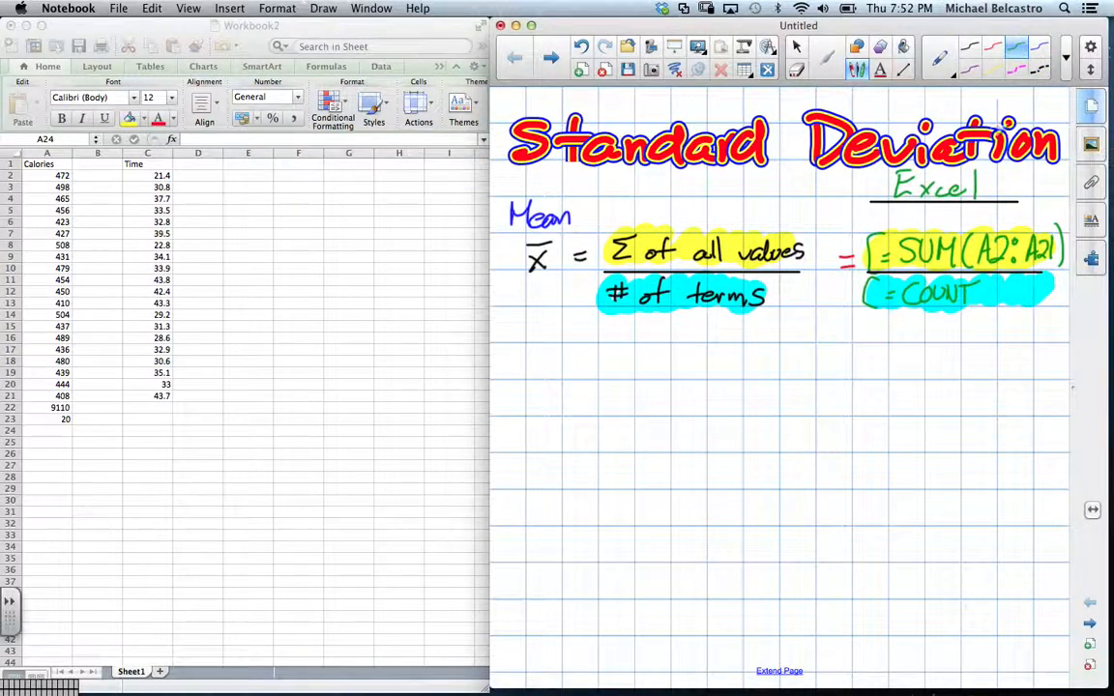
mouse_move(994, 280)
left_mouse_down()
mouse_move(990, 302)
mouse_move(1021, 282)
mouse_move(1050, 289)
mouse_move(1057, 307)
left_mouse_up()
left_click(970, 45)
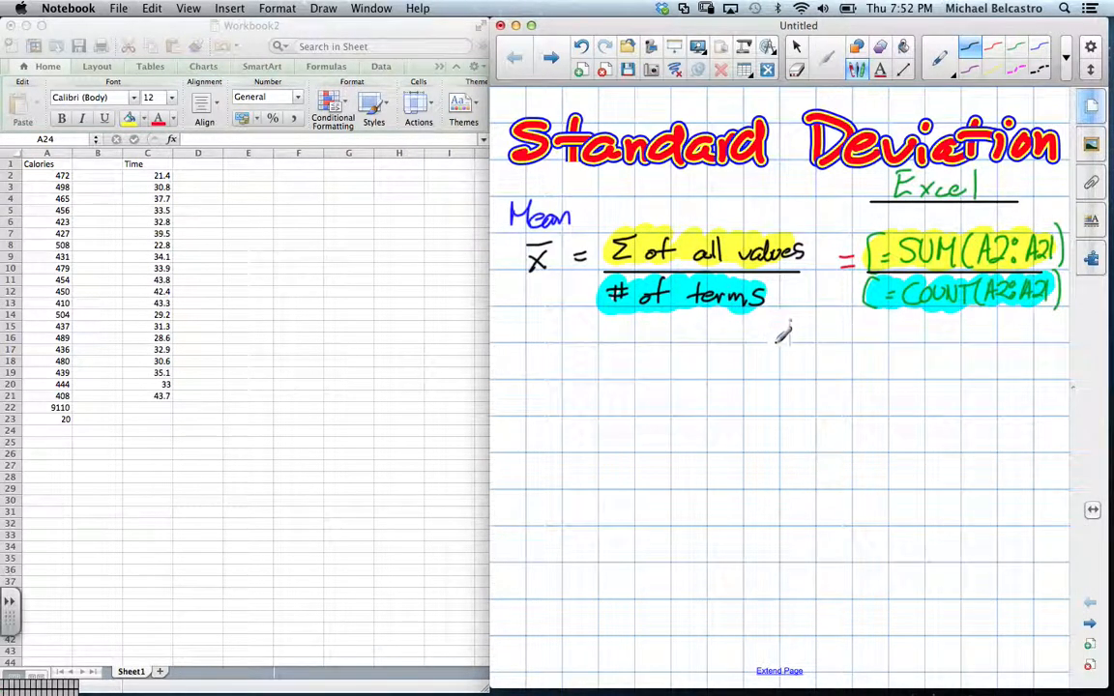
left_click_drag(822, 362, 835, 366)
- In Excel, label cell A25 as "Mean"
left_click(56, 446)
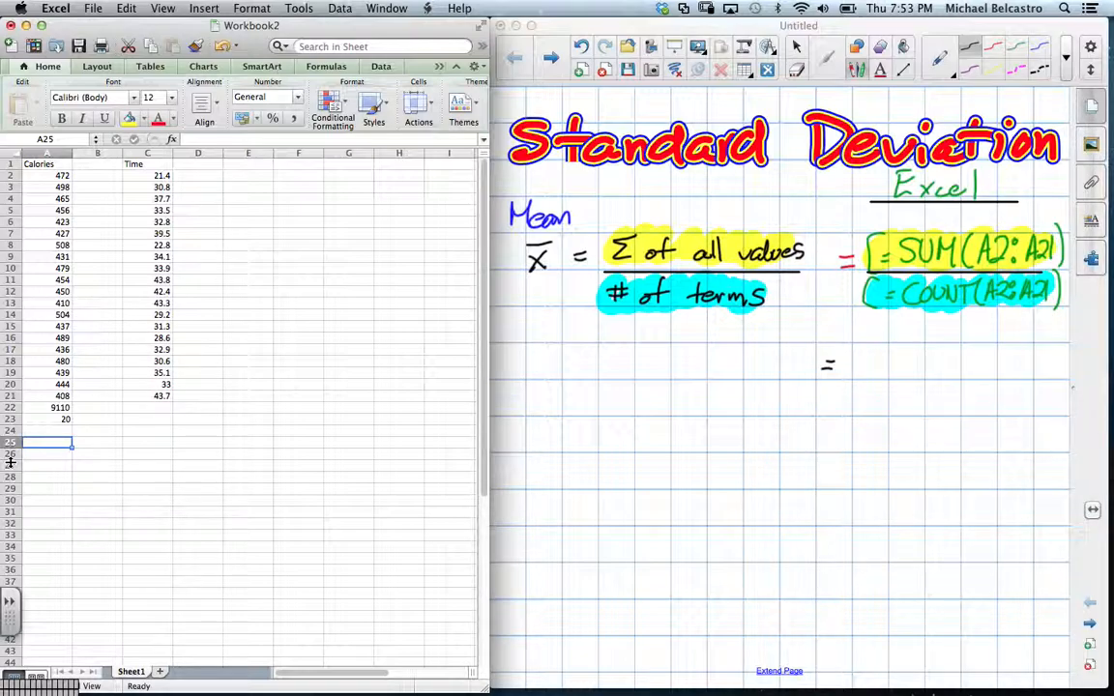
type("Mean")
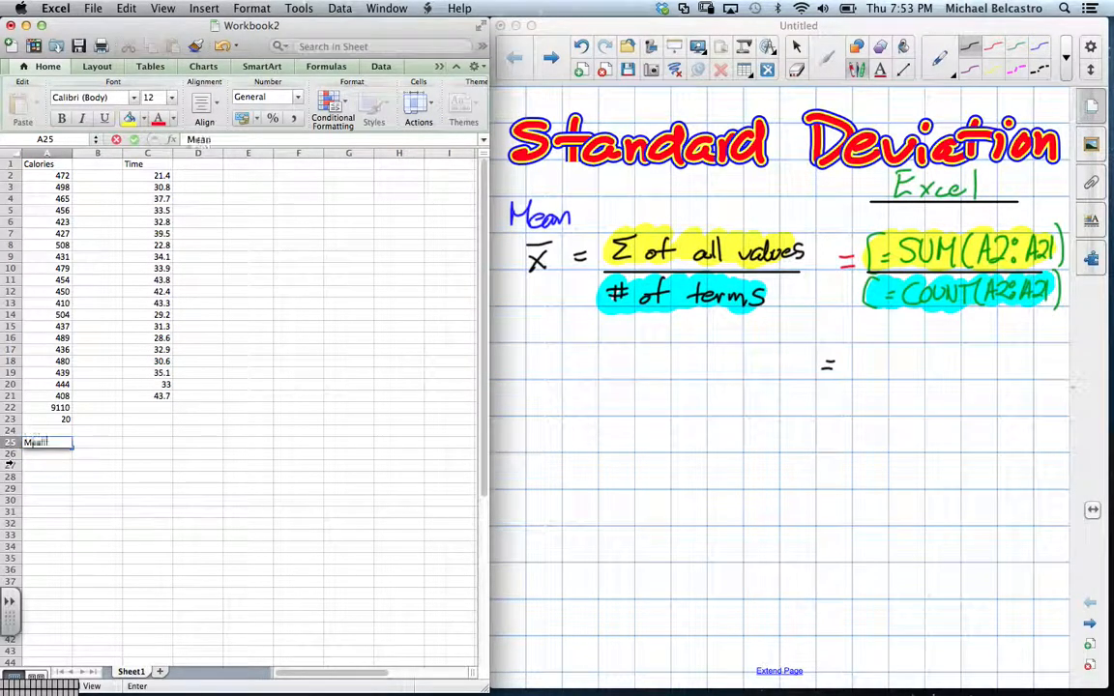
key("Return")
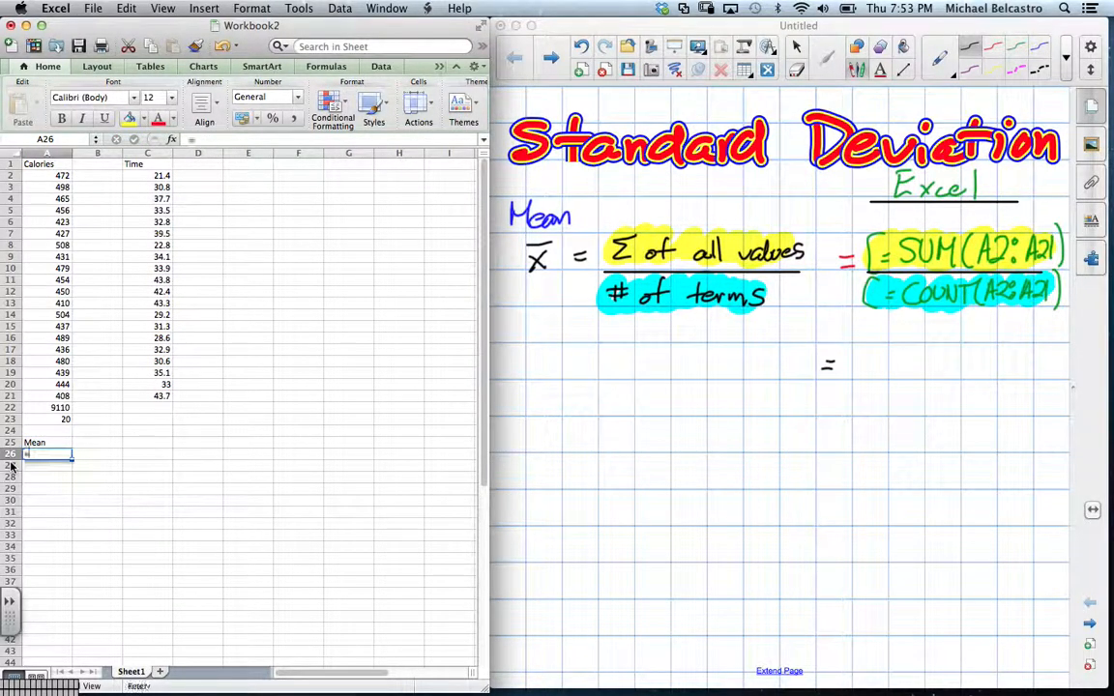
- Calculate the mean of the Calories in cell A26 by dividing the sum by the count with =A22/A23
type("=")
key("Up")
key("Up")
key("Up")
key("Up")
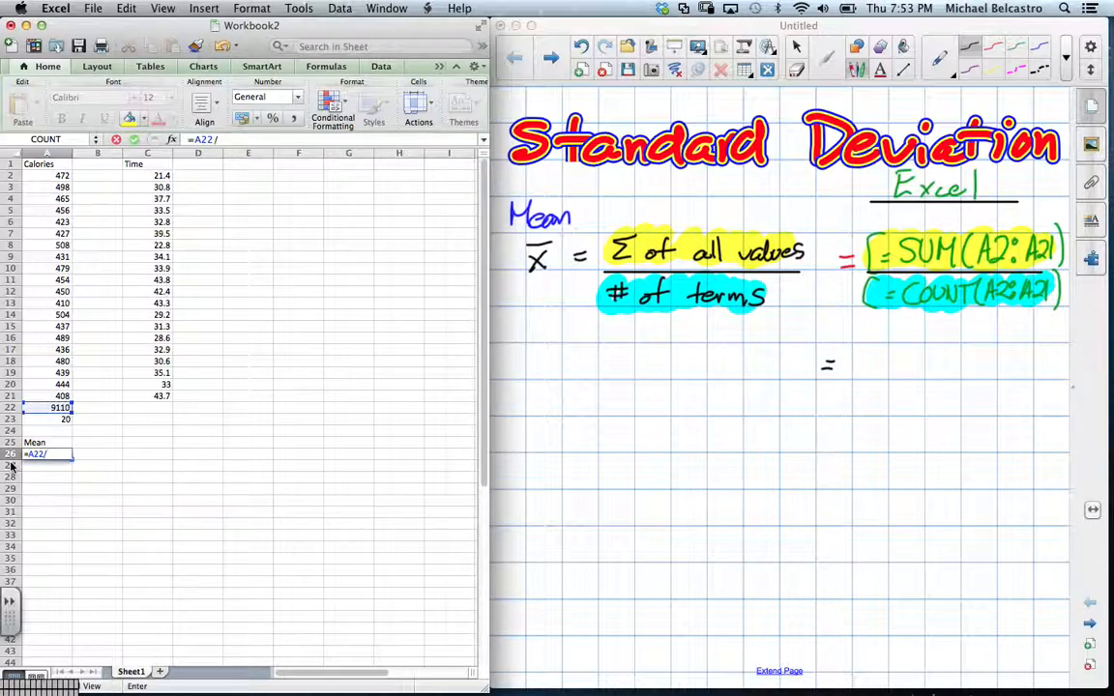
type("/")
key("Up")
key("Up")
key("Up")
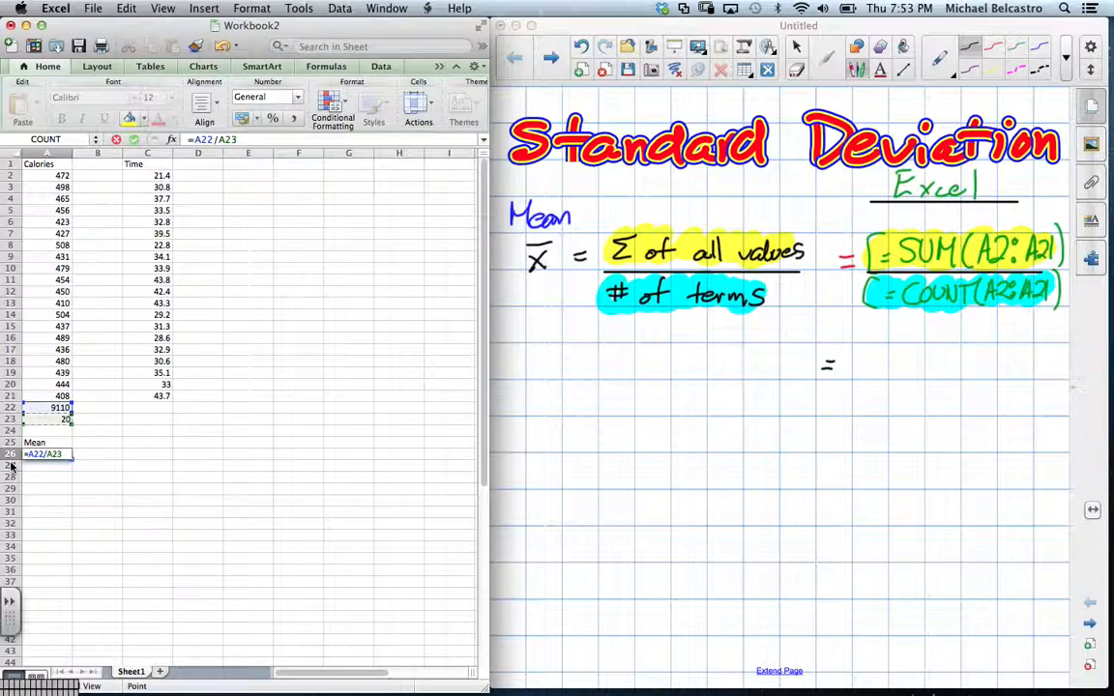
key("Return")
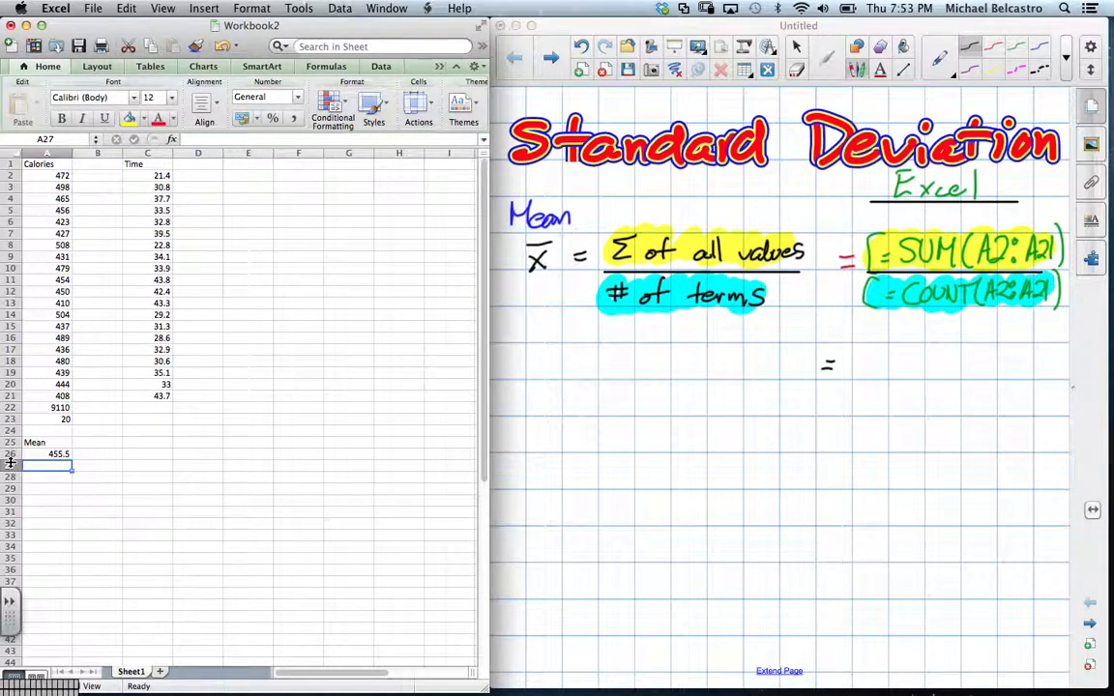
- In Notebook, handwrite the fraction A22 over A23 = 455.5 in green after the lower equals sign
left_click(1018, 48)
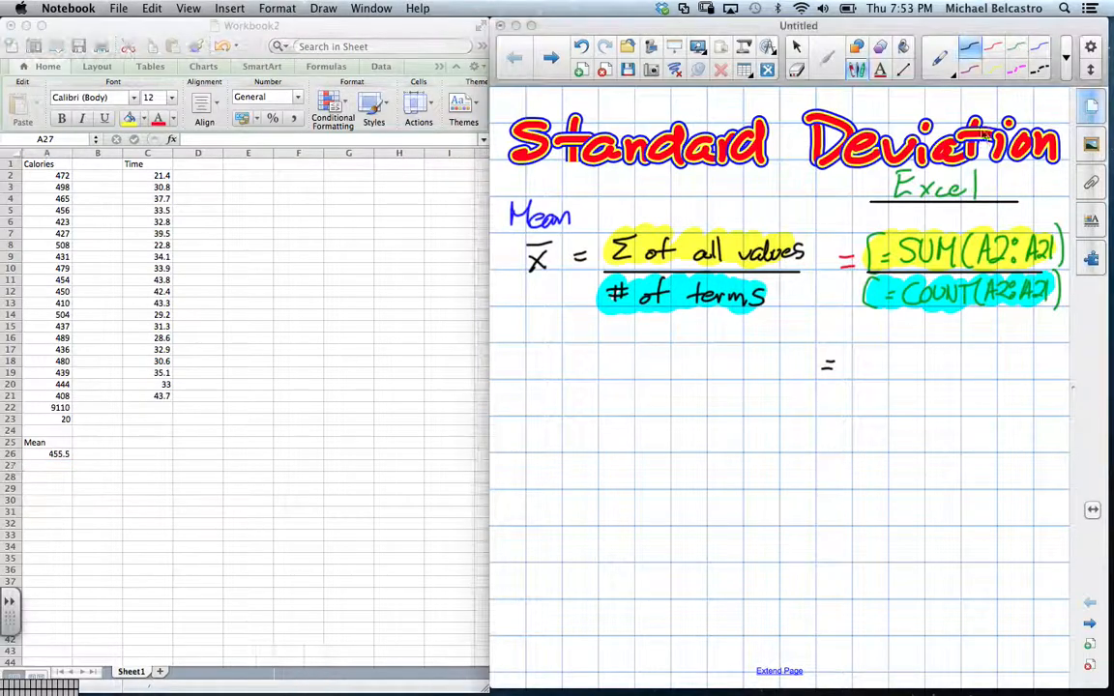
left_click_drag(880, 354, 943, 365)
mouse_move(858, 375)
left_mouse_down()
mouse_move(932, 375)
mouse_move(880, 386)
mouse_move(901, 406)
mouse_move(918, 397)
mouse_move(906, 407)
left_mouse_up()
mouse_move(954, 364)
left_mouse_down()
mouse_move(1012, 353)
mouse_move(1014, 377)
mouse_move(1036, 377)
left_mouse_up()
left_click(1029, 376)
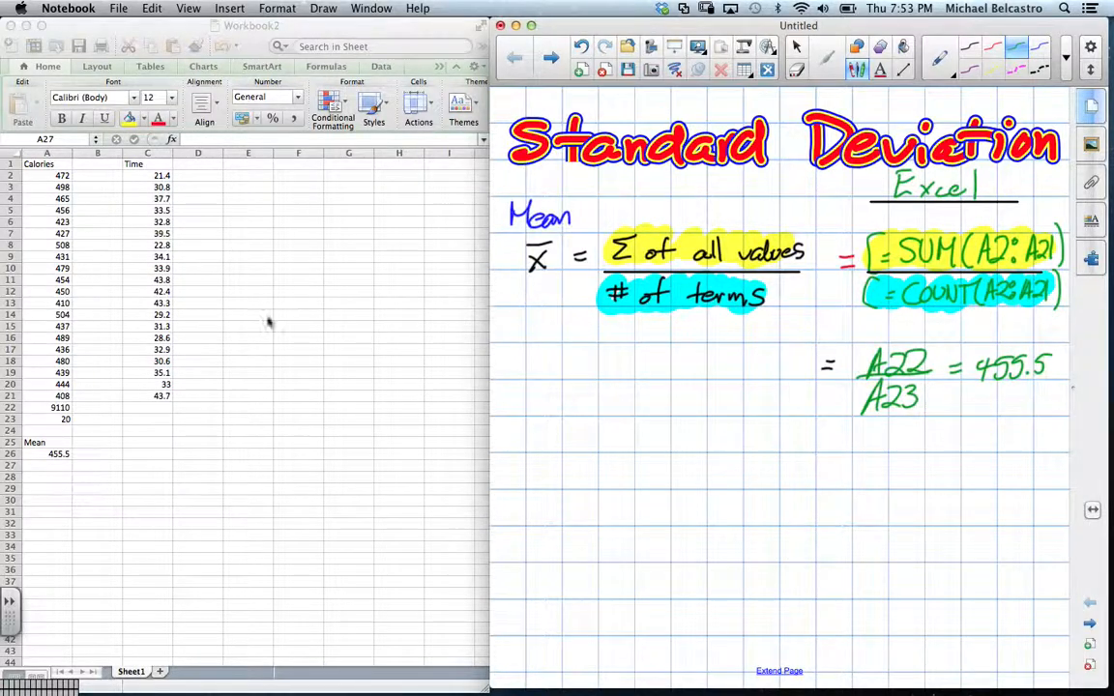
- In Excel, begin the Time mean formula in cell C26 with =SUM(C2:C21)
left_click(155, 408)
left_click(154, 408)
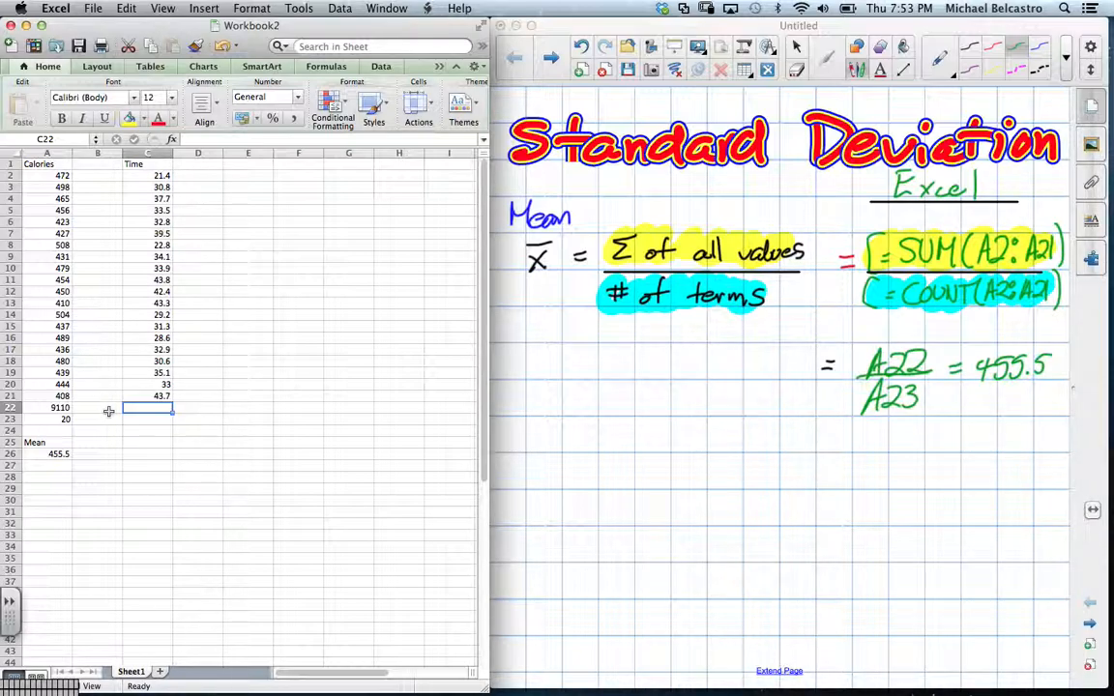
key("Down")
key("Down")
key("Down")
key("Down")
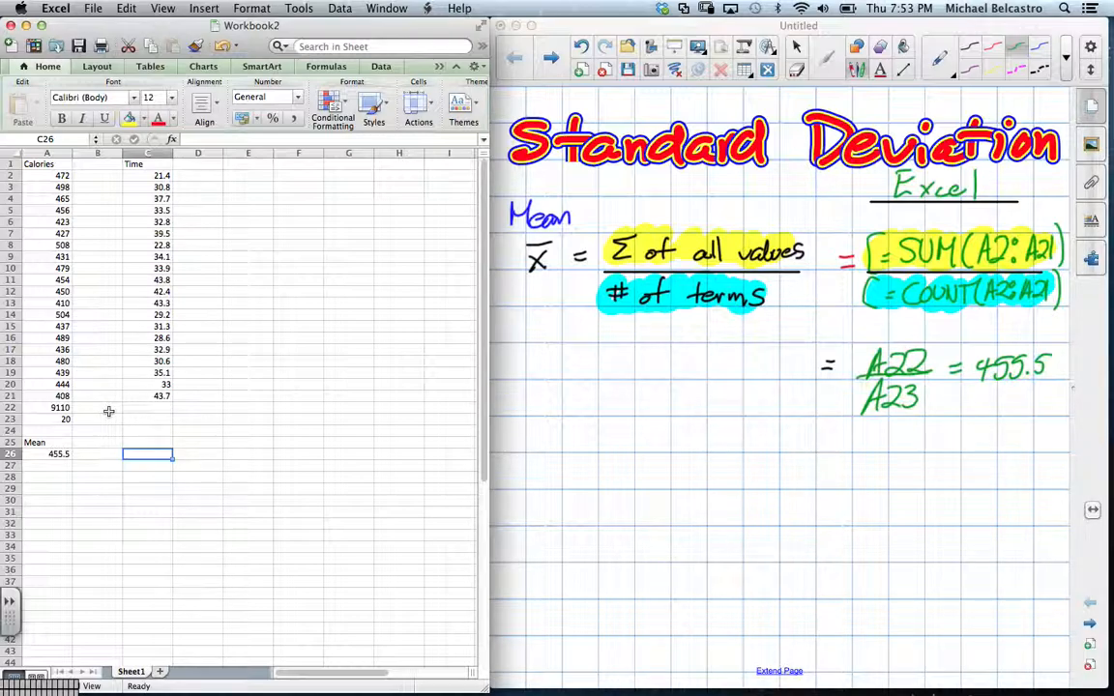
type("=")
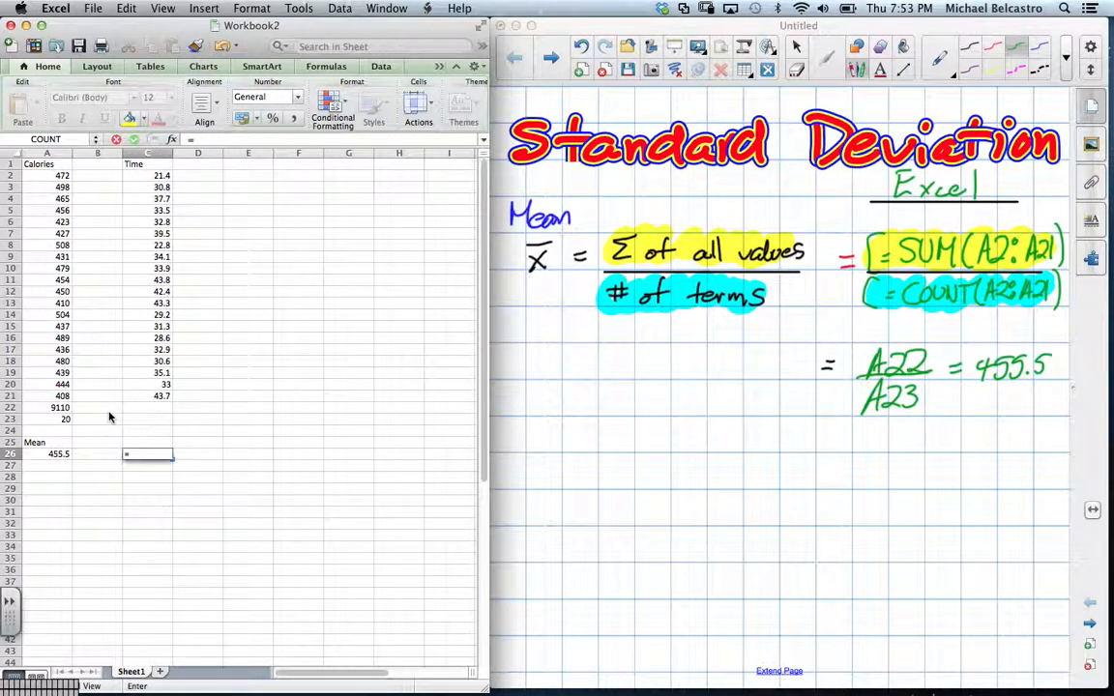
type("(")
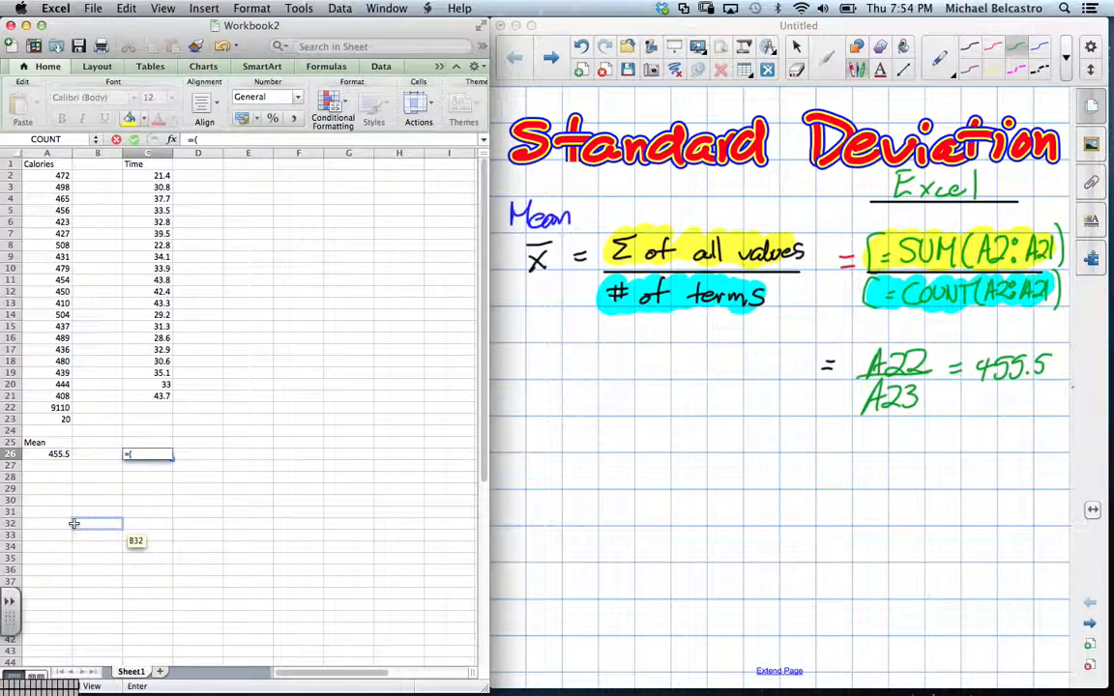
key("BackSpace")
type("SUm")
key("BackSpace")
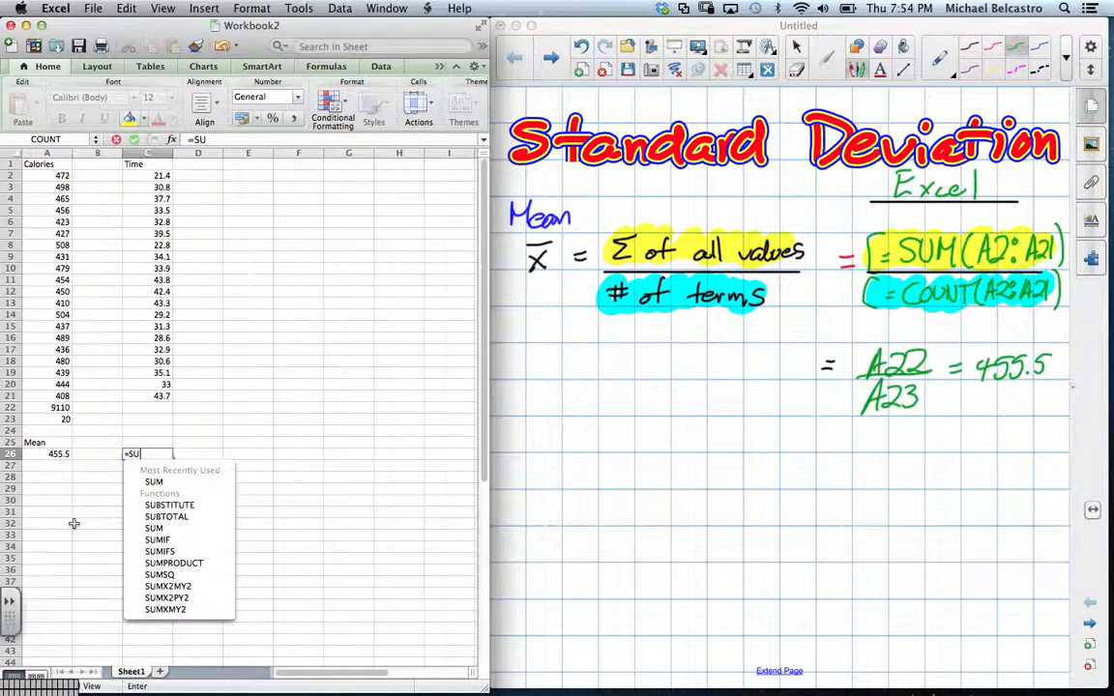
type("M")
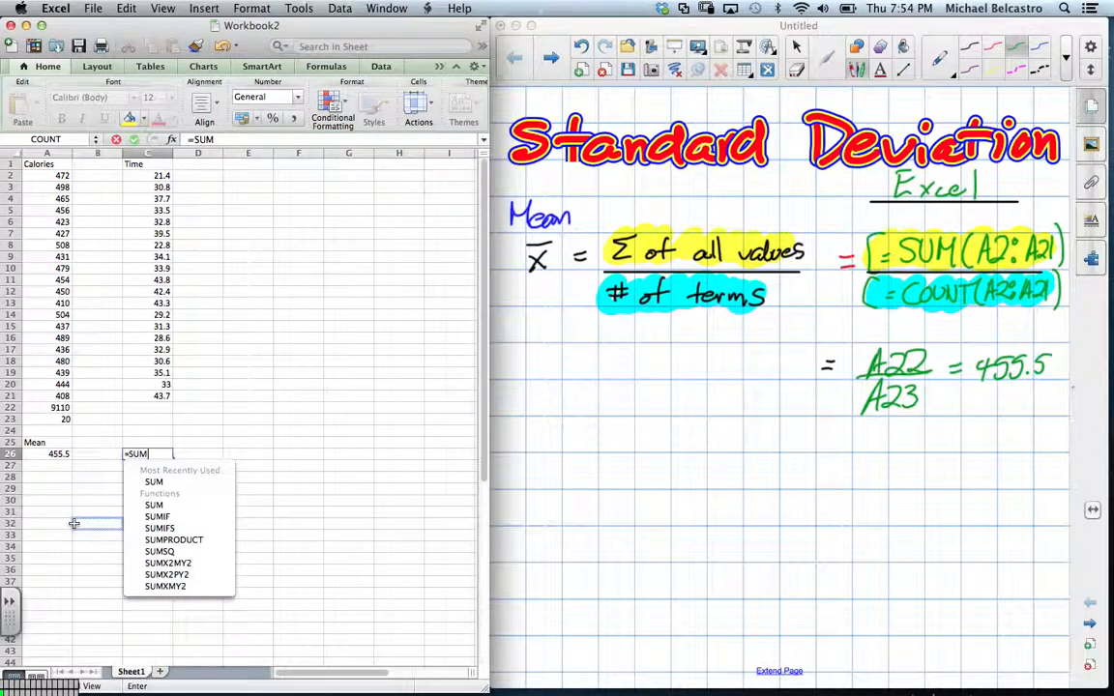
type("(")
left_click_drag(147, 175, 153, 403)
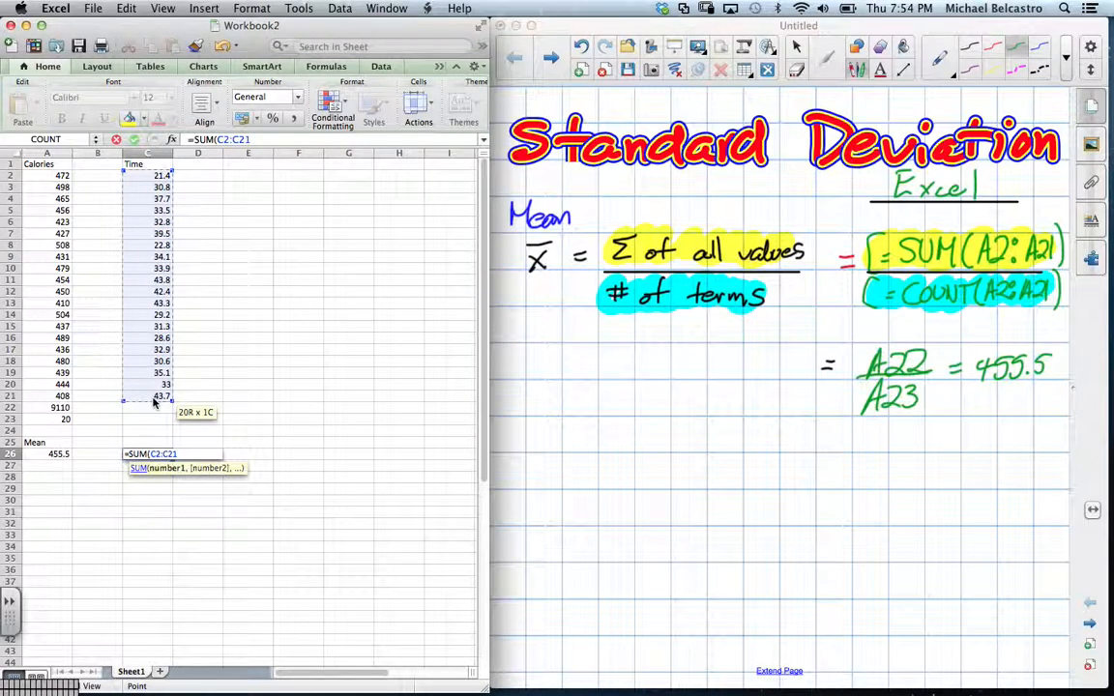
type(")")
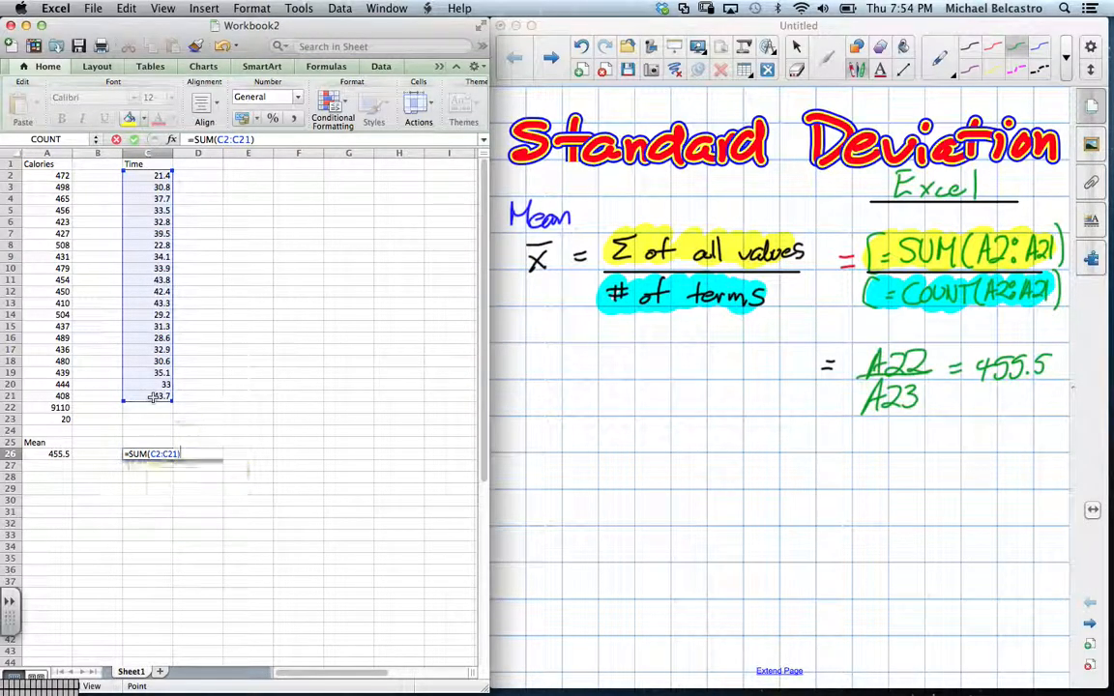
- Complete the Time mean in C26 by dividing the sum by COUNT(C2:C21), and review the entered formula
type("/COUN")
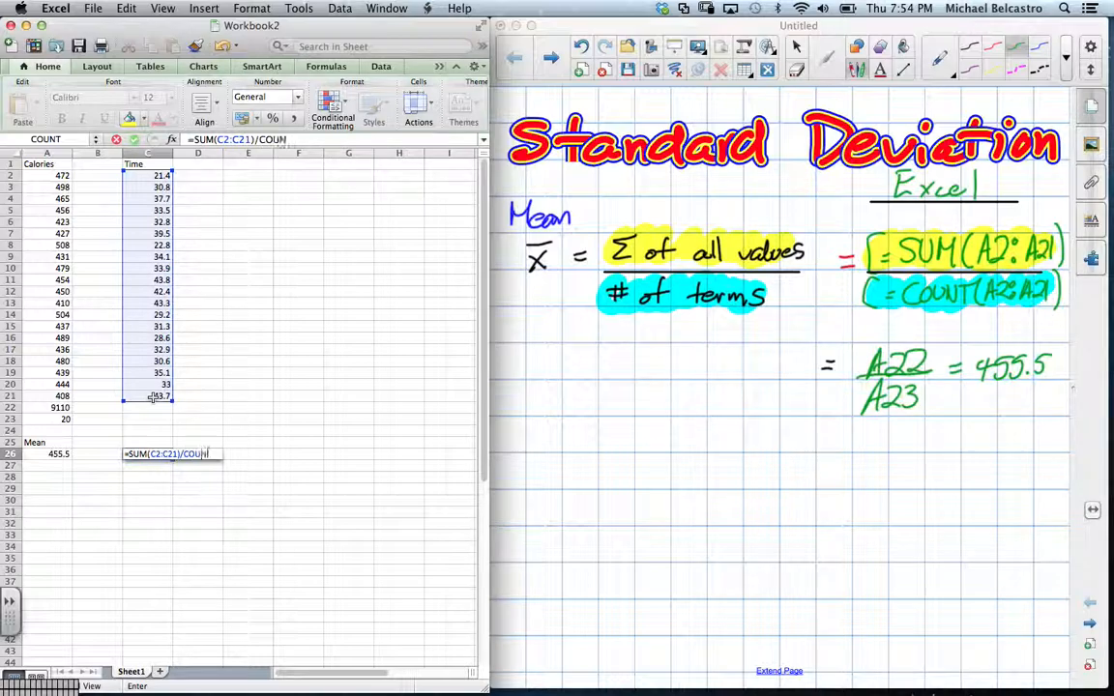
type("T+")
left_click_drag(150, 175, 151, 397)
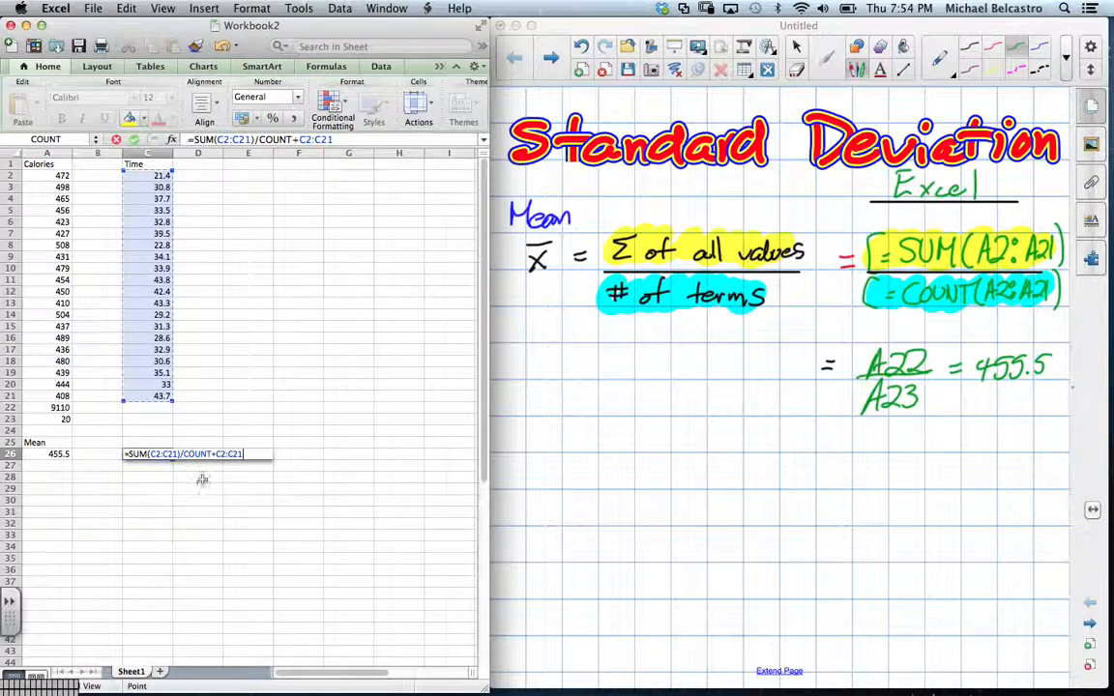
left_click(213, 454)
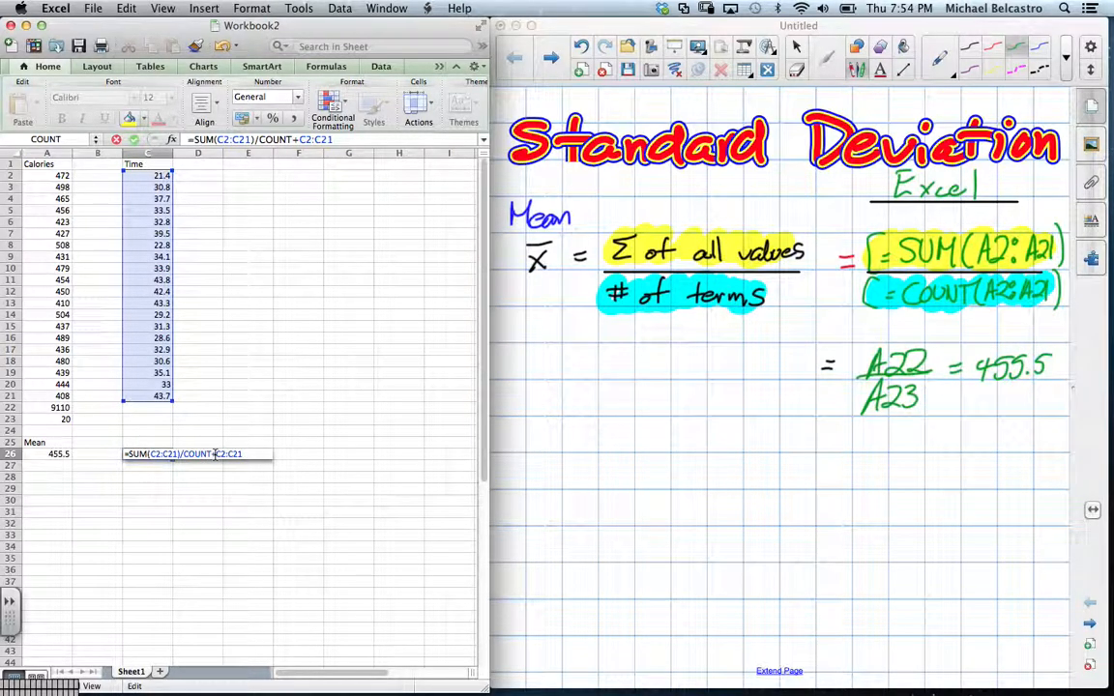
key("BackSpace")
type("(")
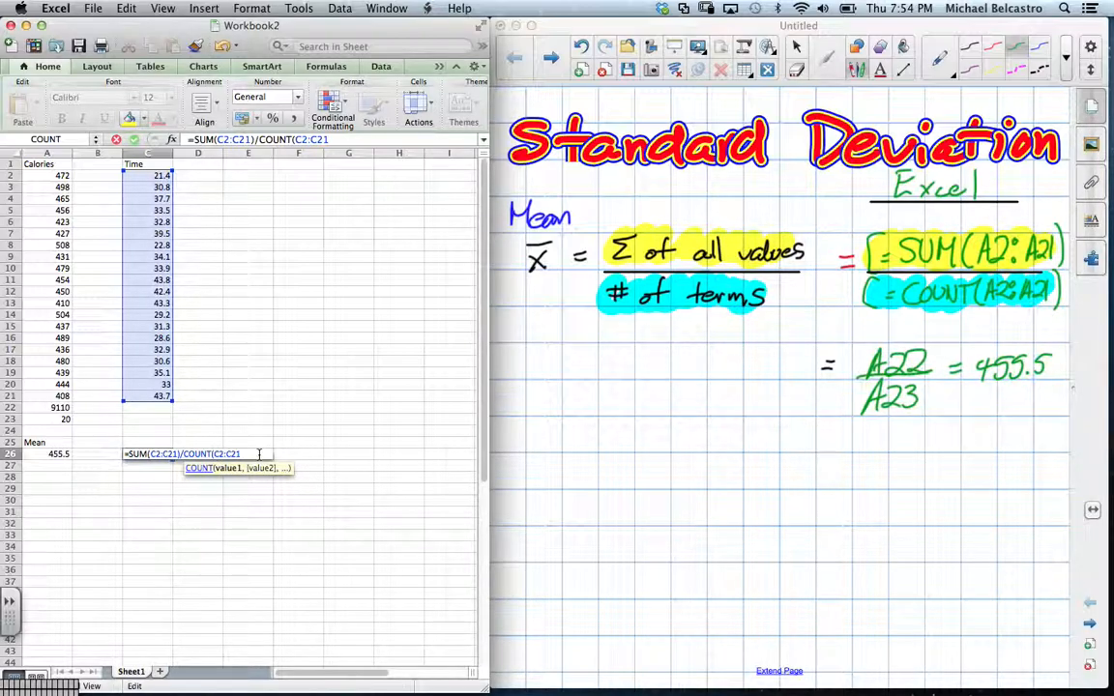
key("Return")
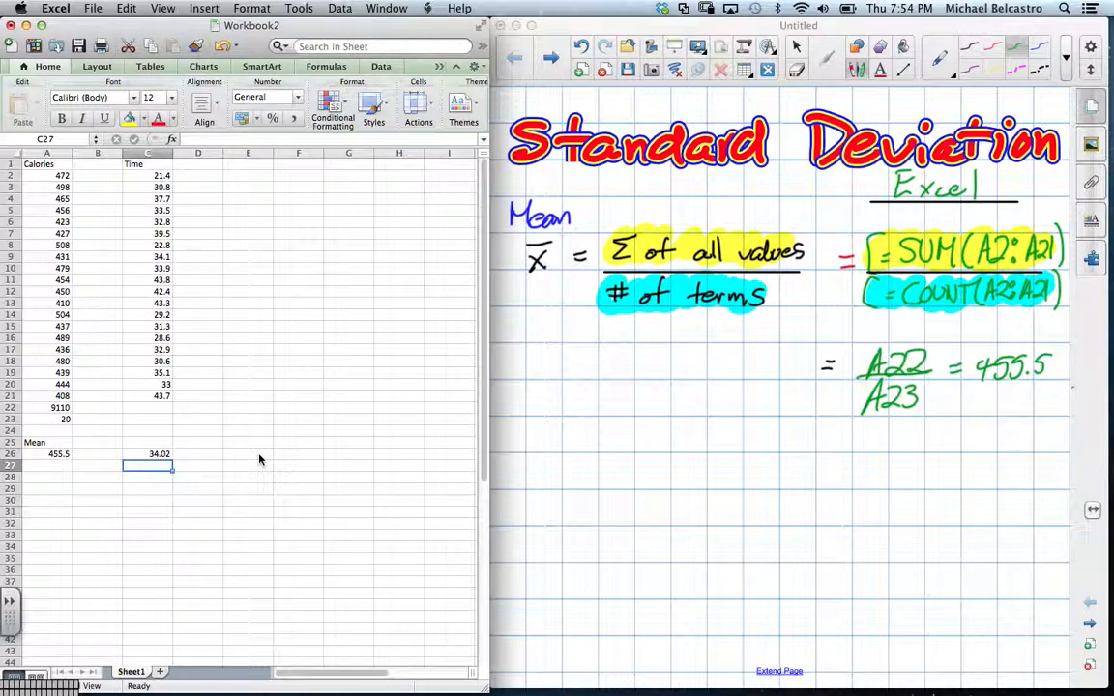
double_click(159, 454)
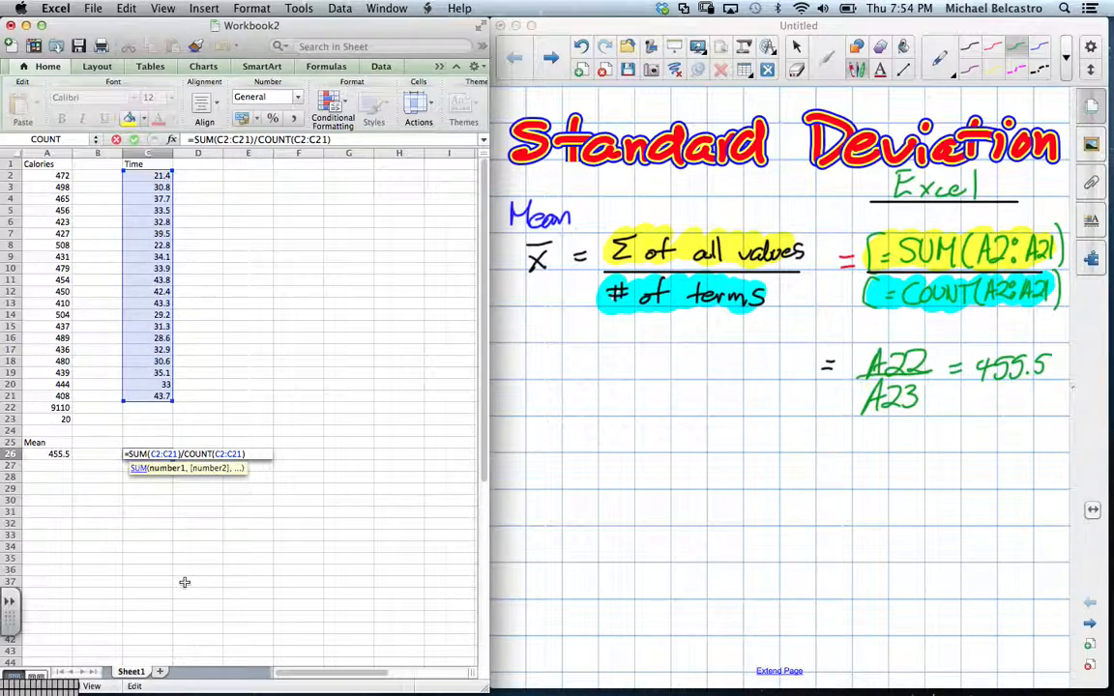
key("Return")
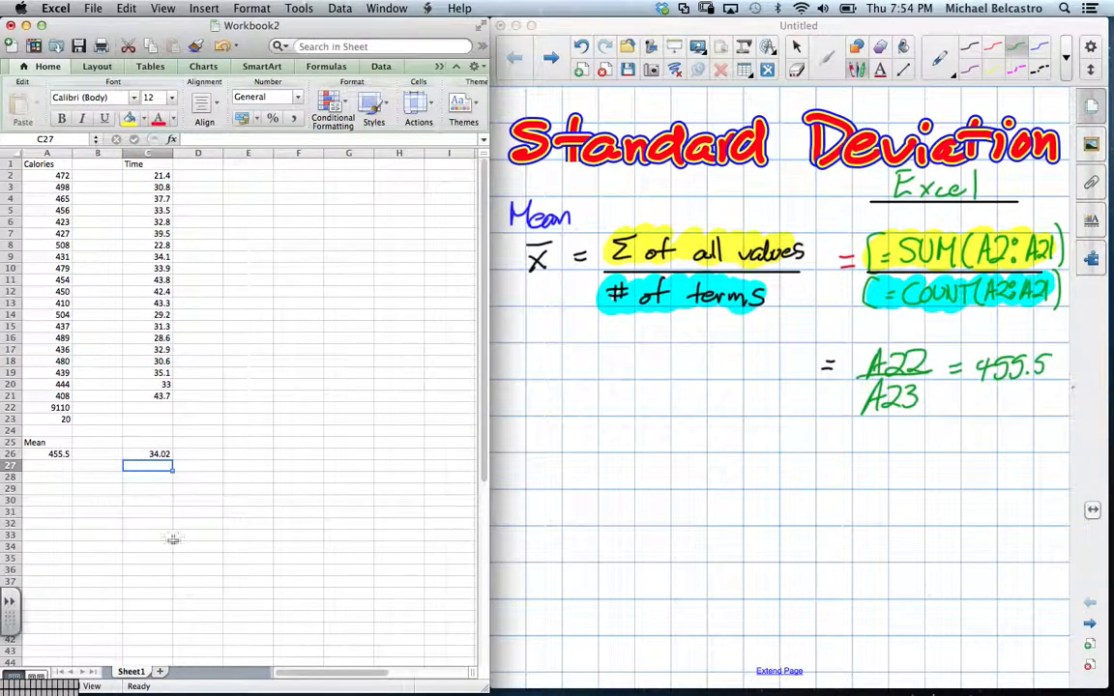
- Label cell C25 above the Time mean as "Mean", with a capital M
left_click(149, 442)
type("mean")
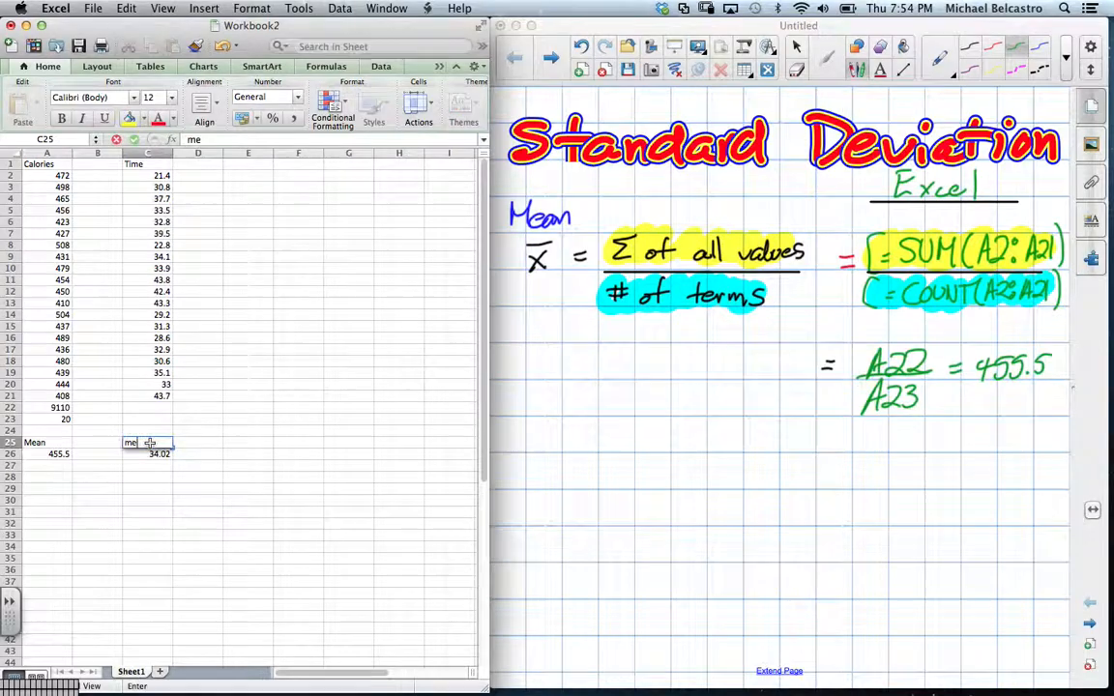
key("Return")
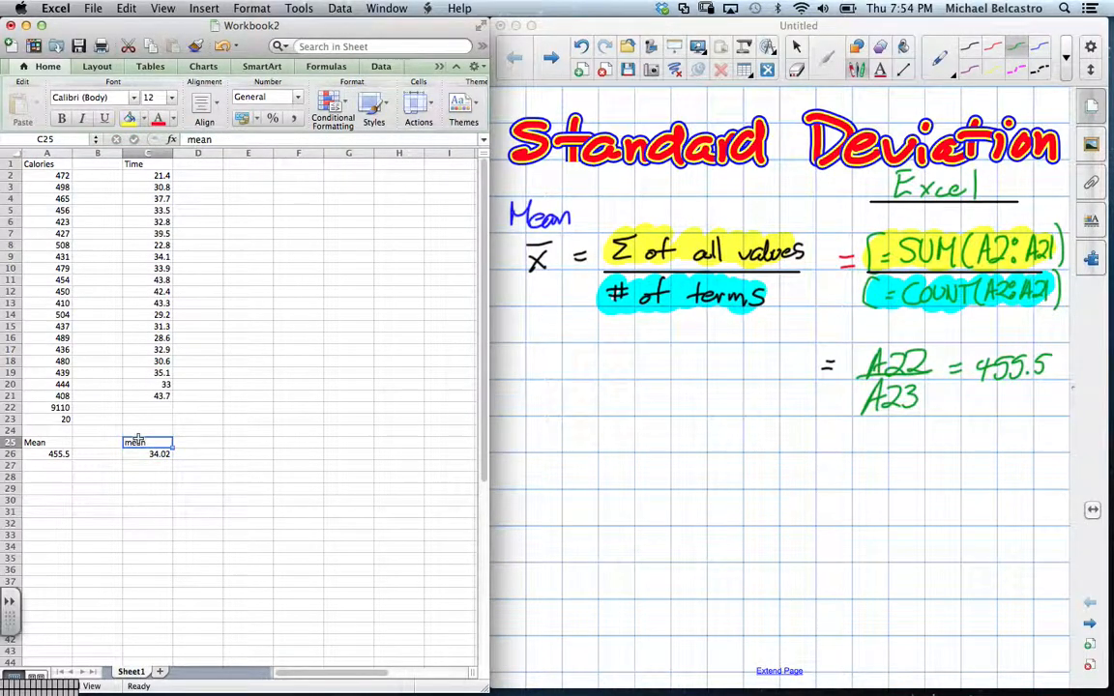
double_click(138, 441)
key("BackSpace")
key("BackSpace")
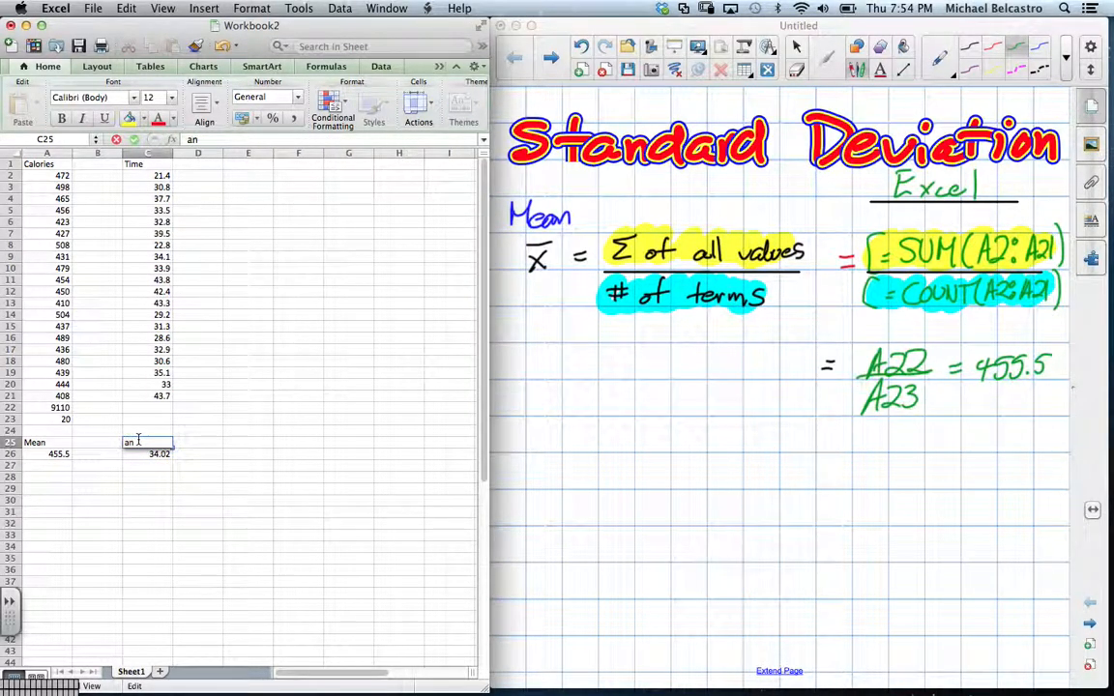
type("Me")
key("Return")
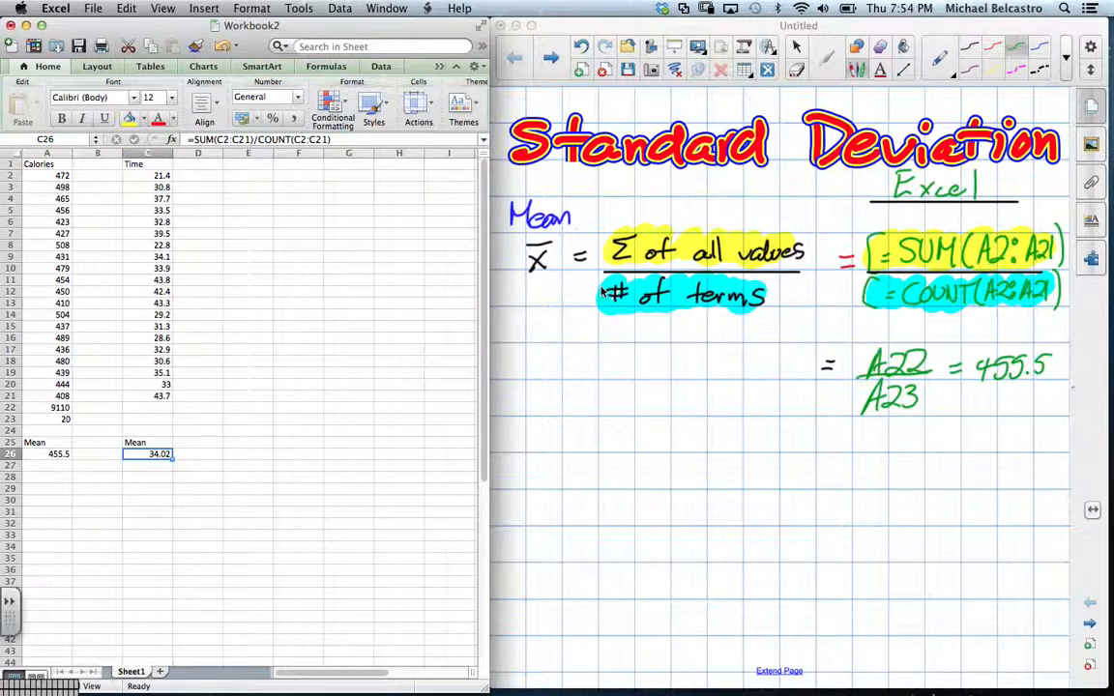
- In Notebook, handwrite x − x̄ = (x − x̄)² in blue below the mean formula
left_click(493, 270)
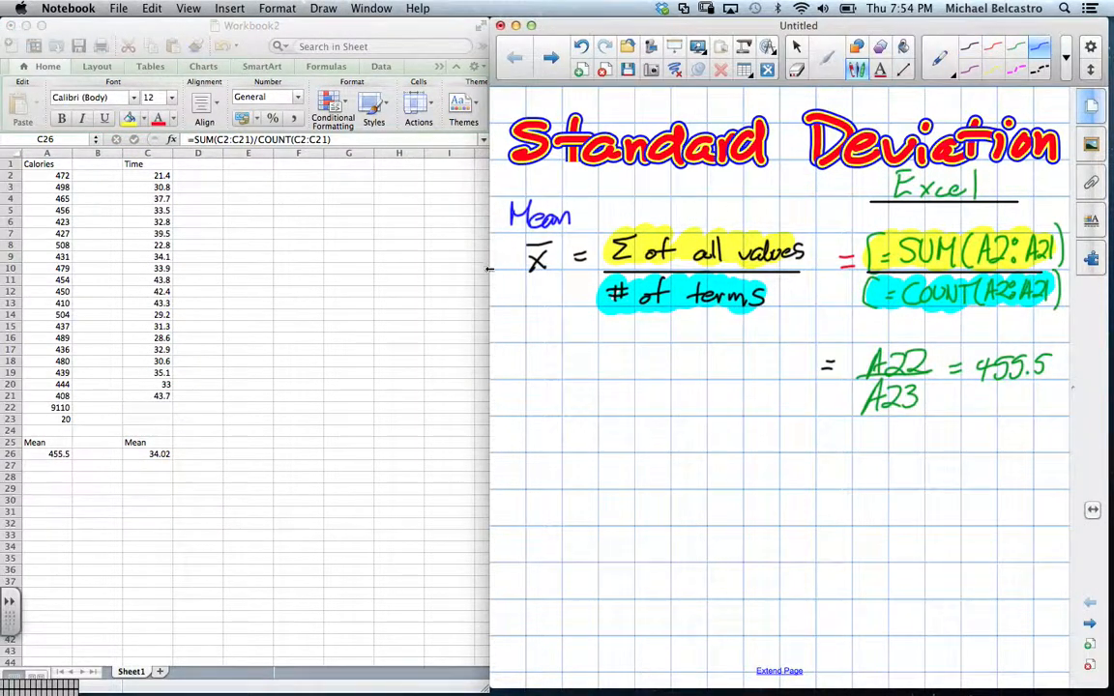
mouse_move(533, 475)
left_mouse_down()
mouse_move(573, 467)
mouse_move(630, 483)
mouse_move(619, 486)
mouse_move(638, 456)
left_mouse_up()
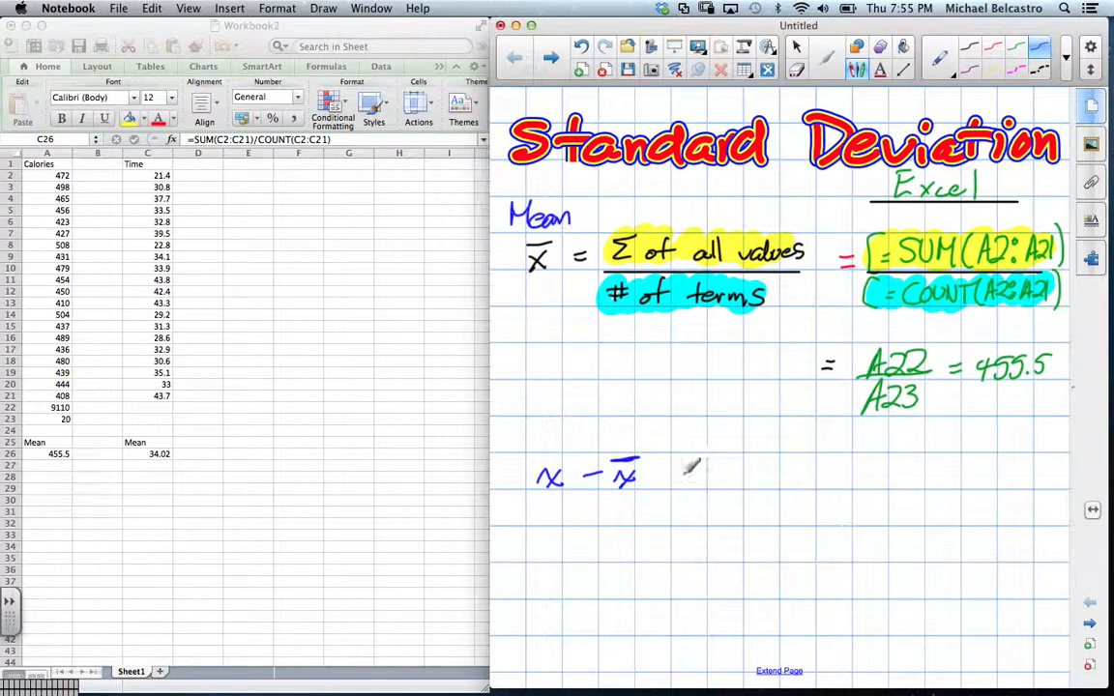
left_click_drag(689, 472, 704, 472)
mouse_move(690, 481)
left_mouse_down()
mouse_move(740, 488)
mouse_move(818, 472)
mouse_move(812, 485)
mouse_move(819, 461)
mouse_move(833, 485)
mouse_move(866, 457)
mouse_move(861, 464)
left_mouse_up()
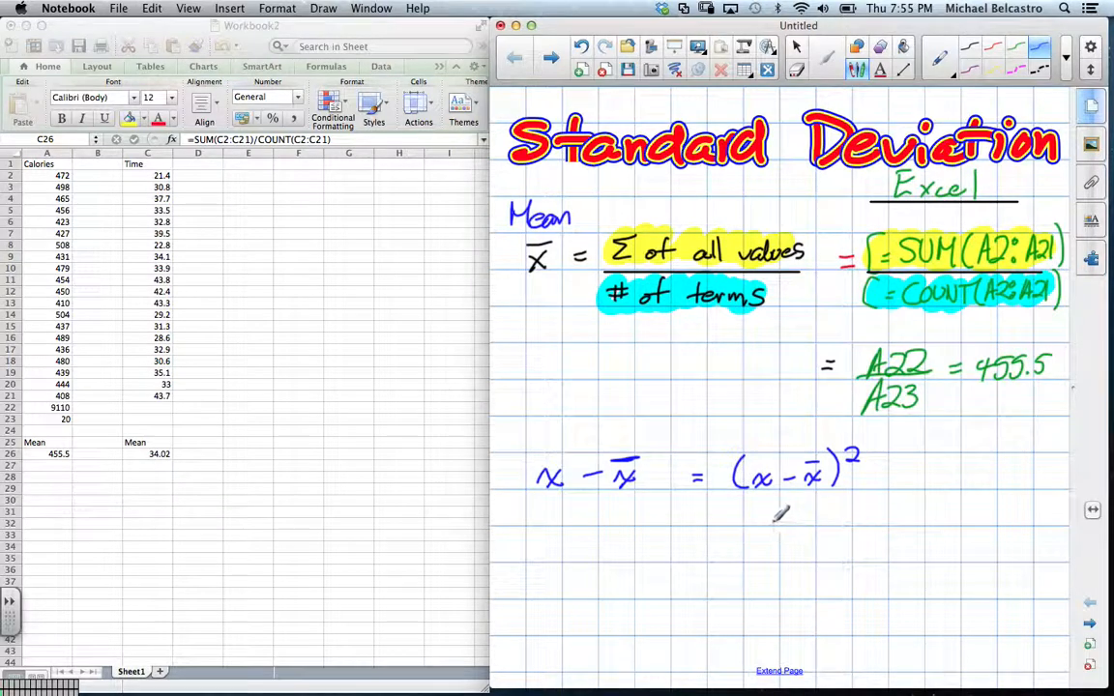
- In Excel, move the Time data and its mean from C1:C26 to column F, starting at F1
left_click(333, 36)
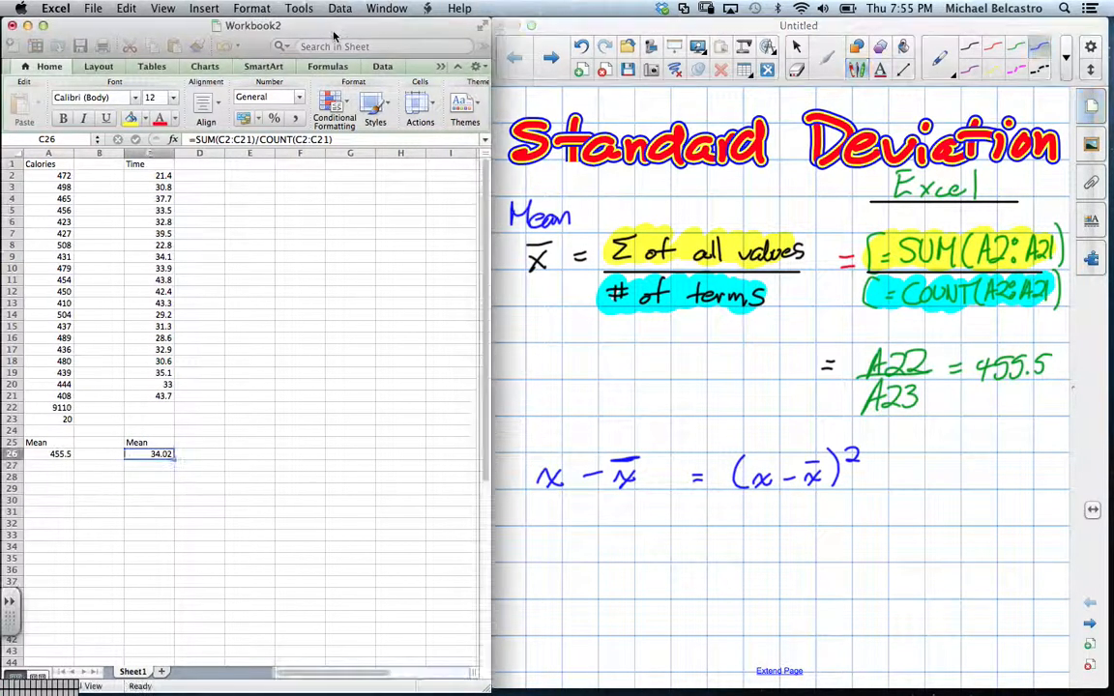
left_click_drag(136, 164, 160, 454)
key("super+c")
left_click(298, 166)
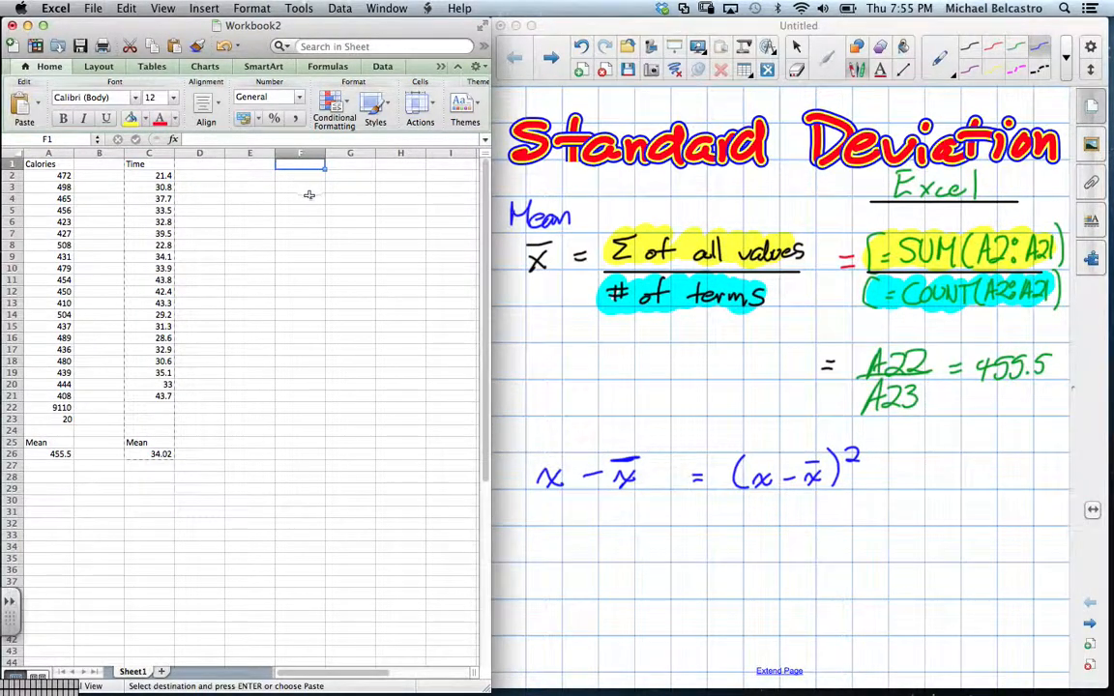
key("Return")
- Enter the heading "x-X" in cell B1 beside Calories
left_click(101, 165)
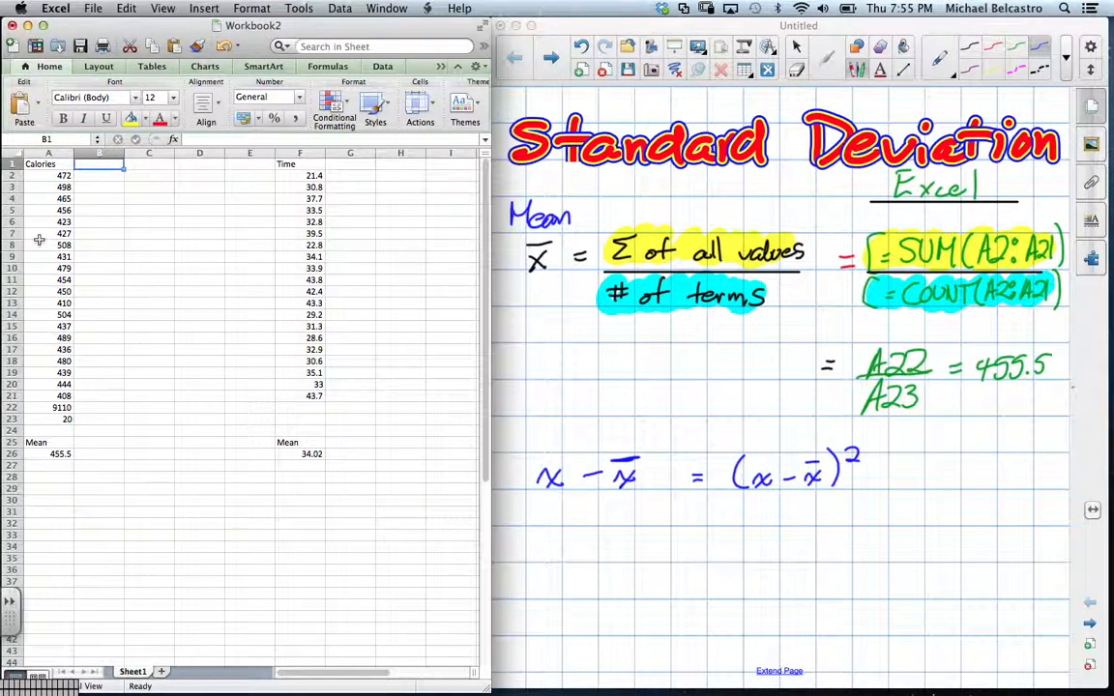
type("x-")
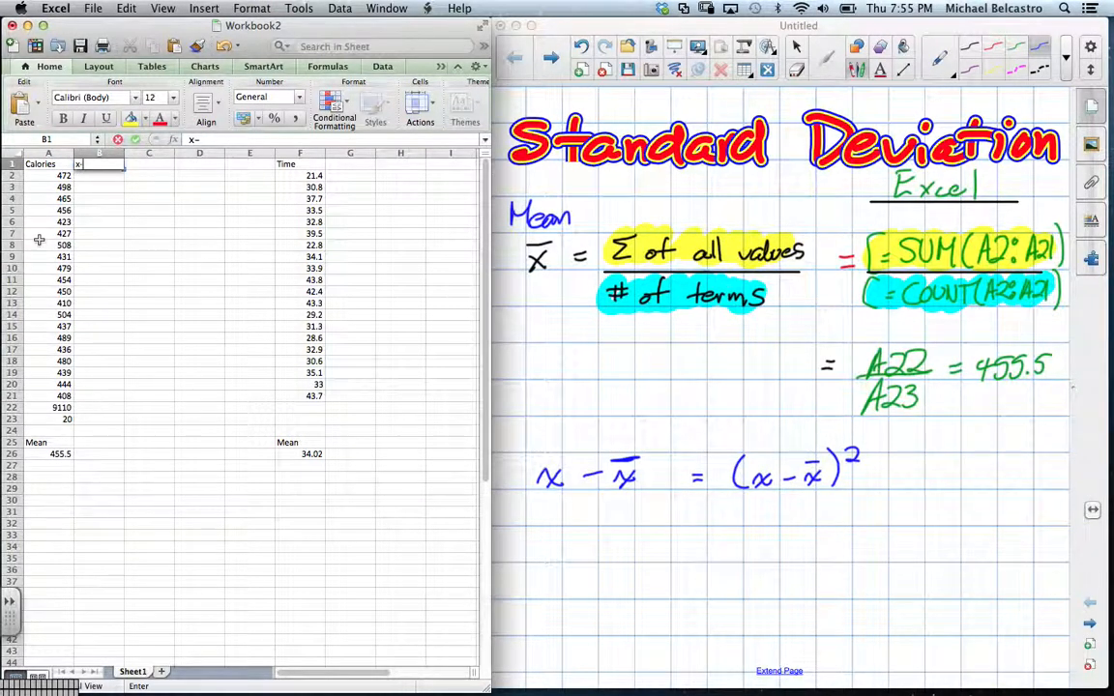
type("X")
key("Return")
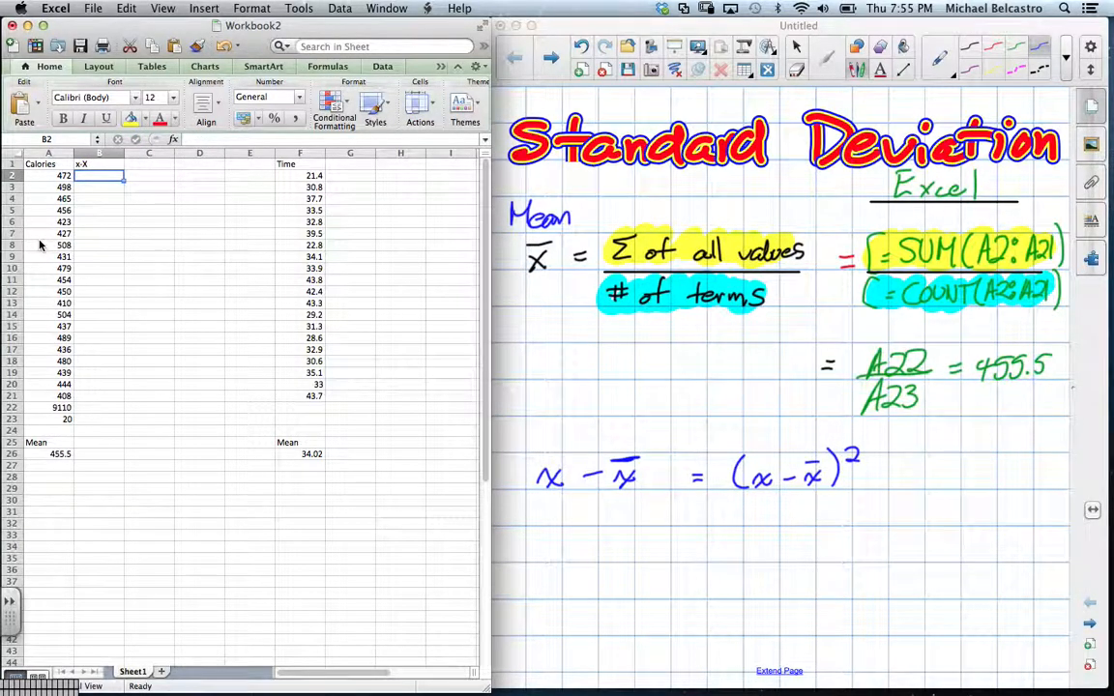
- Calculate the first Calories deviation from the mean in B2 with =A2-$A$26, using an absolute reference to the mean
type("=")
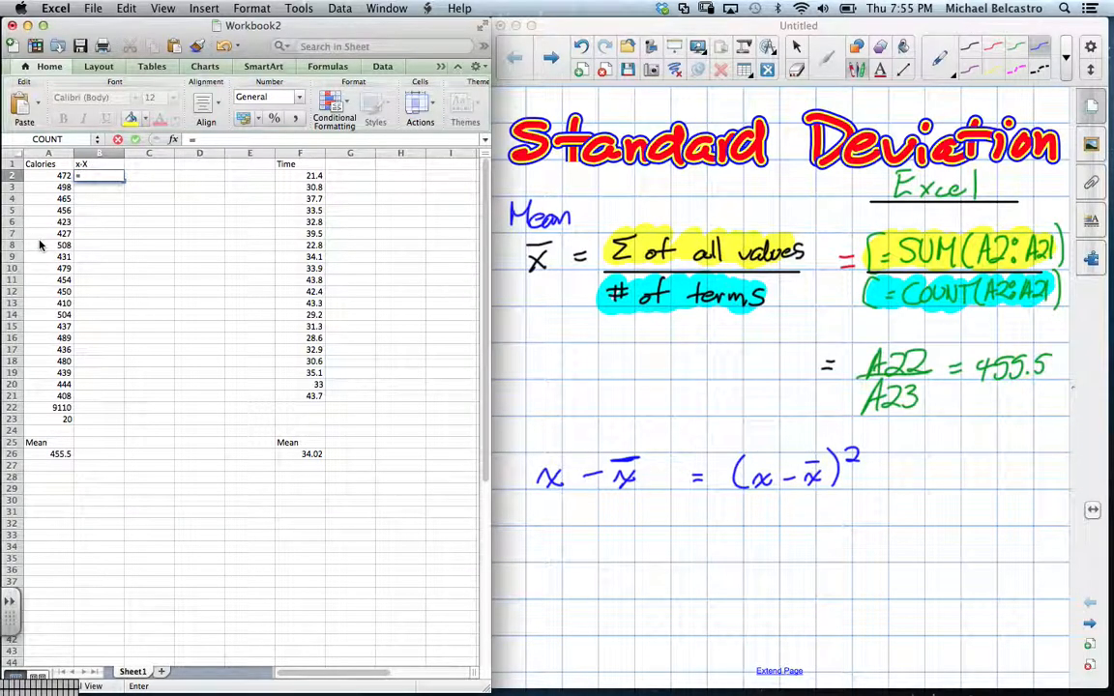
key("Left")
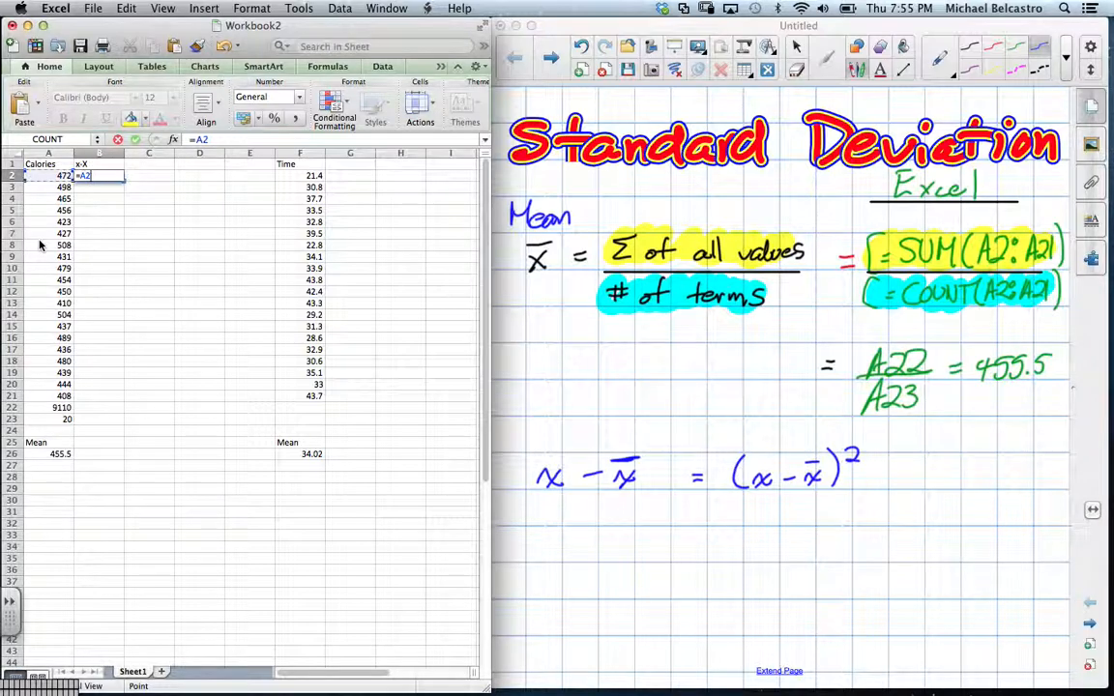
type("-")
left_click(61, 454)
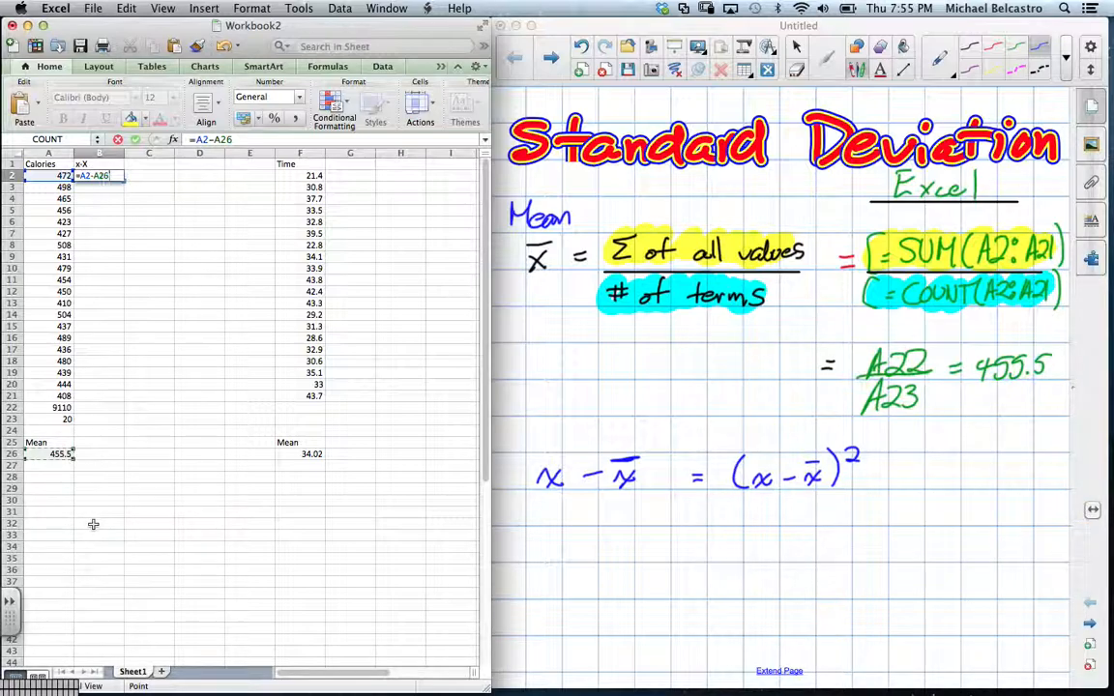
left_click(97, 176)
type("$A")
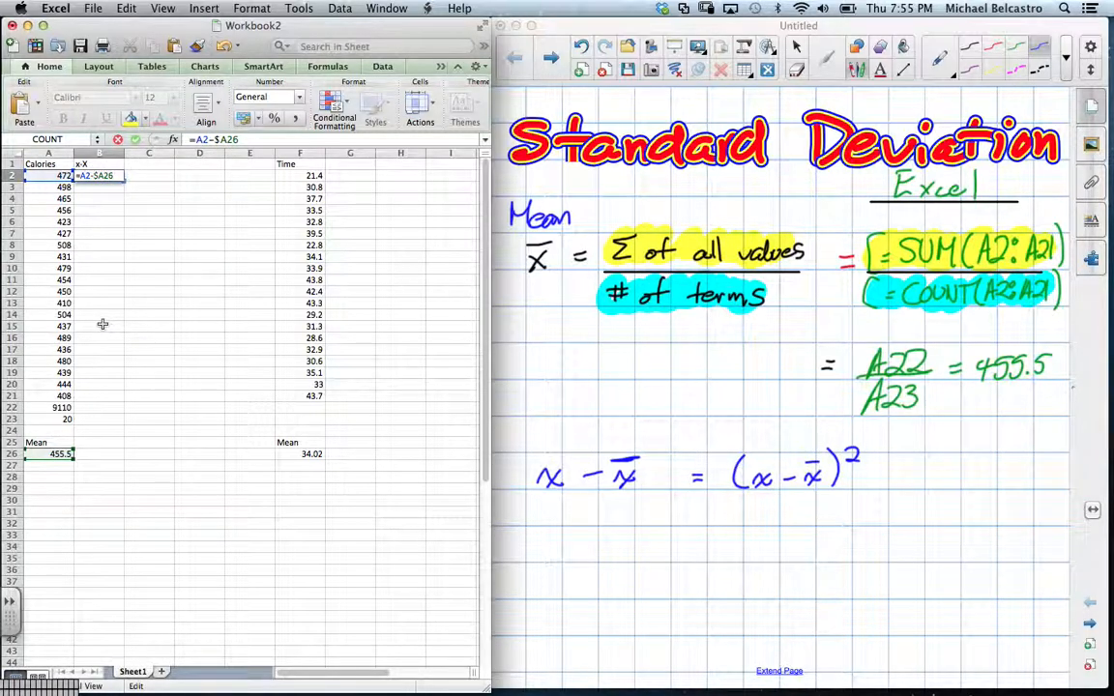
type("$")
key("Return")
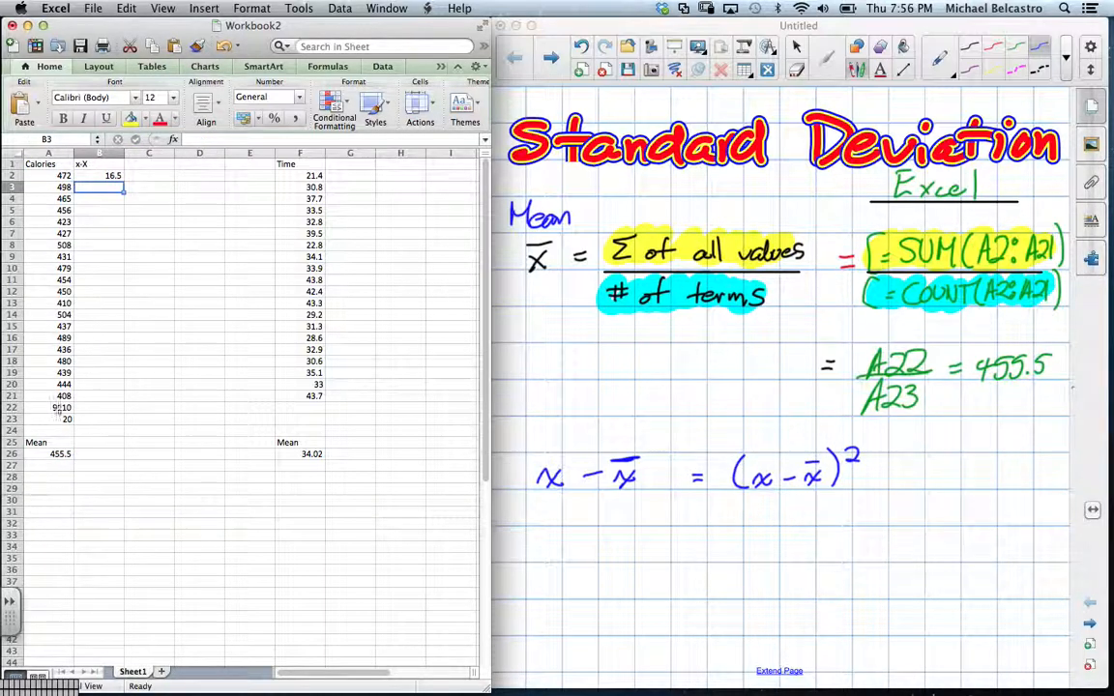
- Copy the deviation formula from B2 into B3:B21 and check the references in B19
left_click(115, 177)
key("super+c")
left_click_drag(97, 186, 86, 399)
key("super+v")
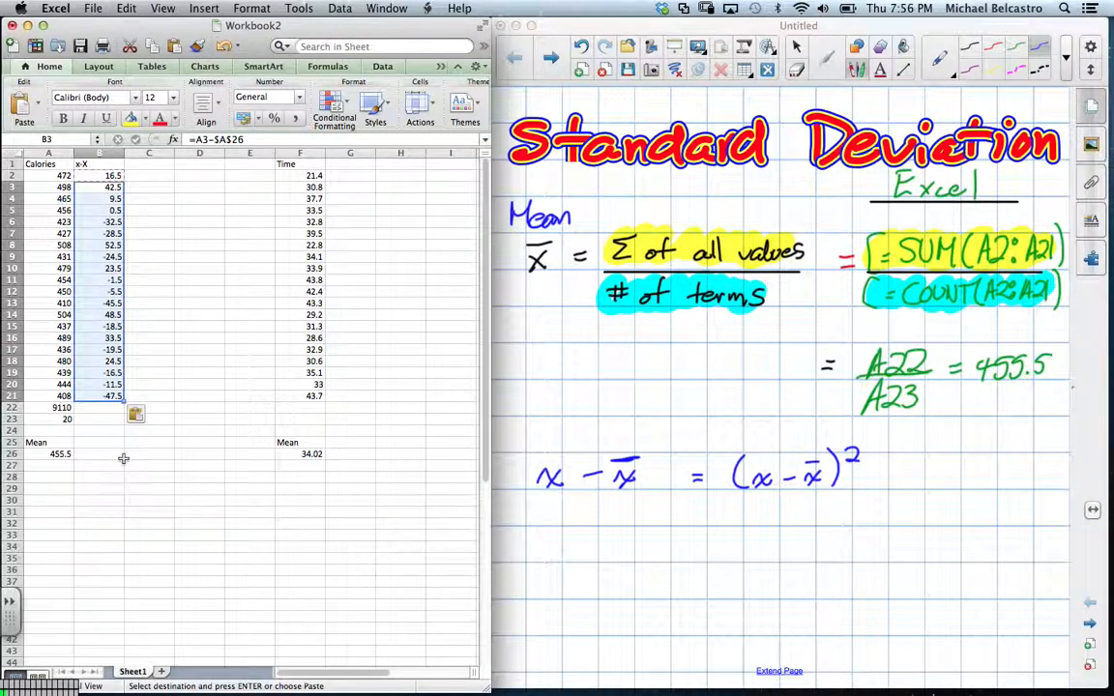
double_click(102, 372)
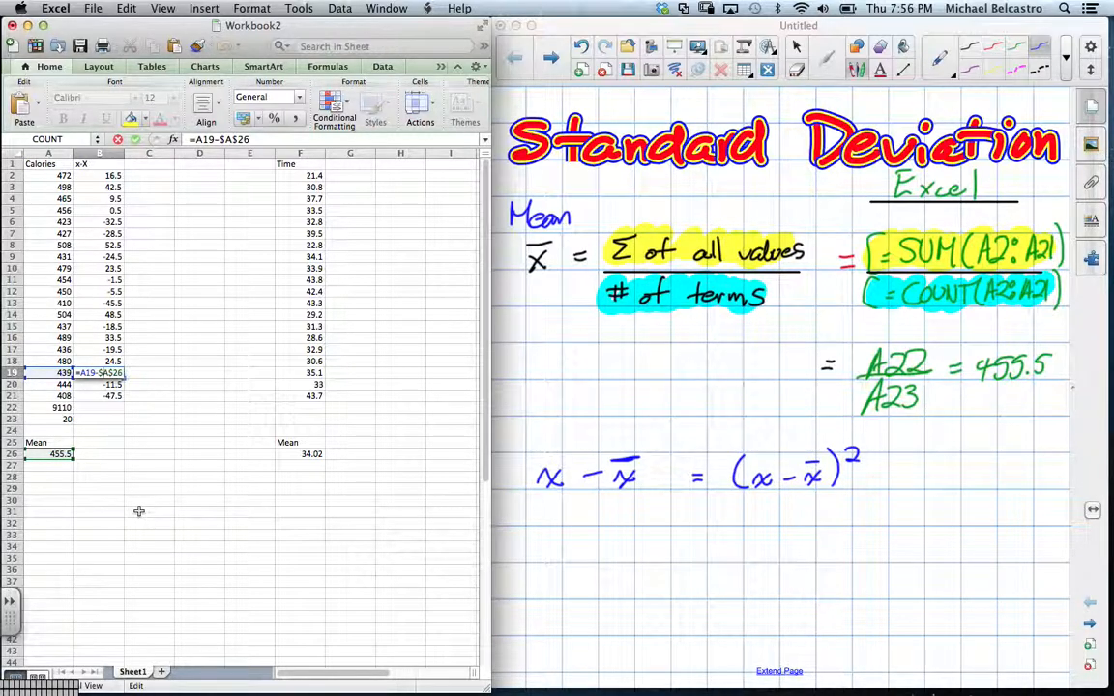
key("Return")
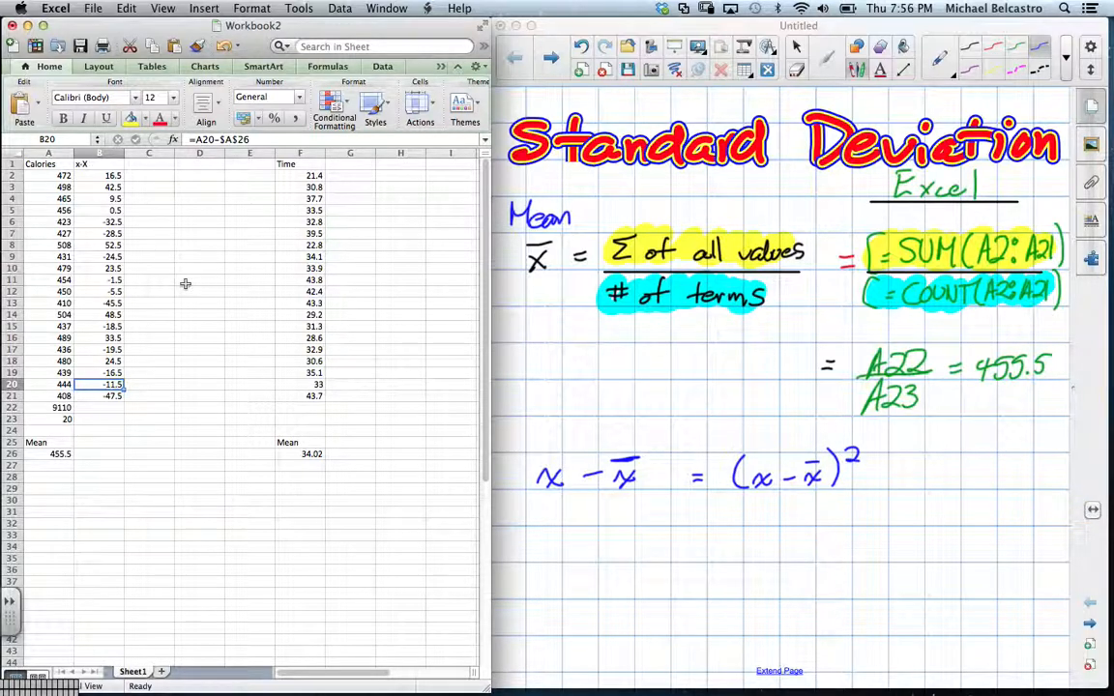
- Enter the heading "x-X" in cell G1 beside Time
left_click(352, 175)
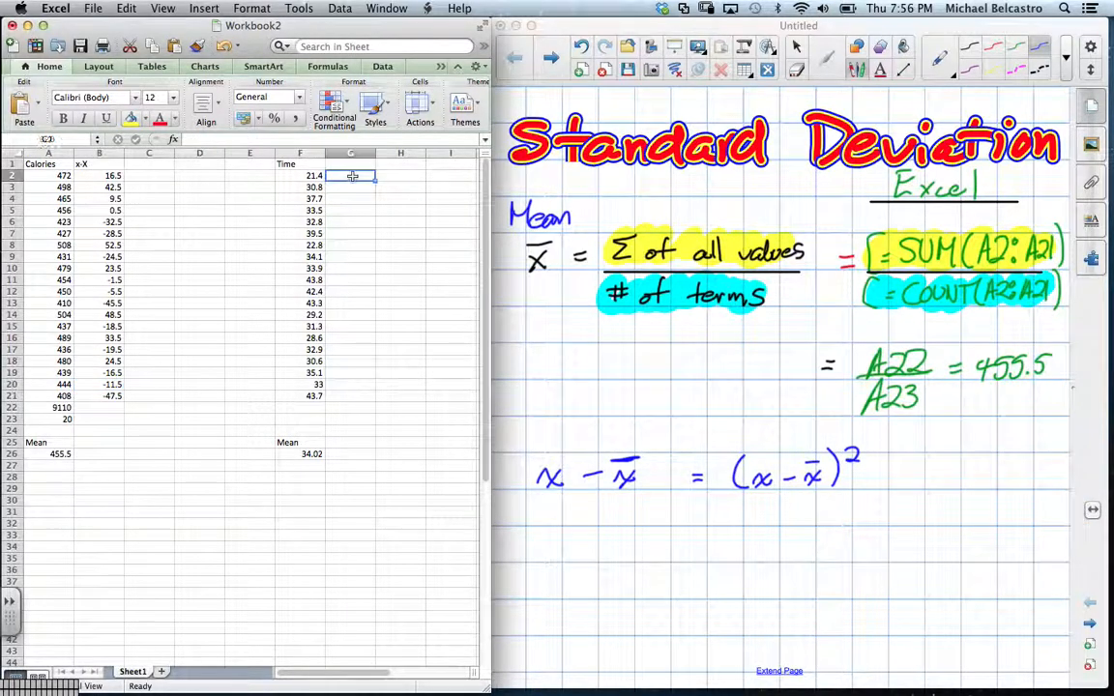
left_click(352, 165)
type("x-X")
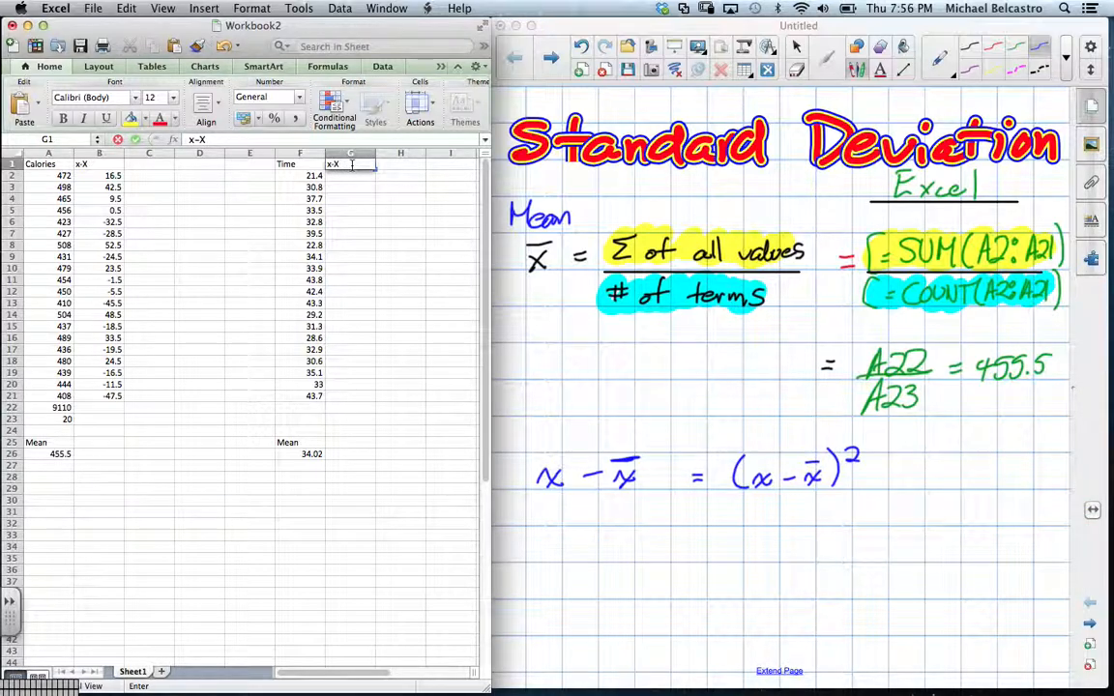
key("Return")
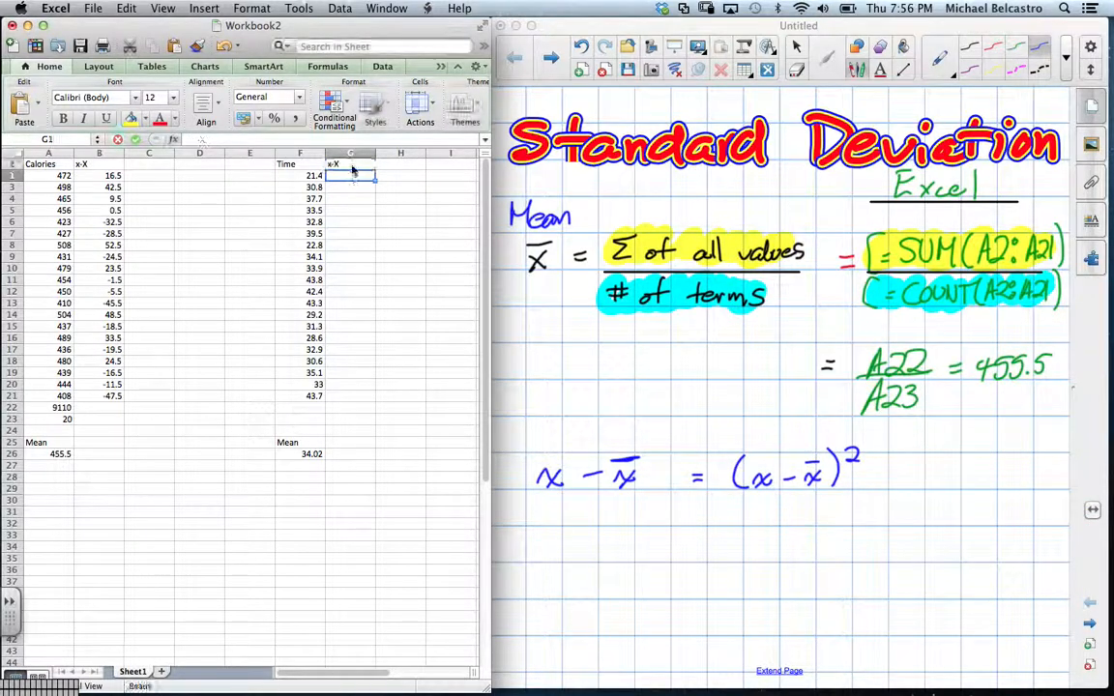
- Calculate the first Time deviation from the mean in G2 with =F2-$F$26, using an absolute reference to the mean
type("=")
key("Left")
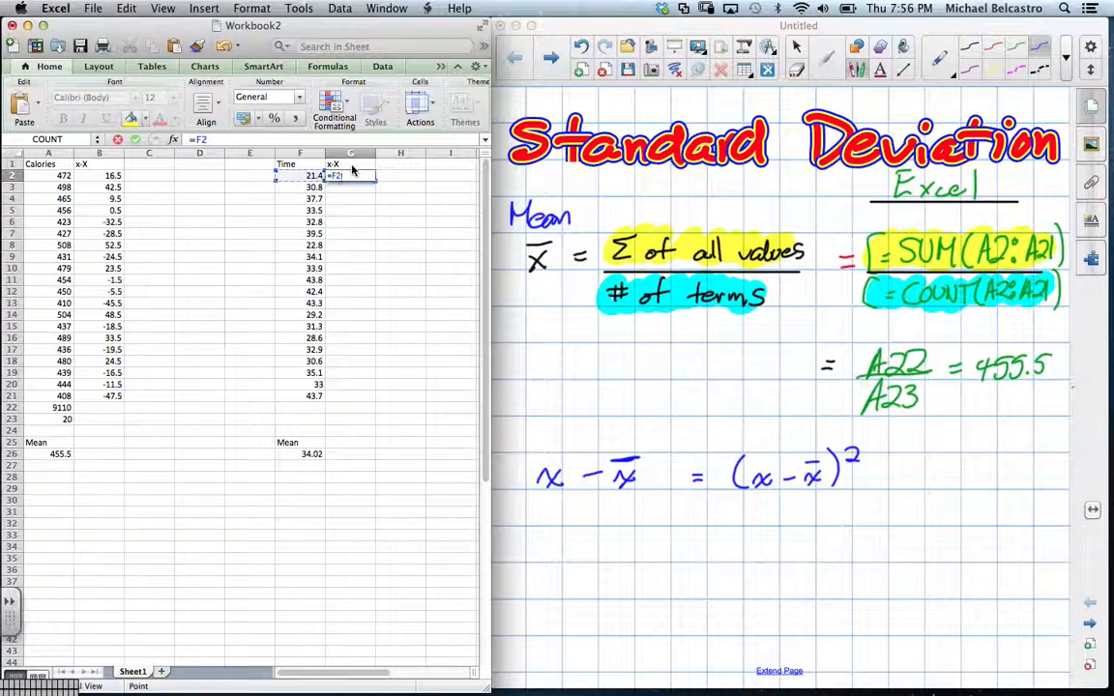
type("-$F$")
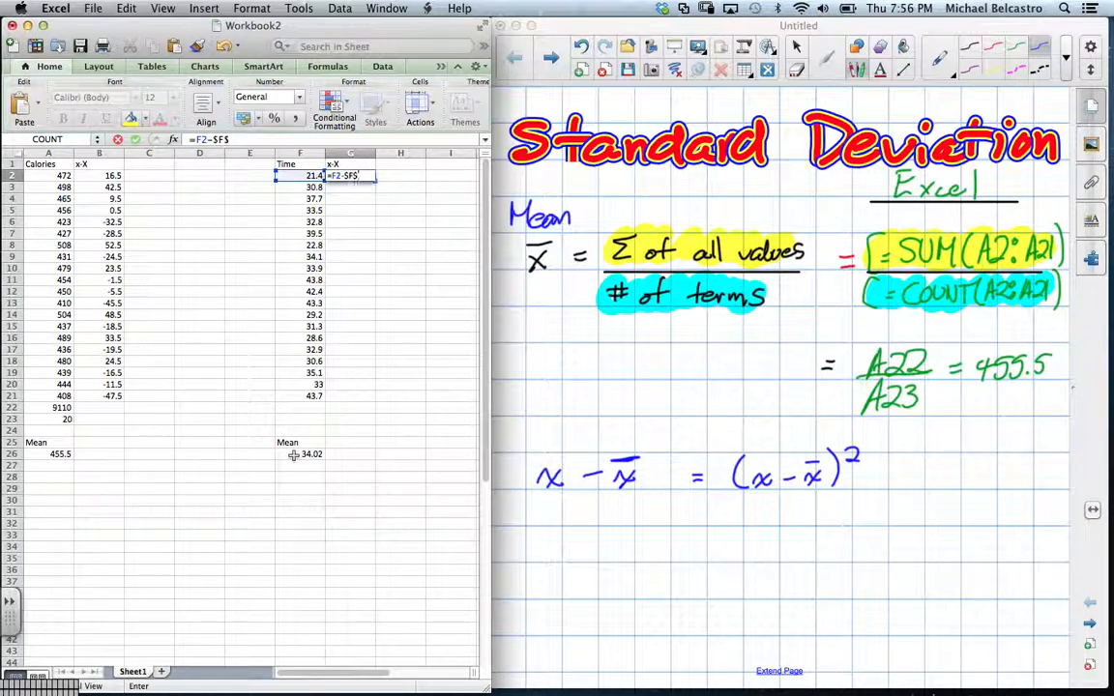
type("26")
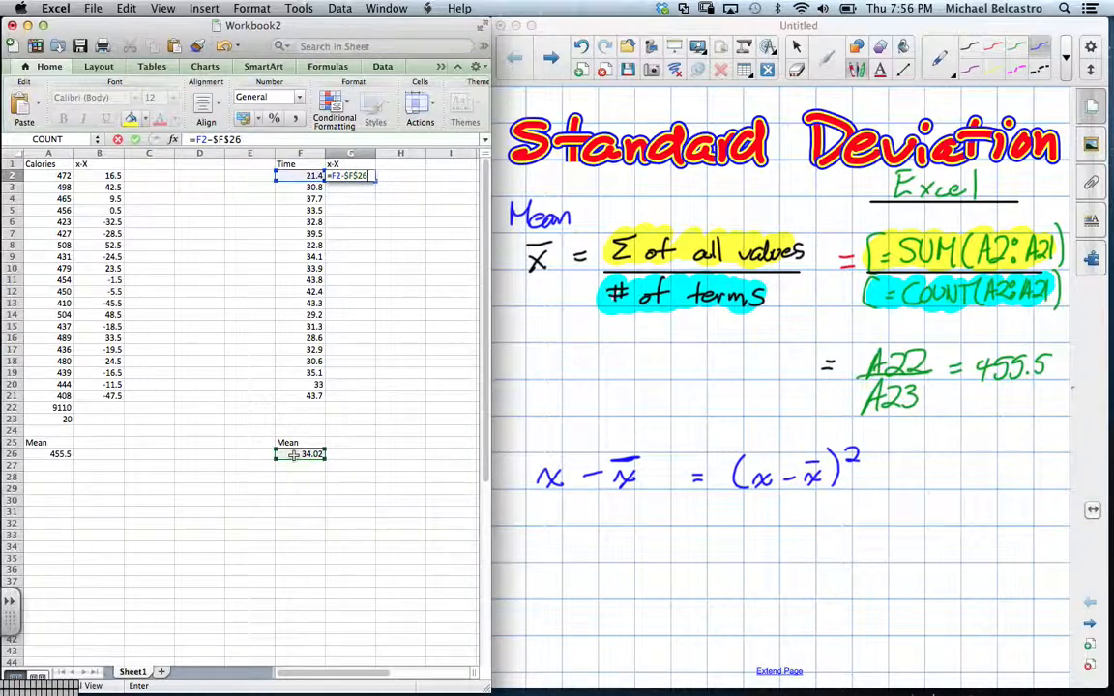
key("Return")
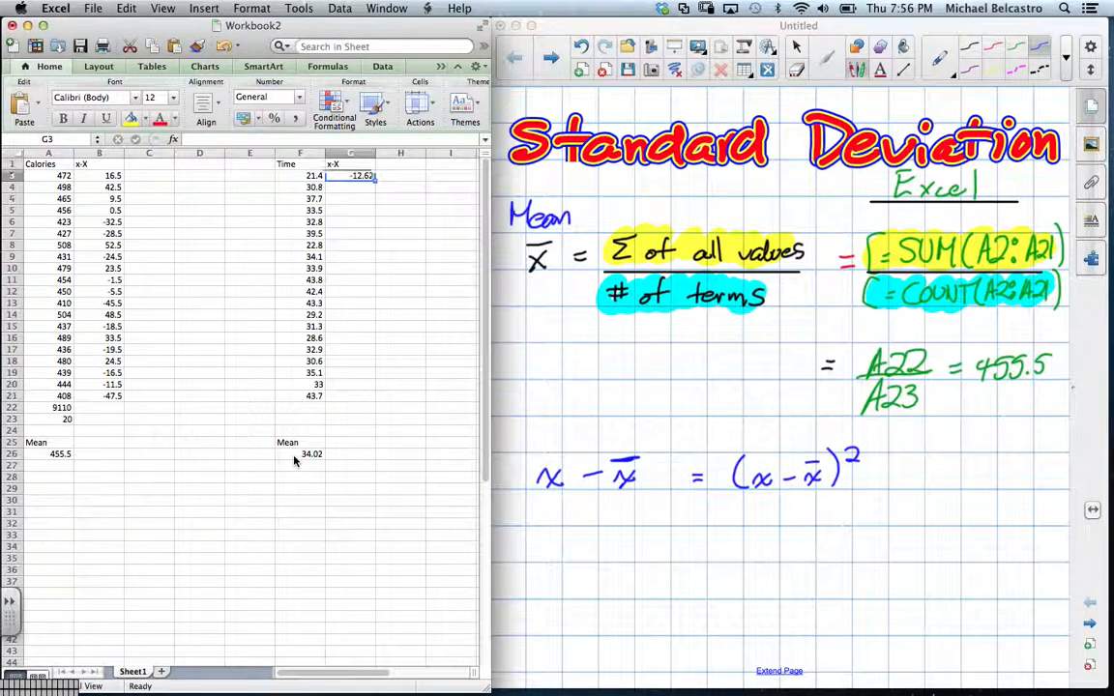
- Copy the Time deviation formula from G2 into G3:G21
key("super+c")
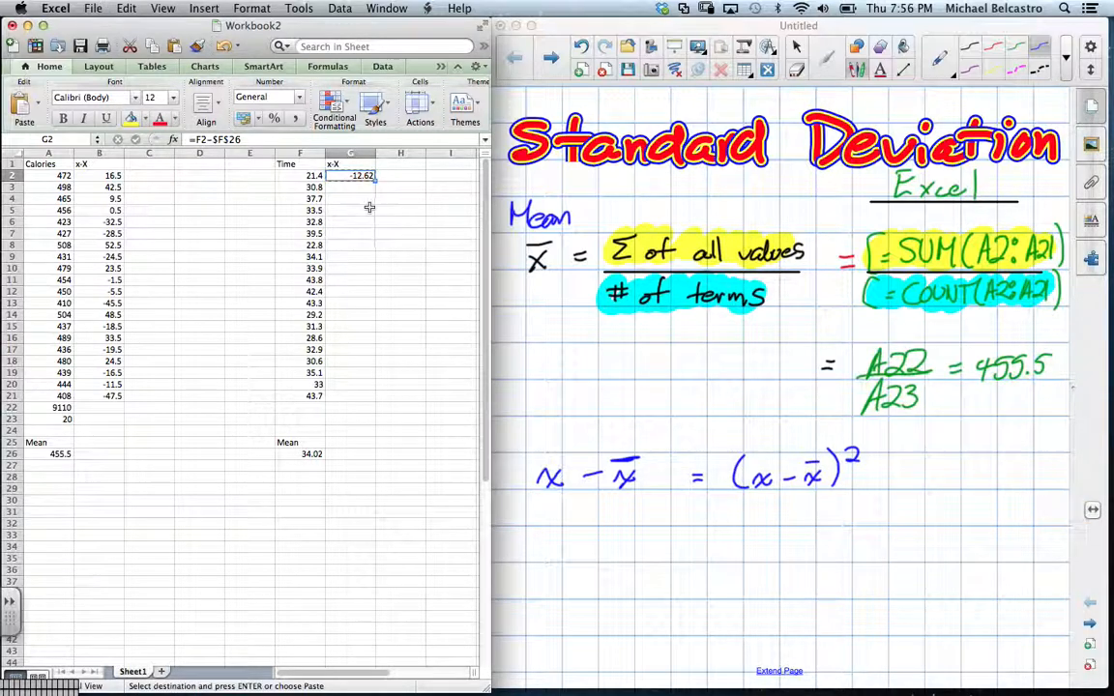
left_click_drag(351, 193, 346, 393)
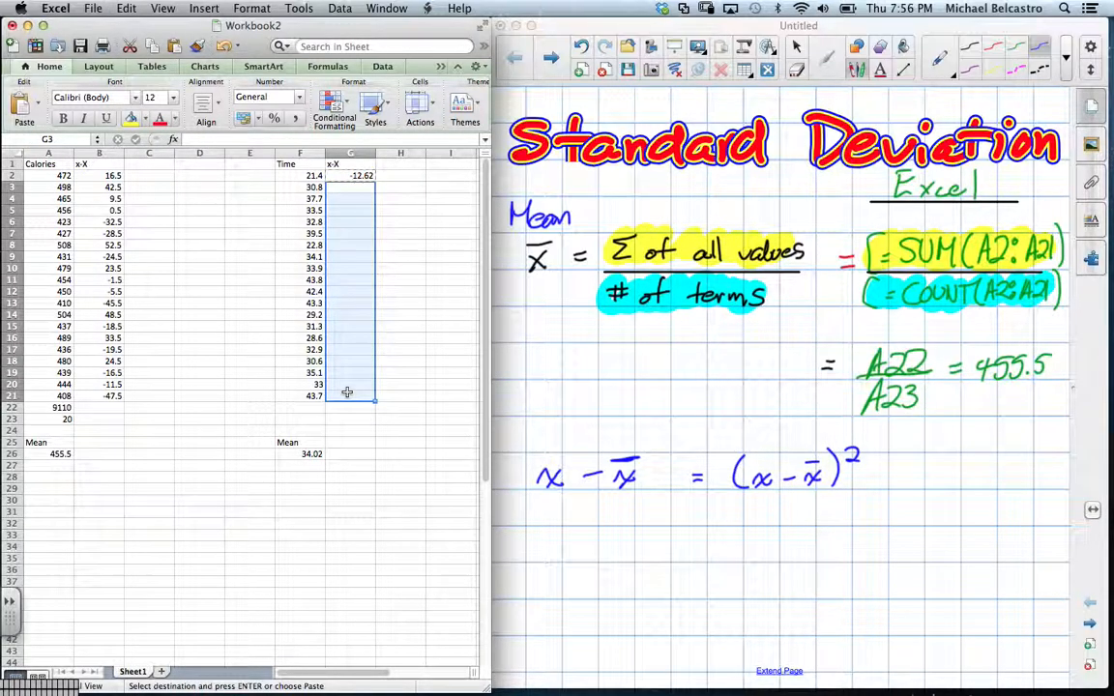
key("super+v")
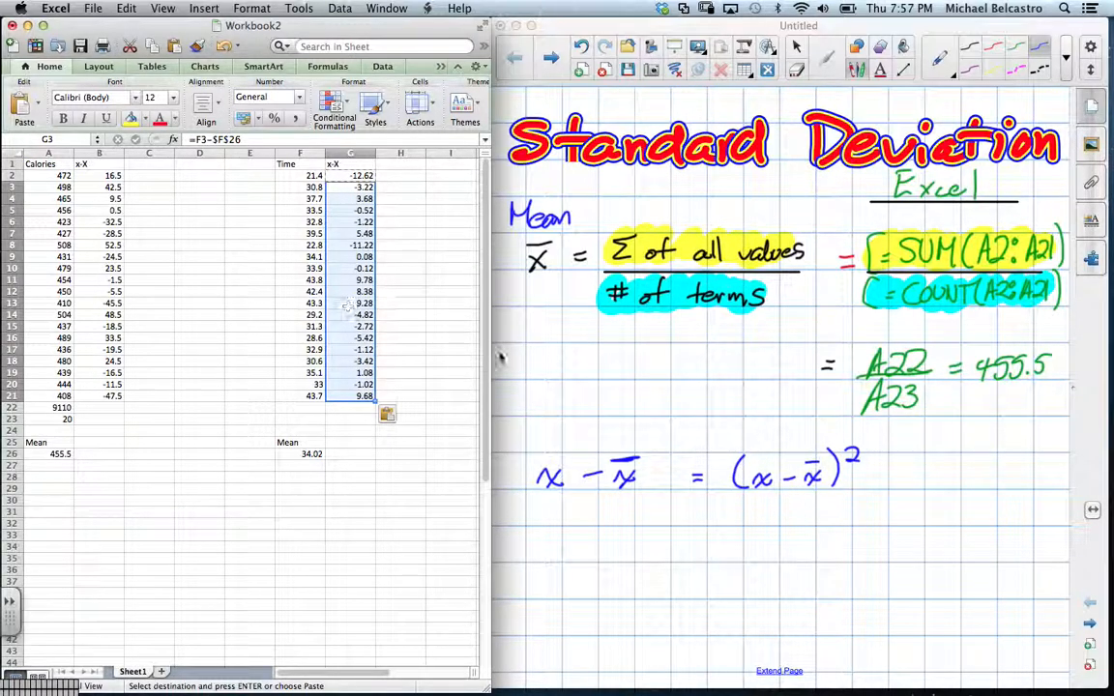
- Switch to Notebook and underline the squared deviation term (x-x̄)² in blue
left_click(744, 497)
left_click_drag(740, 498, 834, 492)
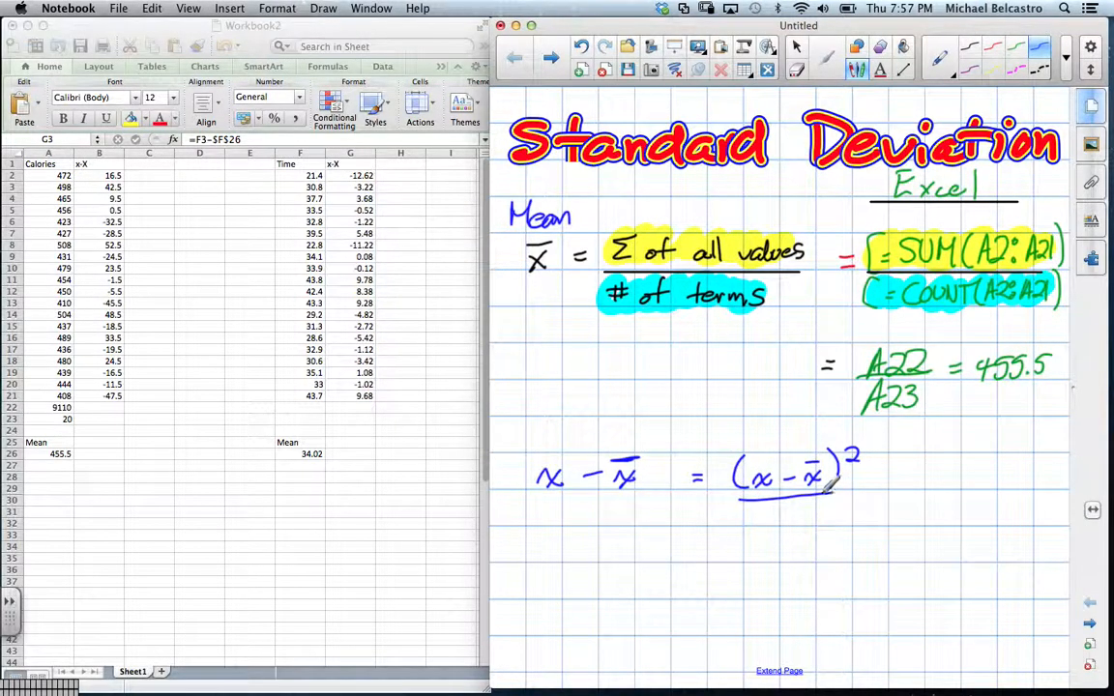
- In Excel, enter the heading "(x-X)^2" in cell C1 beside the Calories deviations
left_click(150, 164)
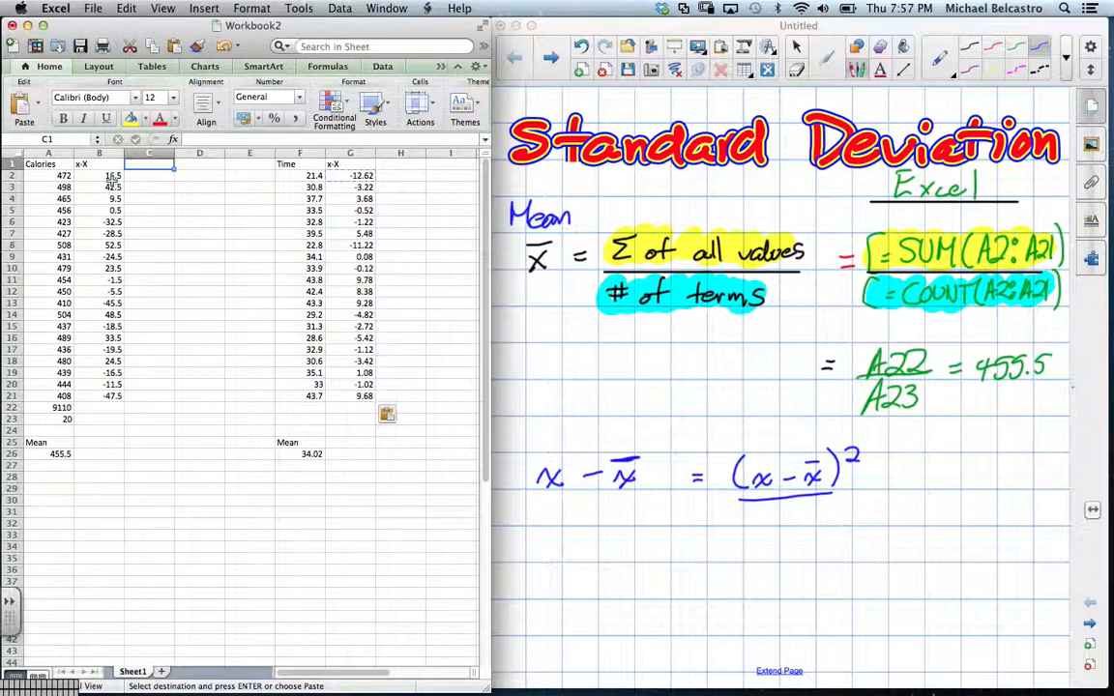
type("(x-X)")
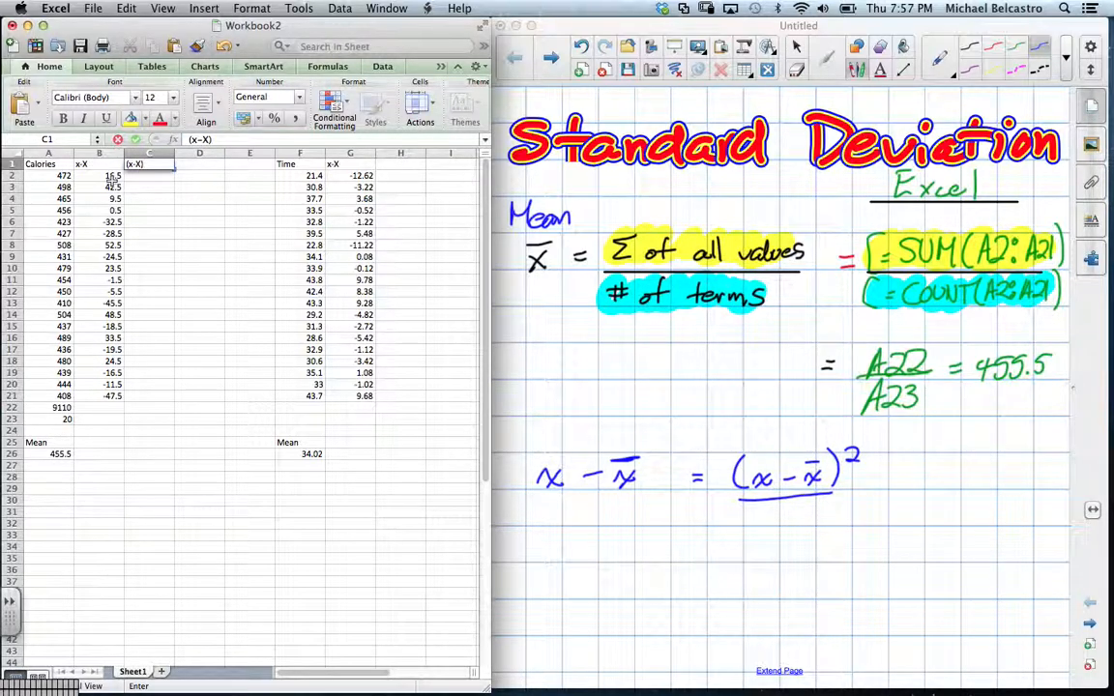
type("^2")
key("Return")
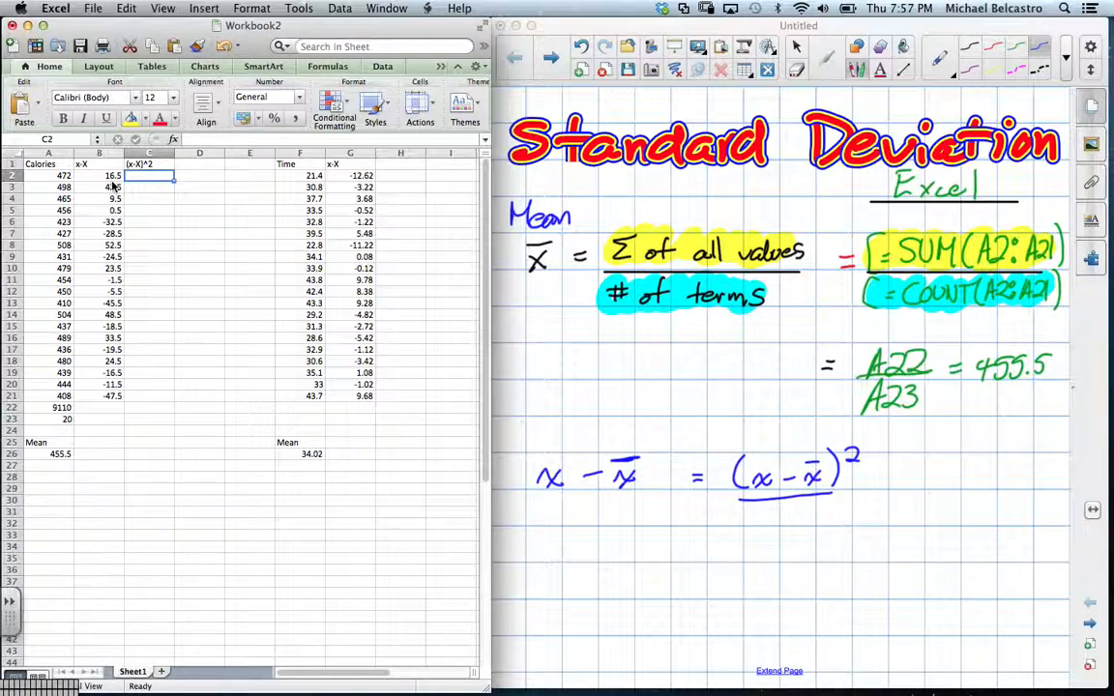
- Square the first Calories deviation in C2 with =B2^2 and check the formula's reference
type("=")
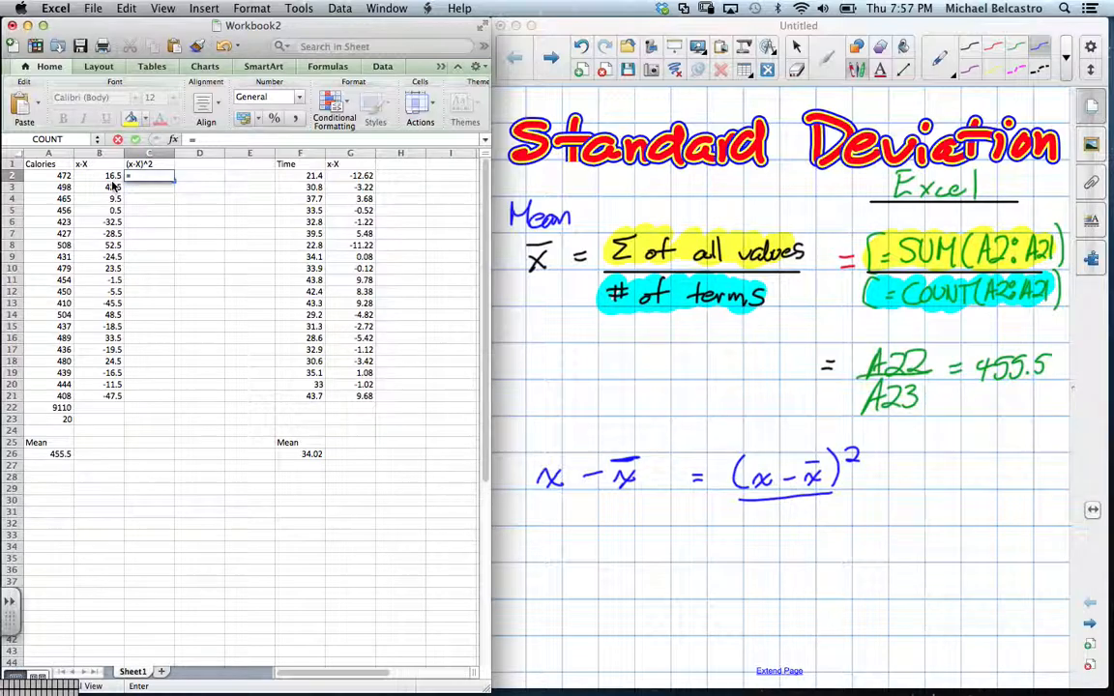
left_click(112, 180)
type("^2")
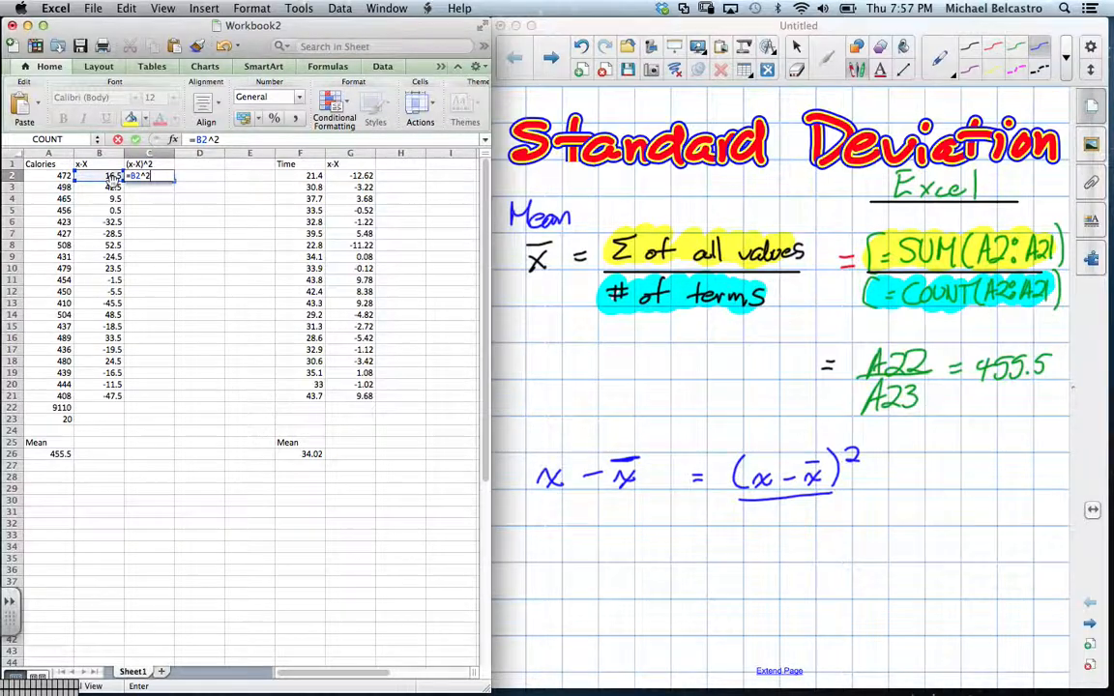
key("Return")
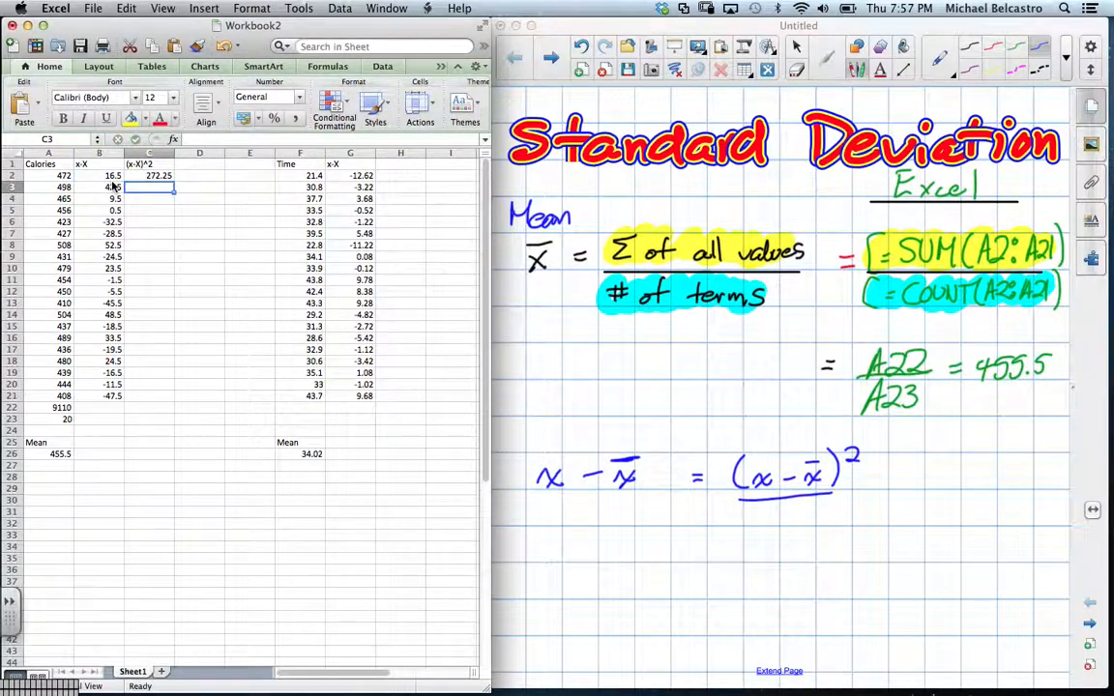
double_click(138, 177)
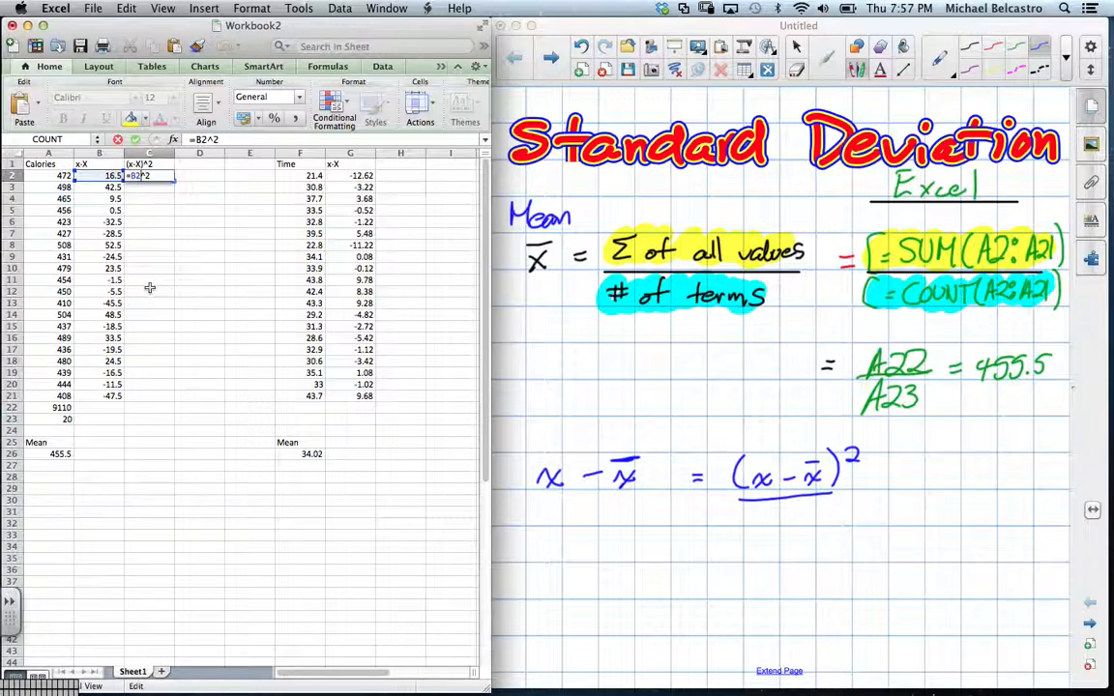
key("Return")
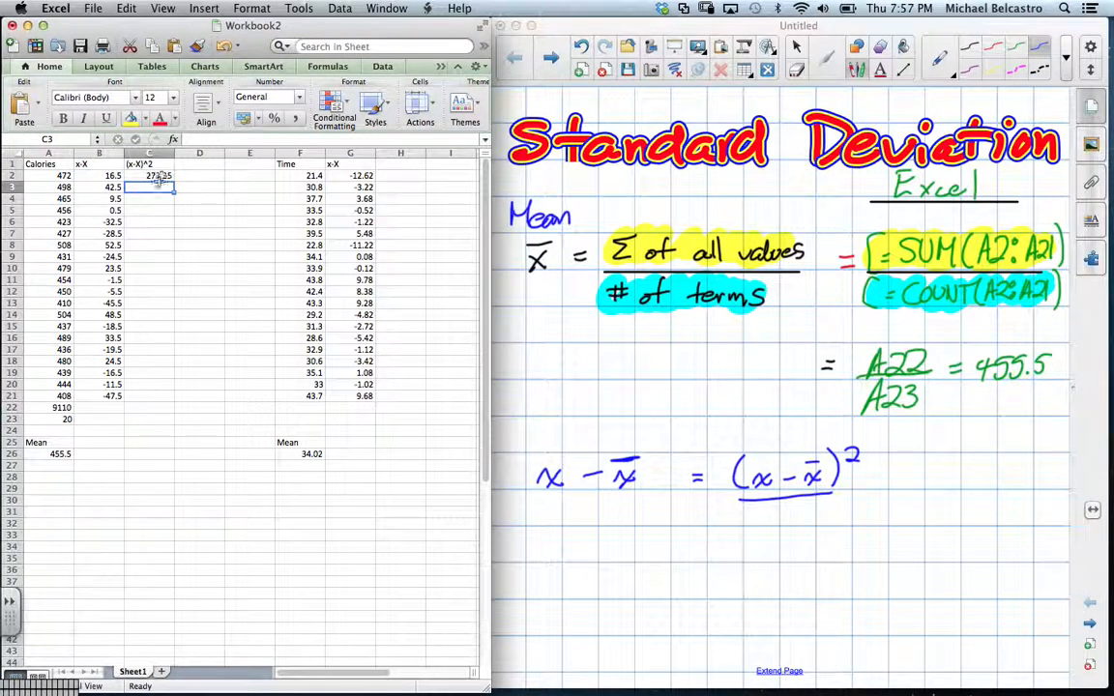
- Copy the squared deviation formula from C2 into C3:C21
left_click(157, 177)
key("super+c")
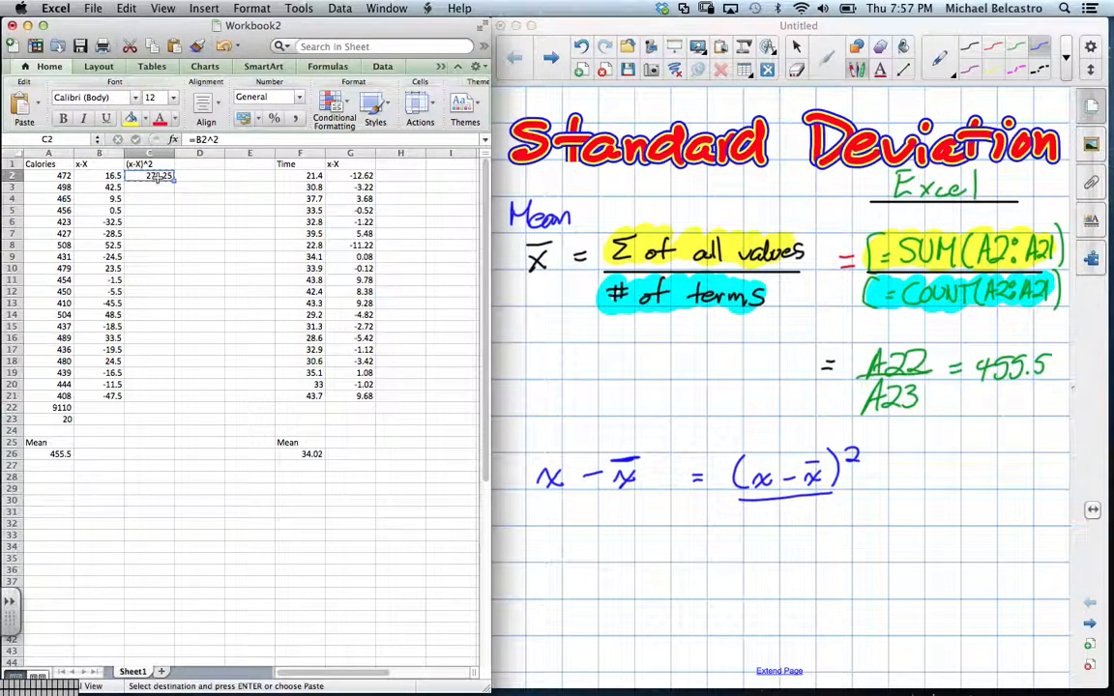
left_click_drag(152, 189, 145, 392)
key("super+v")
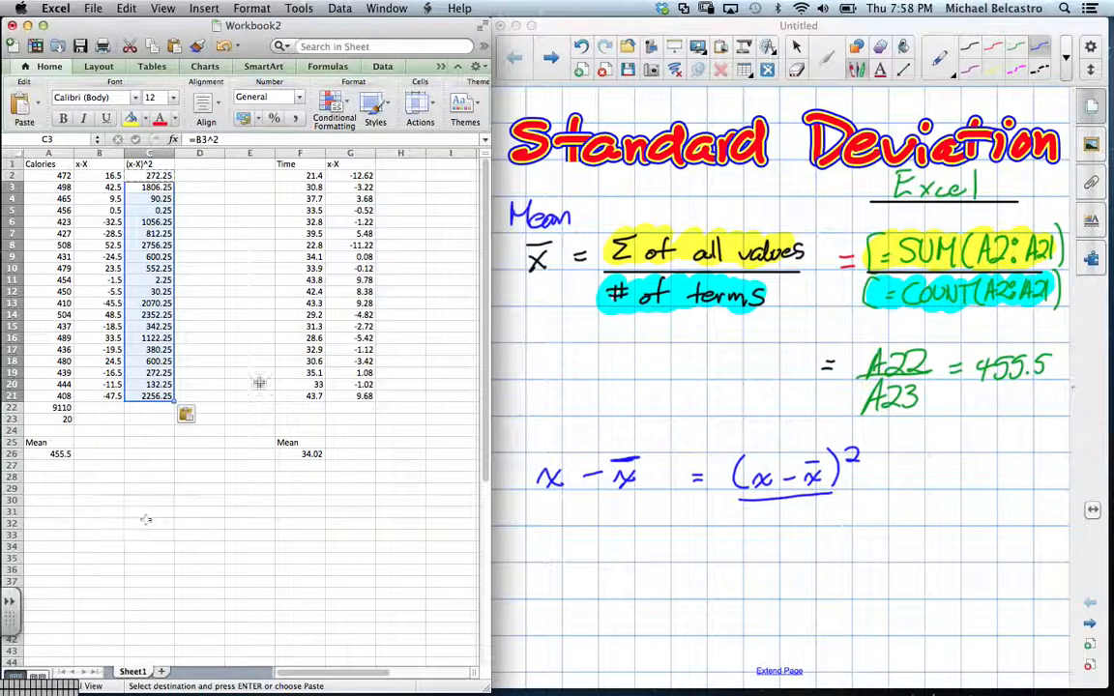
- Enter the heading "(x-X)^2" in cell H1 beside the Time deviations
left_click(390, 165)
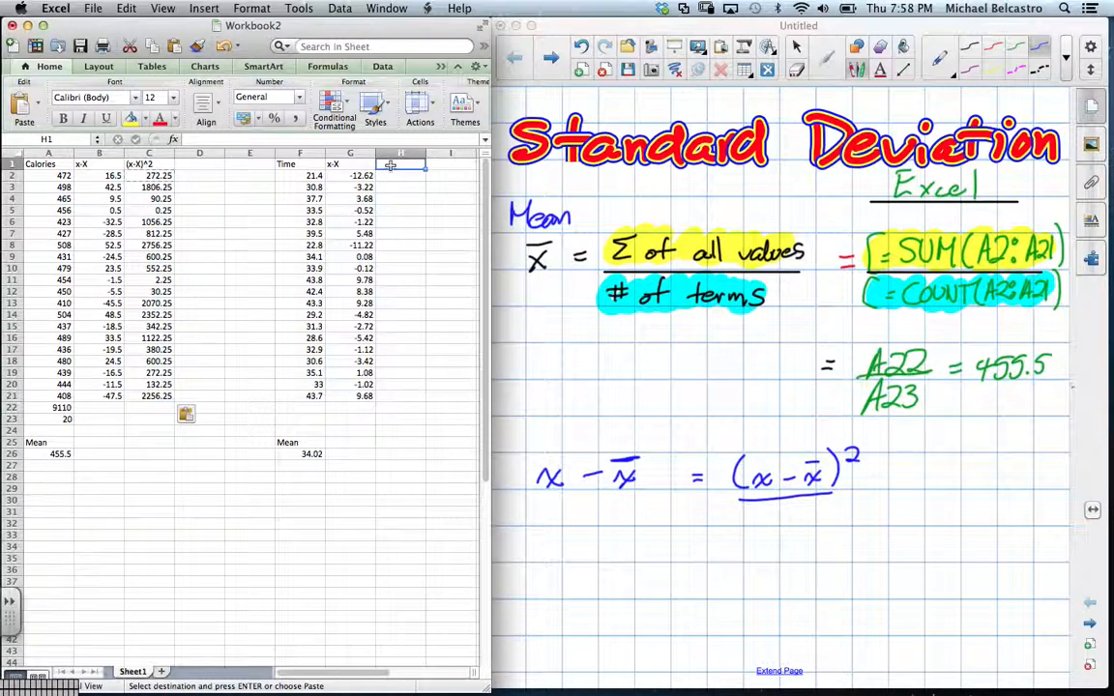
type("(x-X)^2")
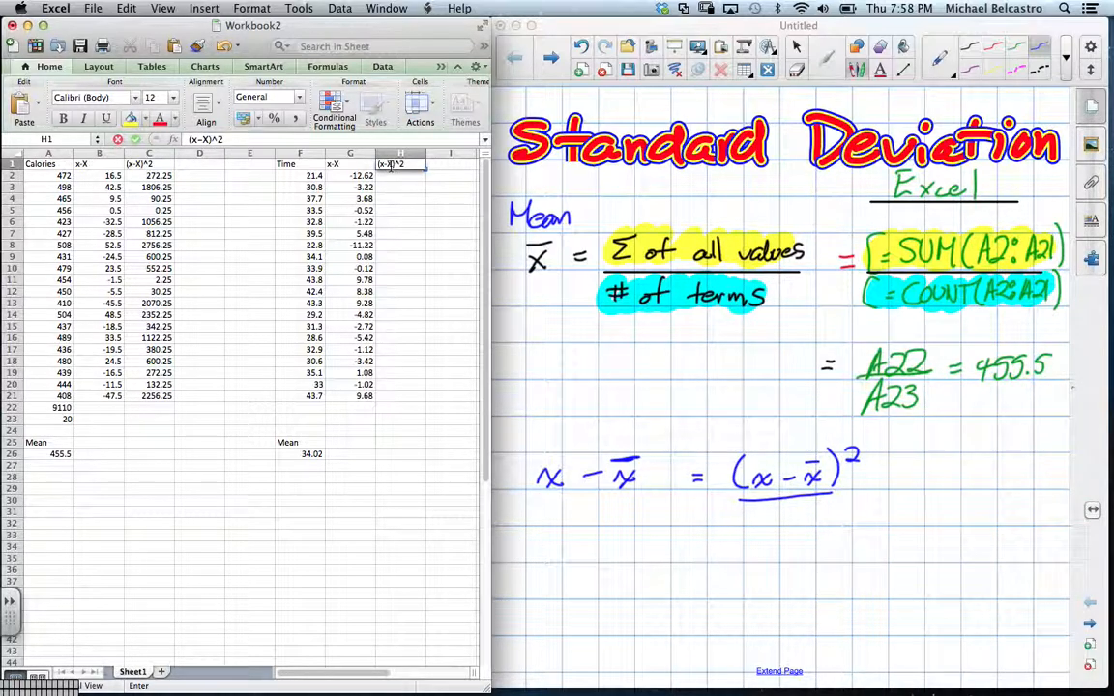
key("Return")
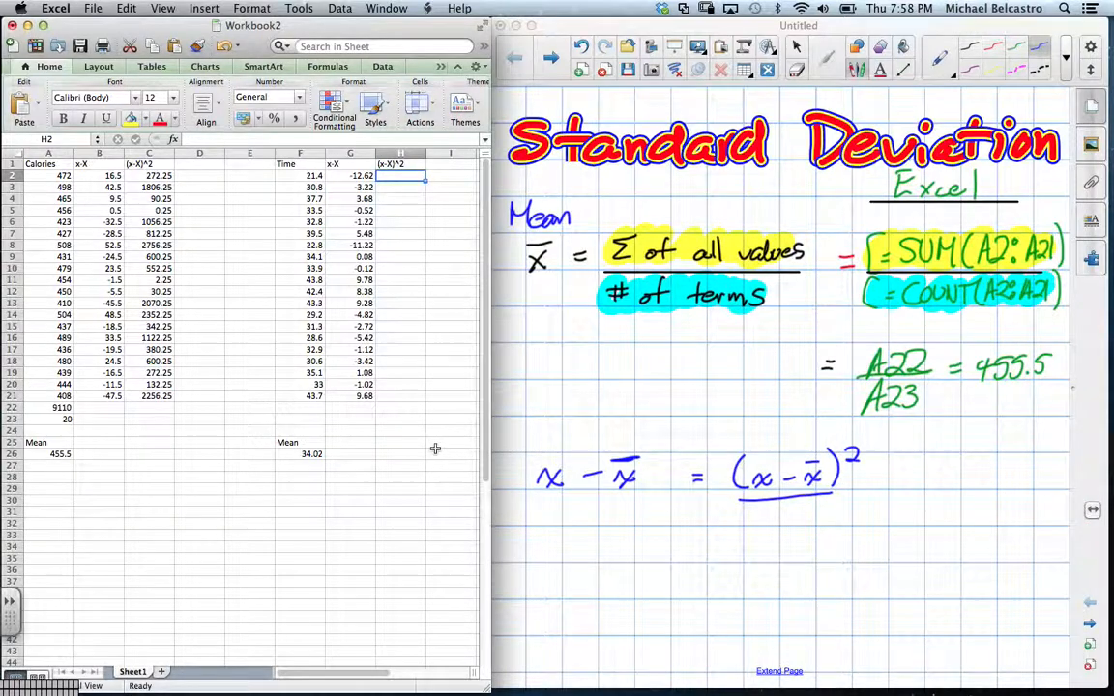
- Square the first Time deviation in H2 with =G2^2
type("=")
key("Left")
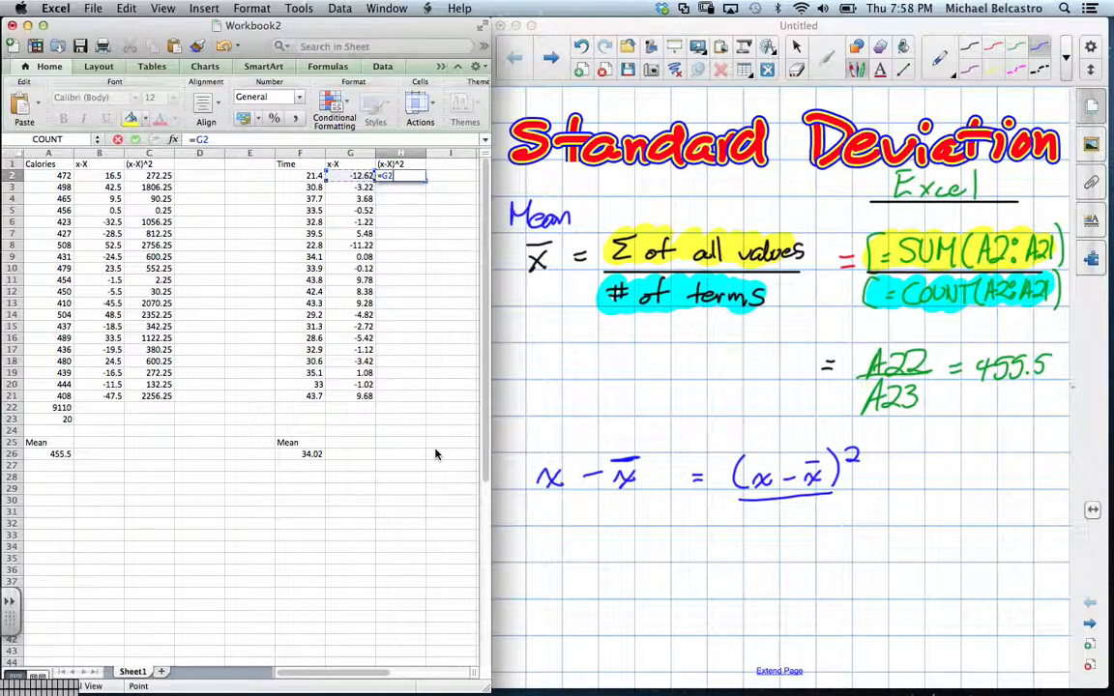
type("^2")
key("super+Return")
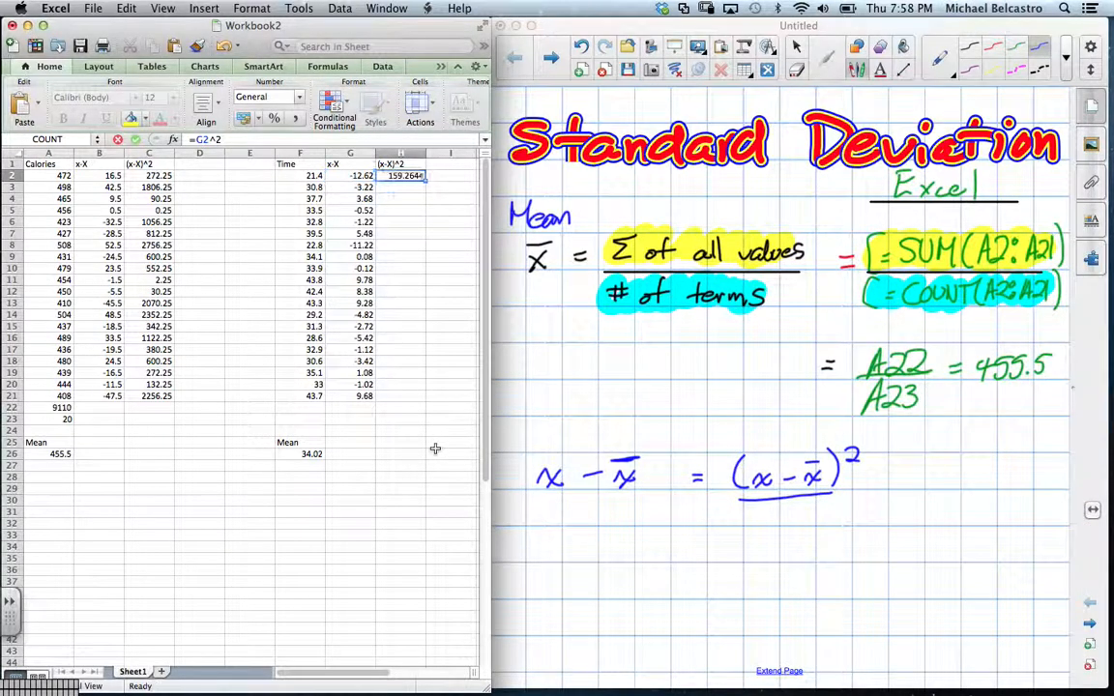
- Copy the squared deviation formula from H2 into H3 and check its cell reference
key("super+c")
key("Down")
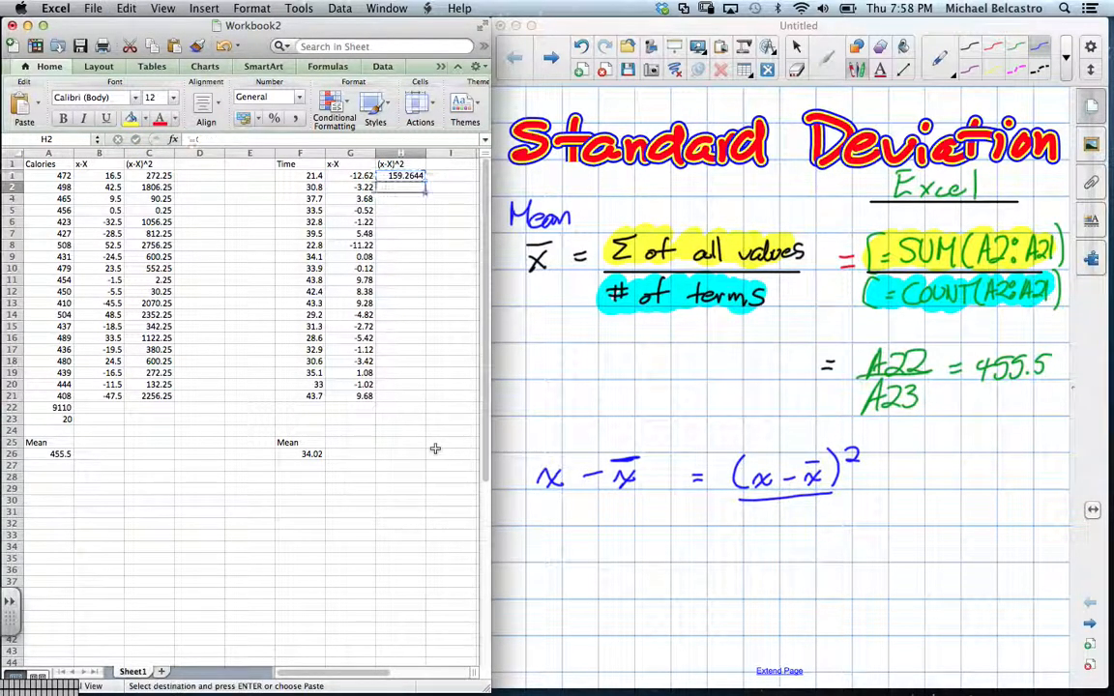
key("super+v")
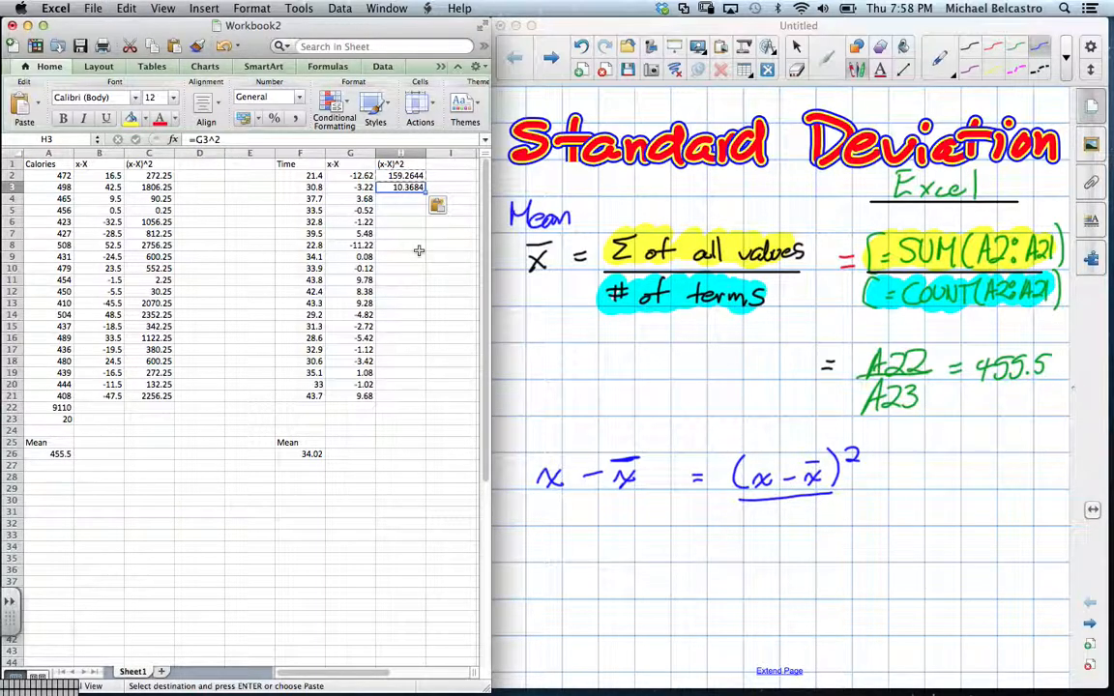
double_click(408, 188)
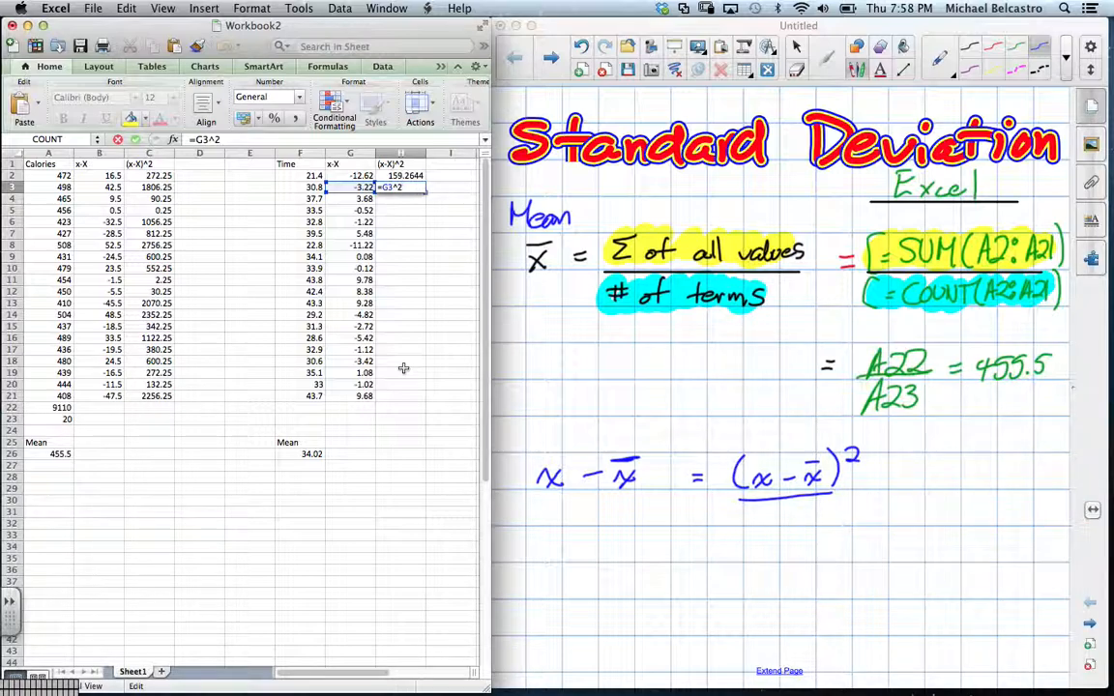
key("Return")
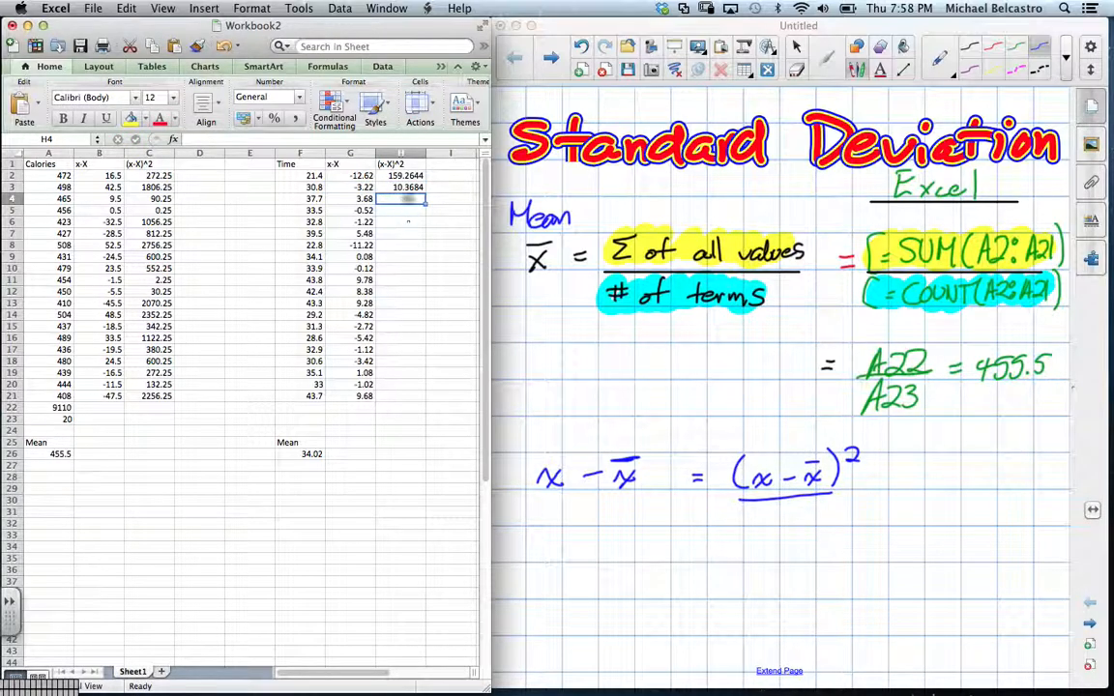
- Copy the squared deviation formula from H2 into the remaining Time rows, H4:H21
left_click(404, 176)
key("super+c")
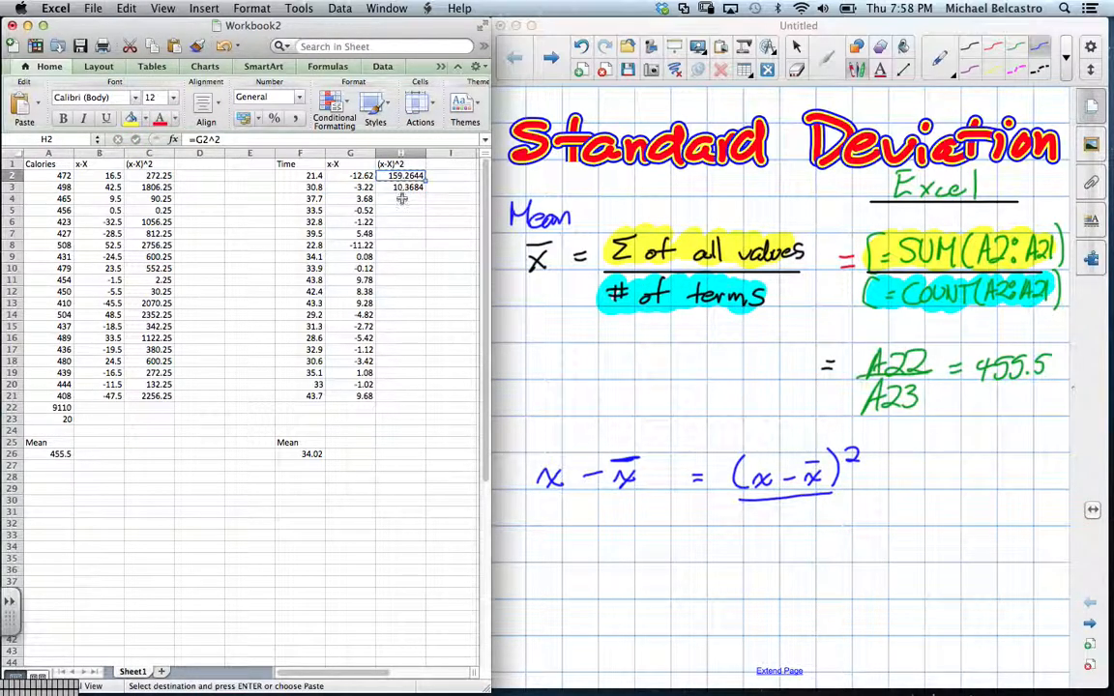
left_click_drag(400, 199, 393, 404)
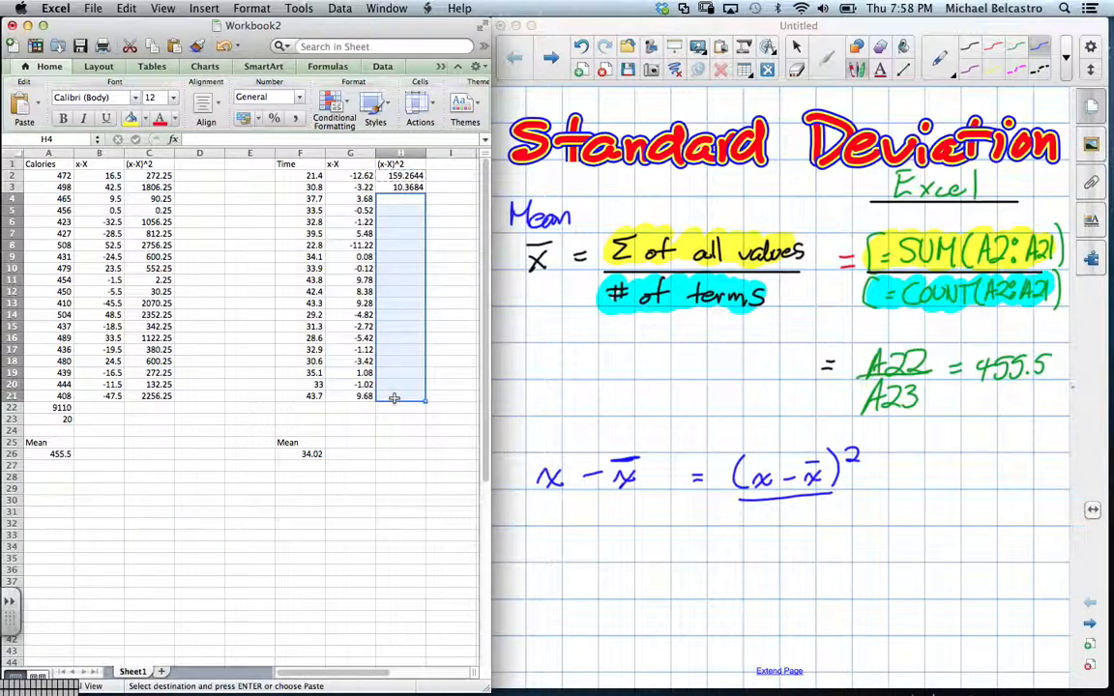
key("super+v")
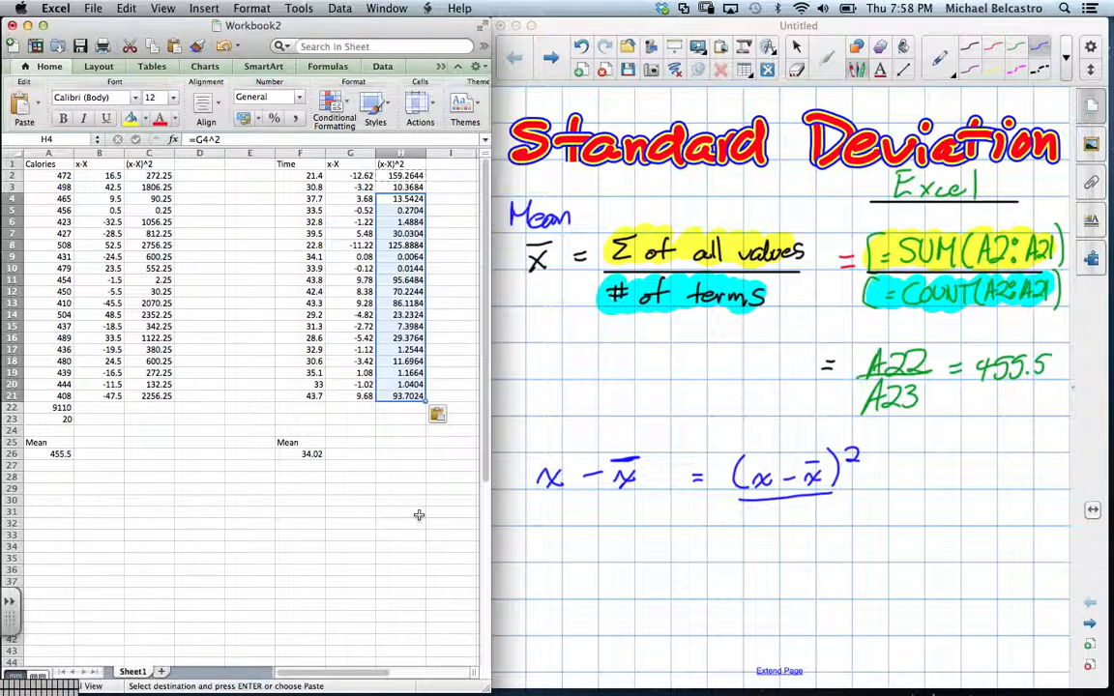
- In Notebook, draw a black column of dots below (x-x̄)², ending in a "(+)" sign and a horizontal sum line
left_click(836, 64)
left_click(724, 510)
left_click(723, 537)
left_click(723, 549)
left_click(723, 564)
left_click(722, 580)
left_click(726, 611)
left_click_drag(723, 612, 848, 602)
mouse_move(709, 587)
left_mouse_down()
mouse_move(707, 612)
mouse_move(734, 599)
mouse_move(736, 611)
left_mouse_up()
- Write "Variance" in black at the end of the sum line
mouse_move(863, 609)
left_mouse_down()
mouse_move(886, 609)
mouse_move(909, 634)
mouse_move(926, 619)
mouse_move(923, 634)
mouse_move(967, 633)
left_mouse_up()
left_click(922, 608)
mouse_move(983, 620)
left_mouse_down()
mouse_move(977, 634)
mouse_move(998, 631)
left_mouse_up()
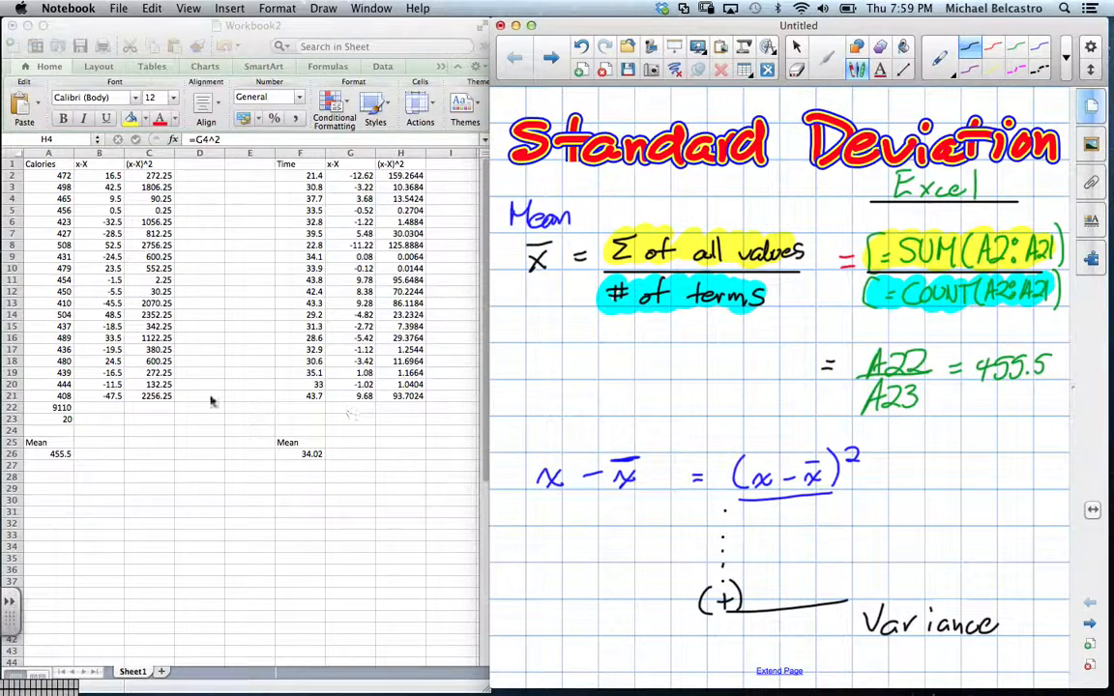
- In Excel, sum the Calories squared deviations in C22 with =SUM(C2:C21)
left_click(153, 410)
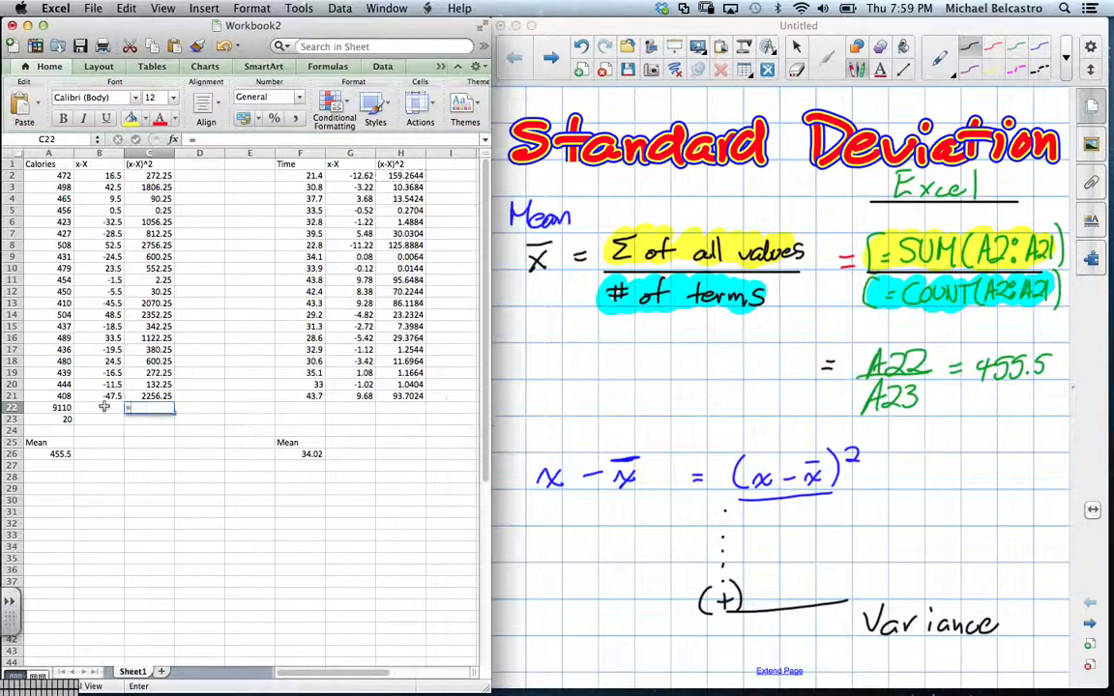
type("=SUM")
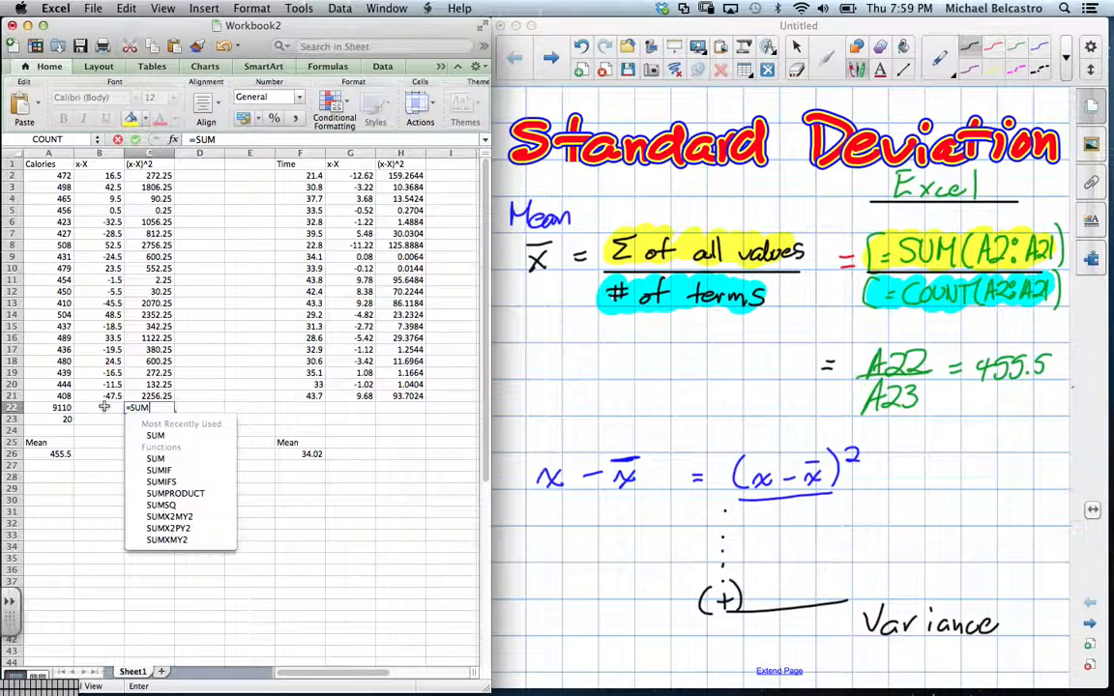
type("(")
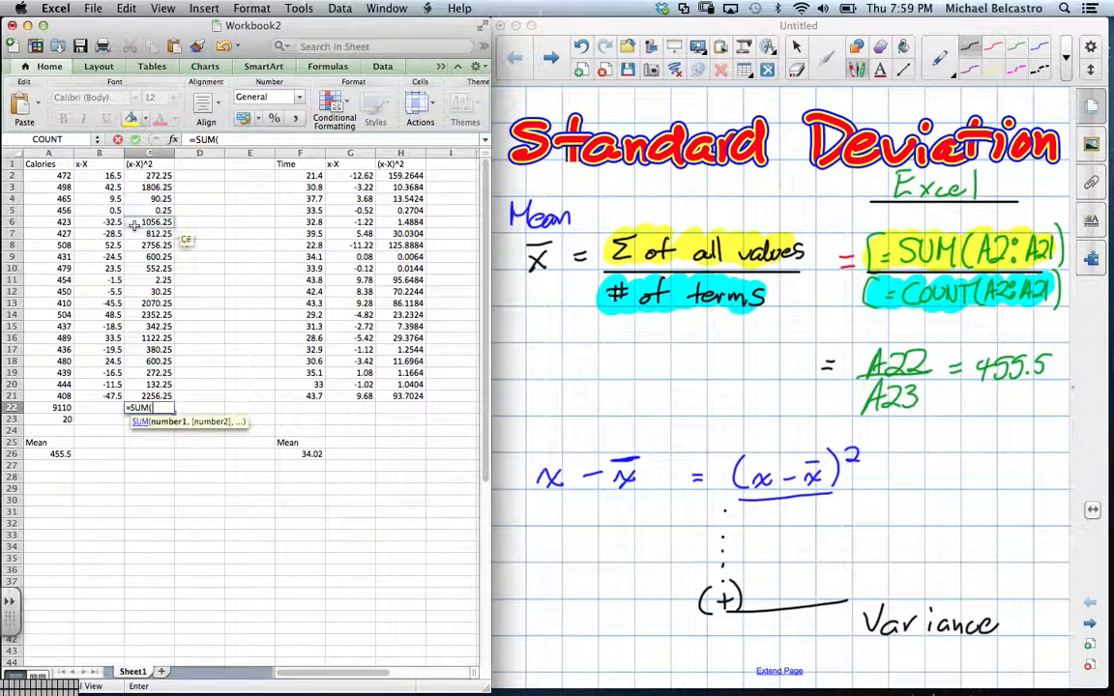
left_click_drag(145, 175, 152, 392)
key("Return")
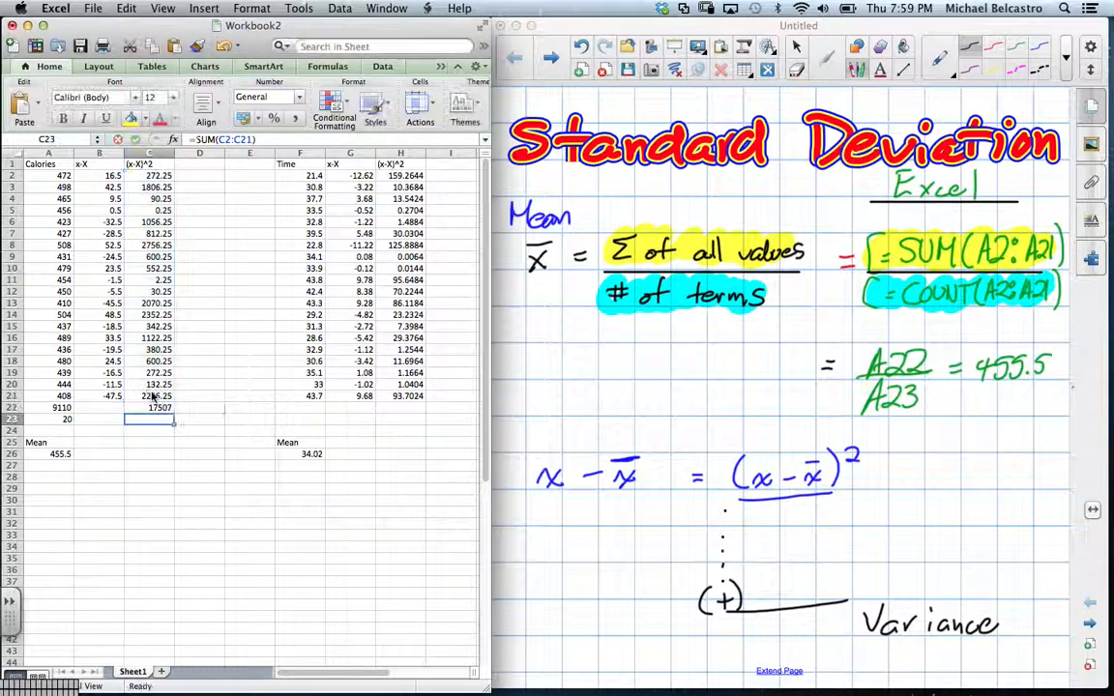
- Sum the Time squared deviations in H22 with =SUM(H2:H21)
left_click(402, 408)
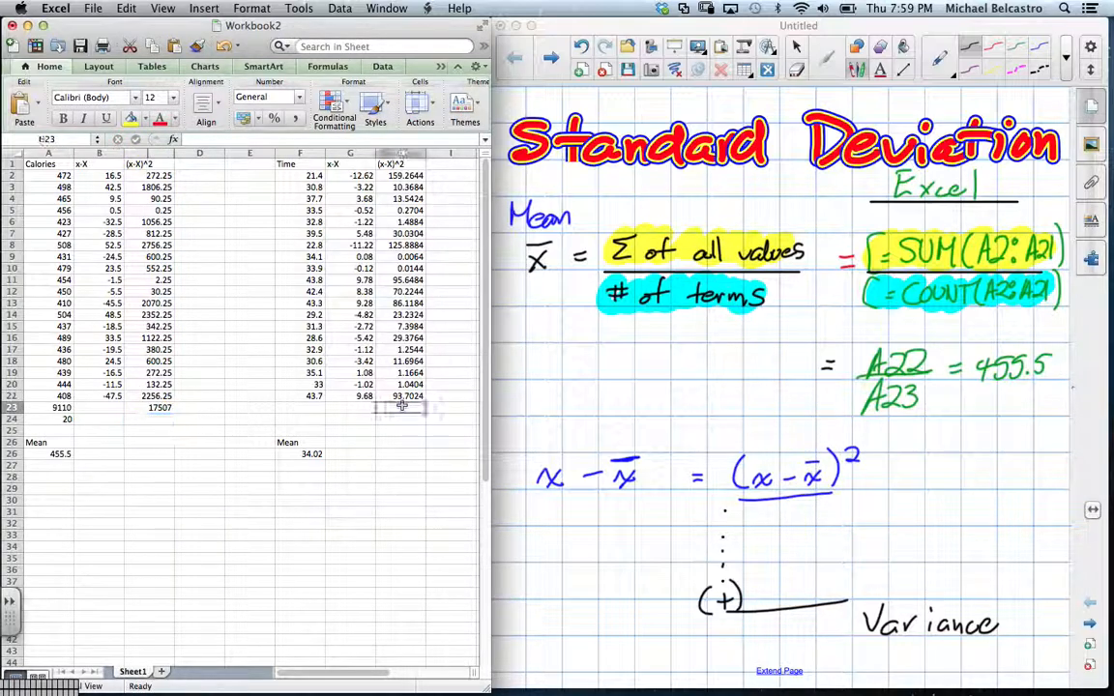
type("=SUM(")
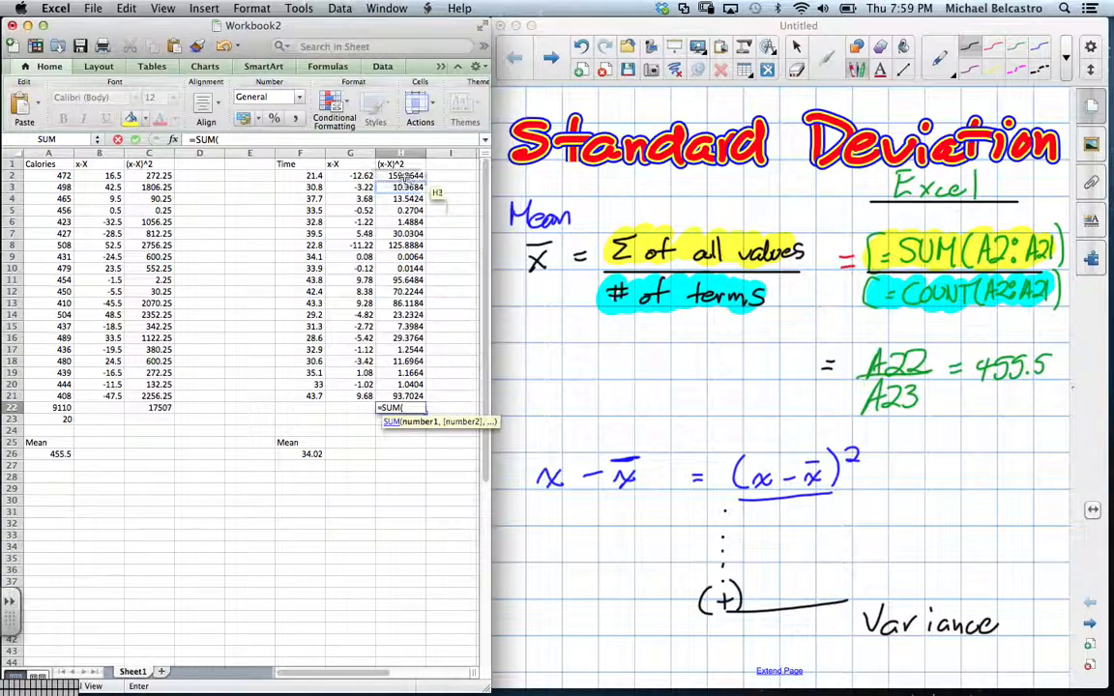
left_click_drag(407, 176, 409, 397)
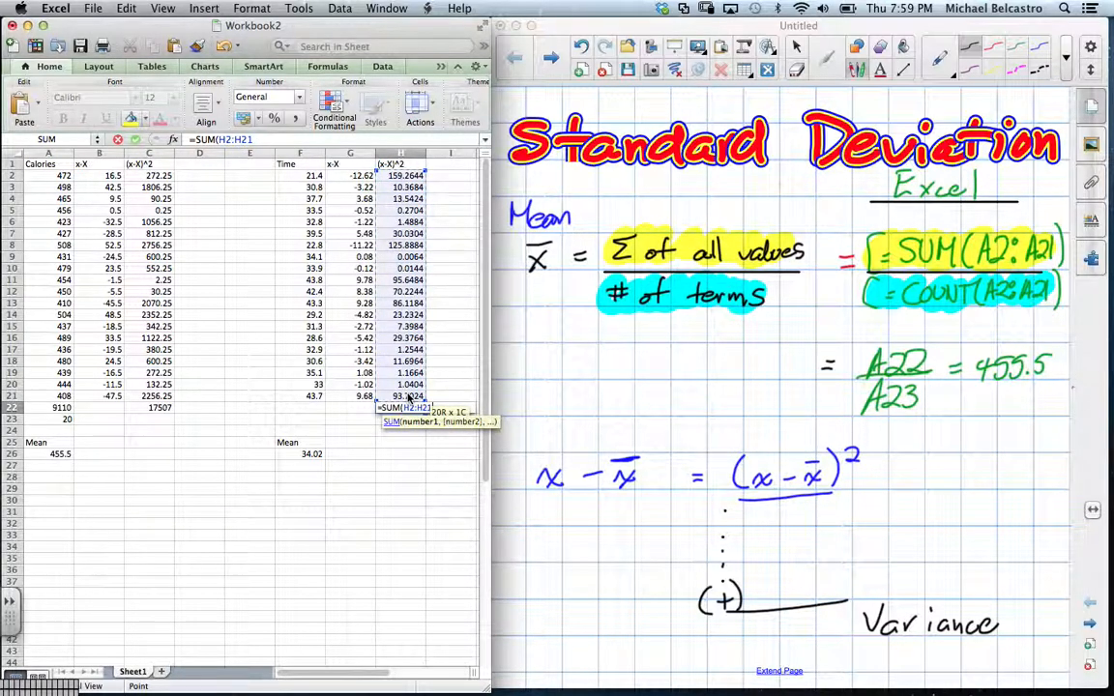
key("Return")
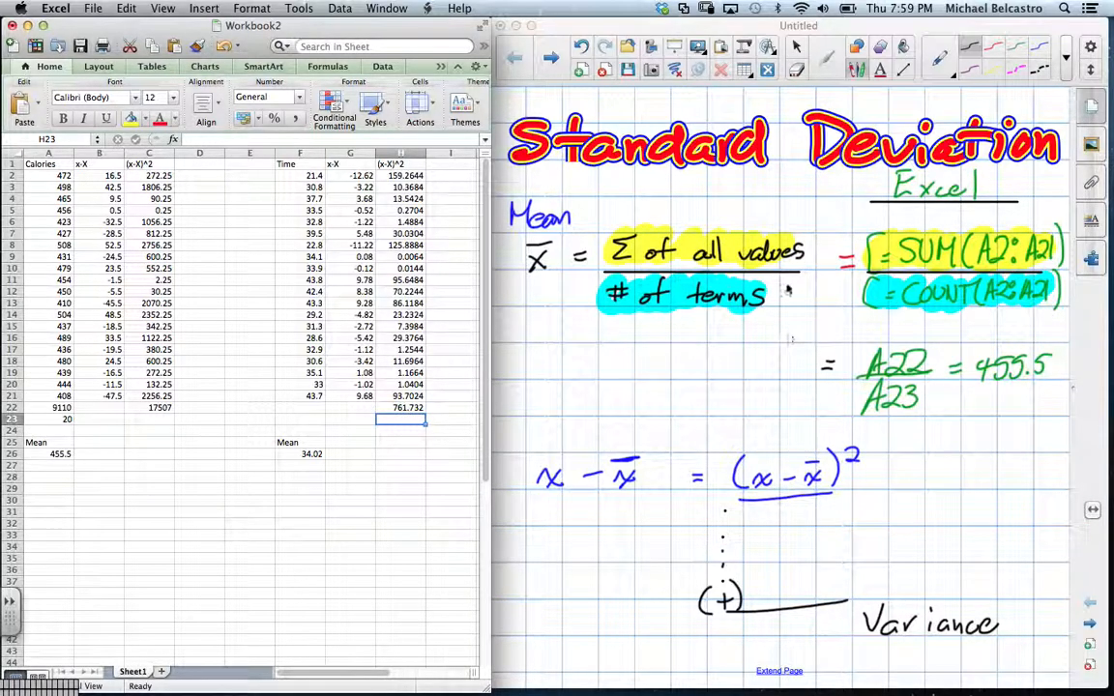
- In Notebook, write "Standard Deviation" in red below "Variance" and the red fraction Σ(x-x̄)²/n beside the sum line
left_click(993, 93)
left_click(993, 46)
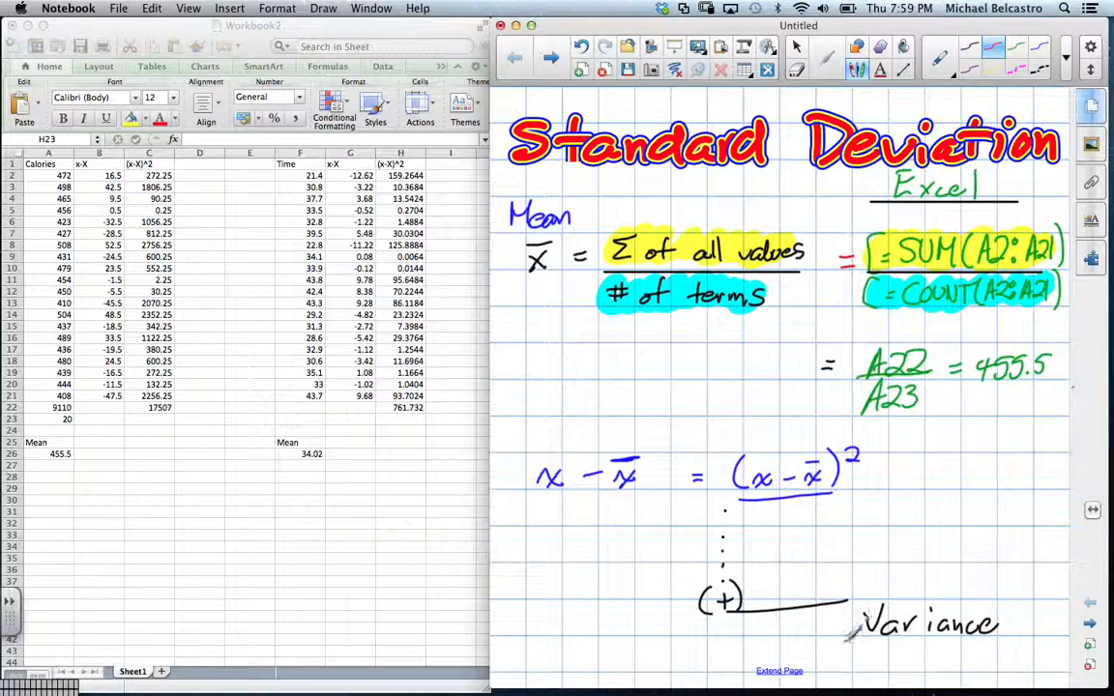
mouse_move(890, 641)
left_mouse_down()
mouse_move(882, 666)
mouse_move(985, 653)
mouse_move(989, 630)
left_mouse_up()
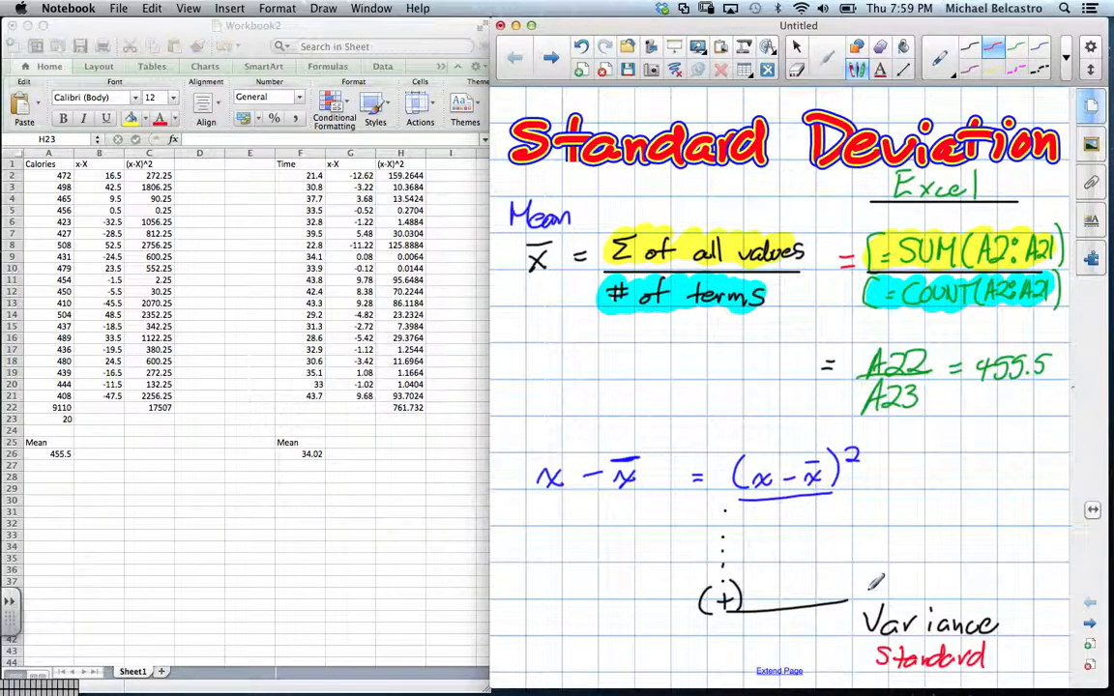
mouse_move(1006, 646)
left_mouse_down()
mouse_move(1016, 667)
mouse_move(1063, 662)
left_mouse_up()
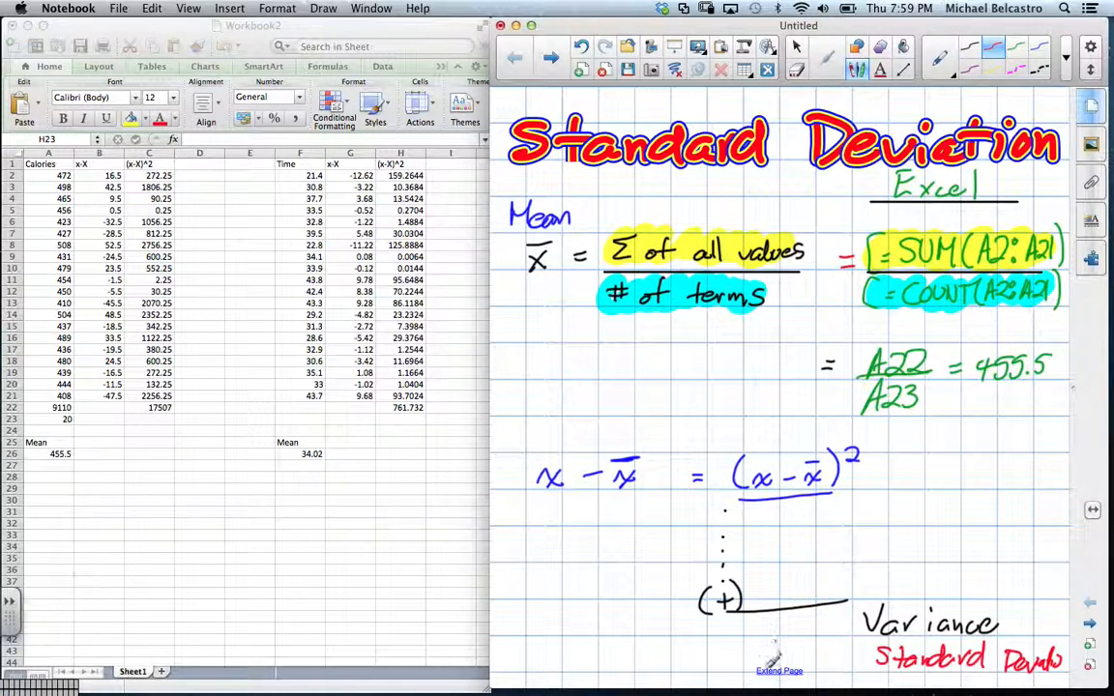
scroll(773, 600, "down", 3)
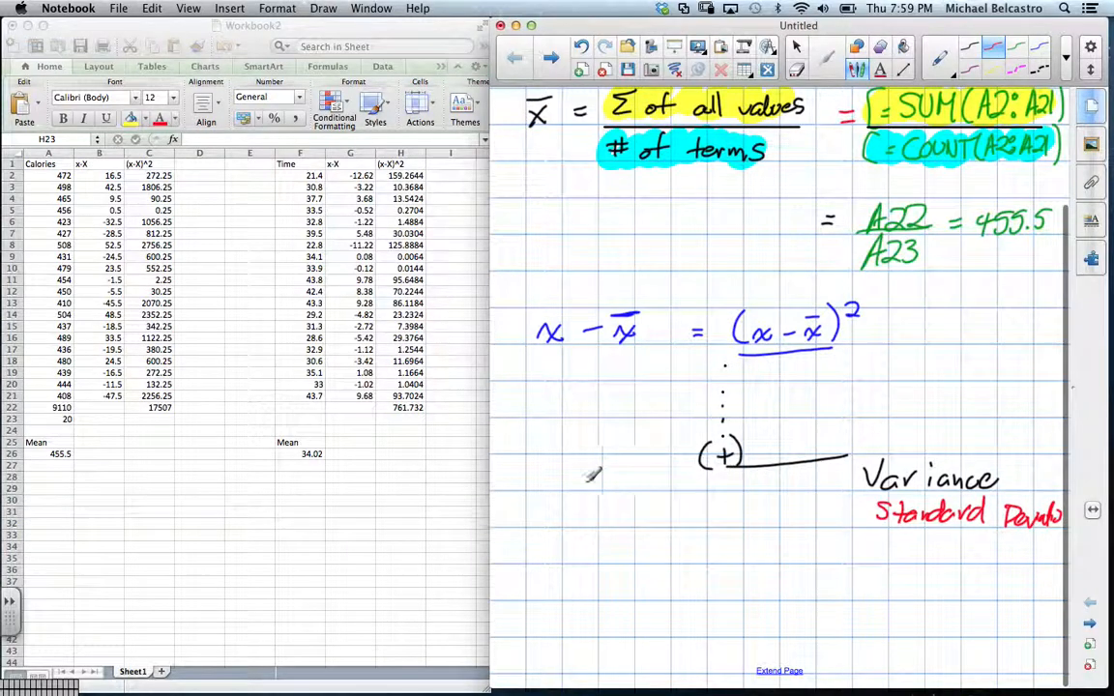
mouse_move(599, 484)
left_mouse_down()
mouse_move(596, 492)
mouse_move(659, 485)
mouse_move(674, 466)
mouse_move(677, 479)
mouse_move(649, 518)
left_mouse_up()
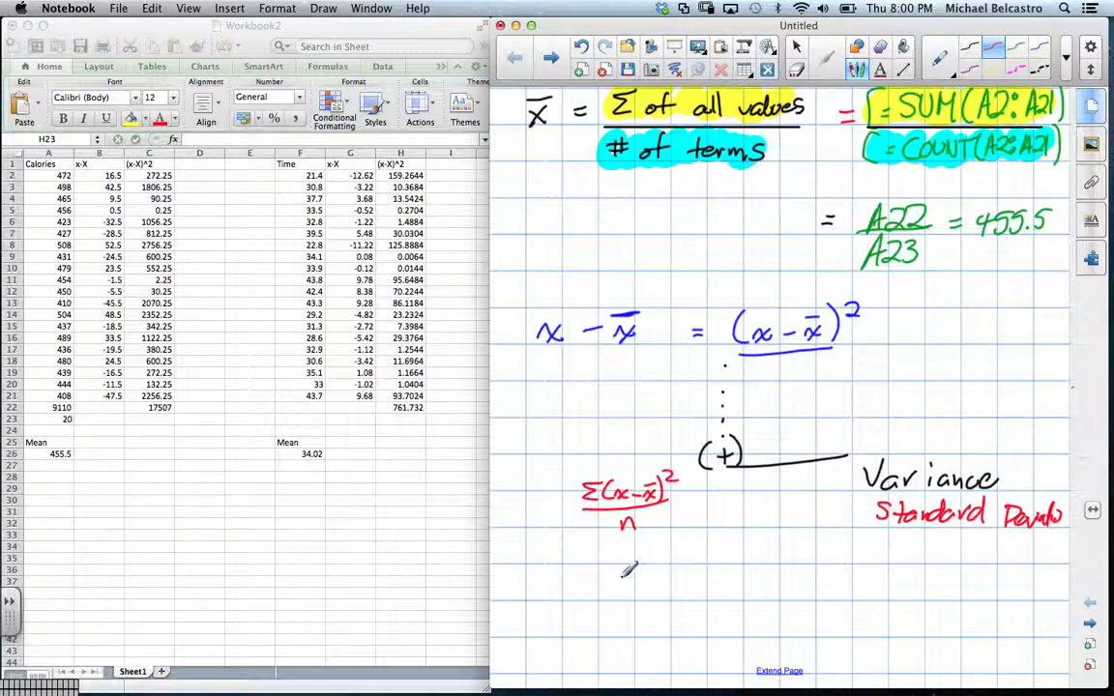
- In Excel, extend the C22 formula to =SUM(C2:C21)/COUNT(C2:C21) to get the Calories variance
left_click(147, 377)
left_click(162, 408)
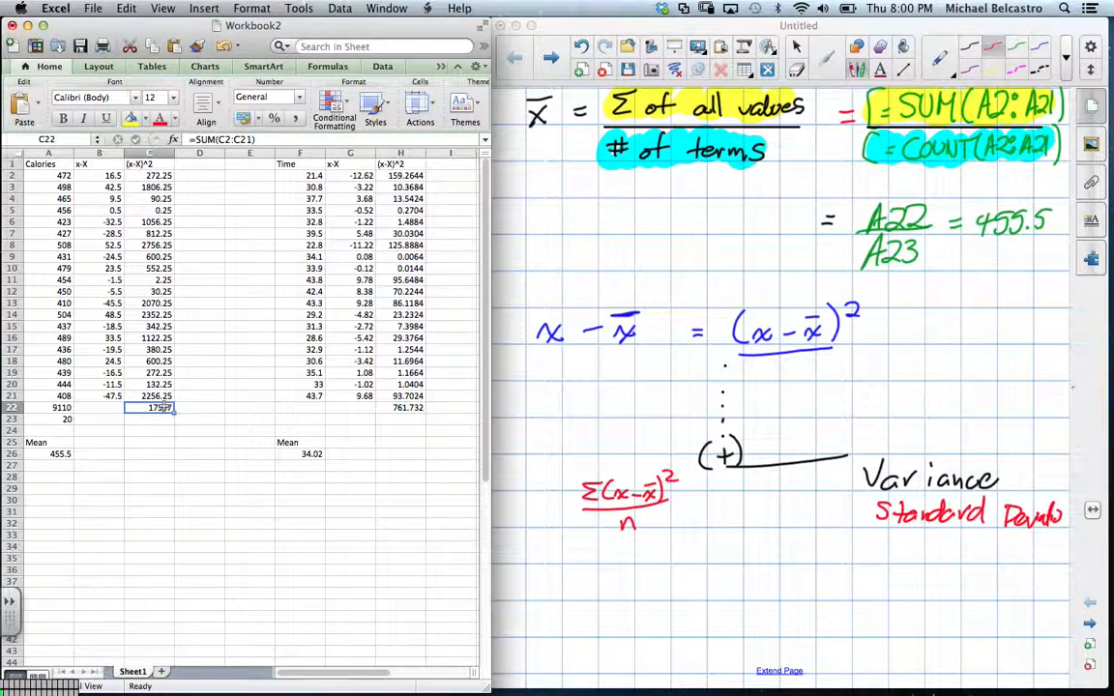
double_click(165, 407)
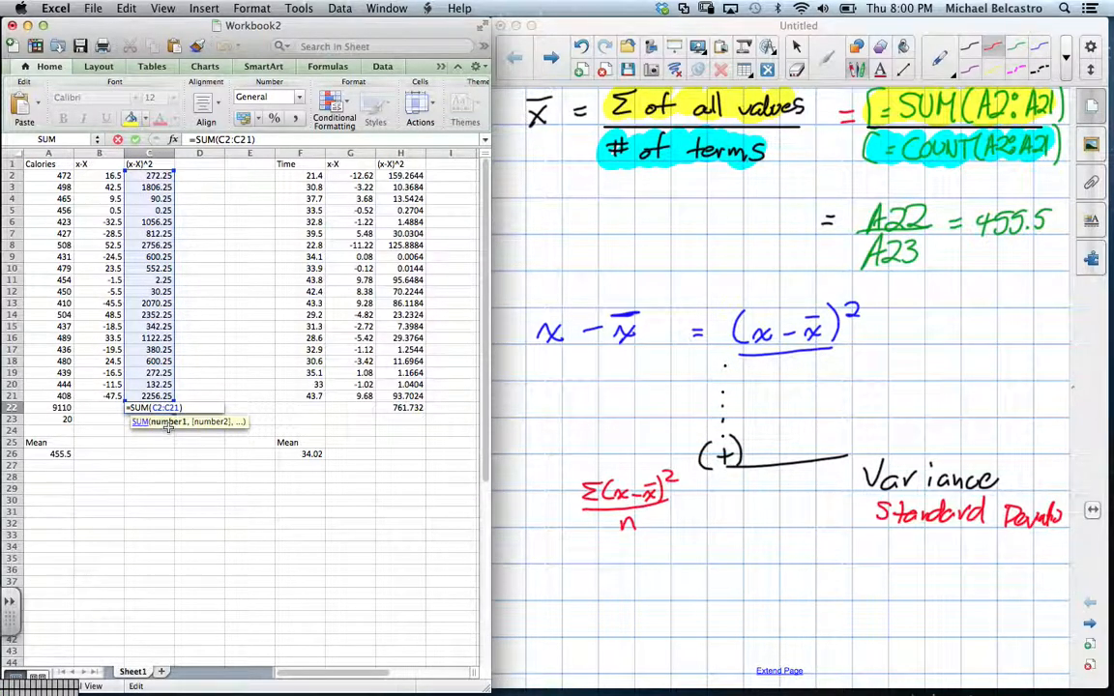
type("/CO")
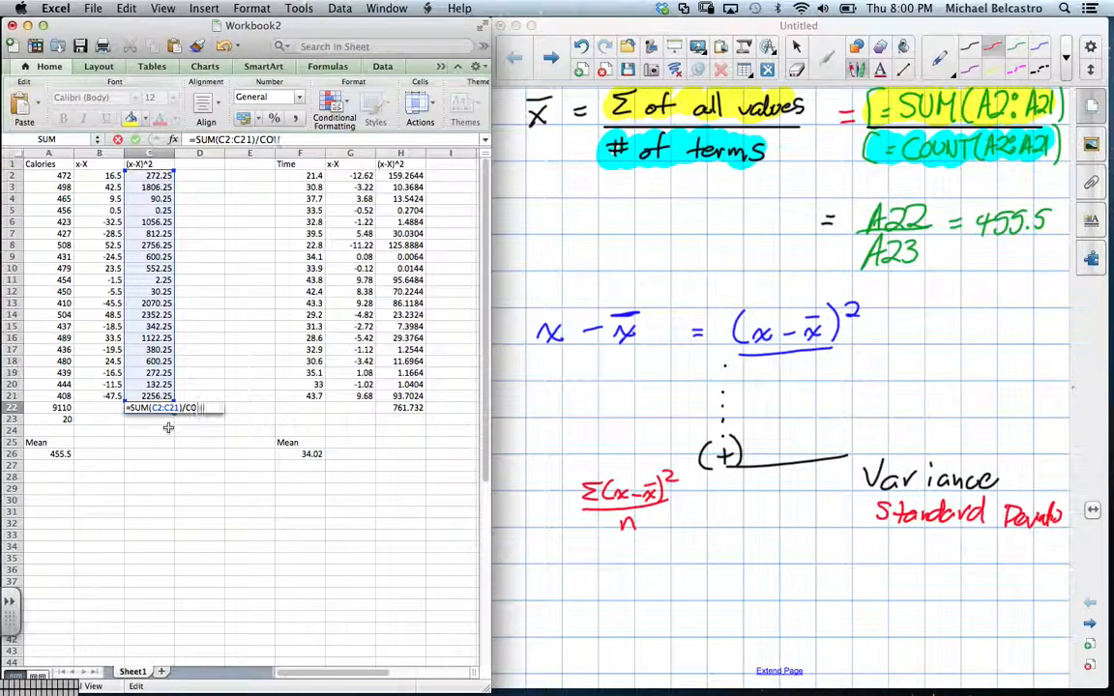
type("UNT(")
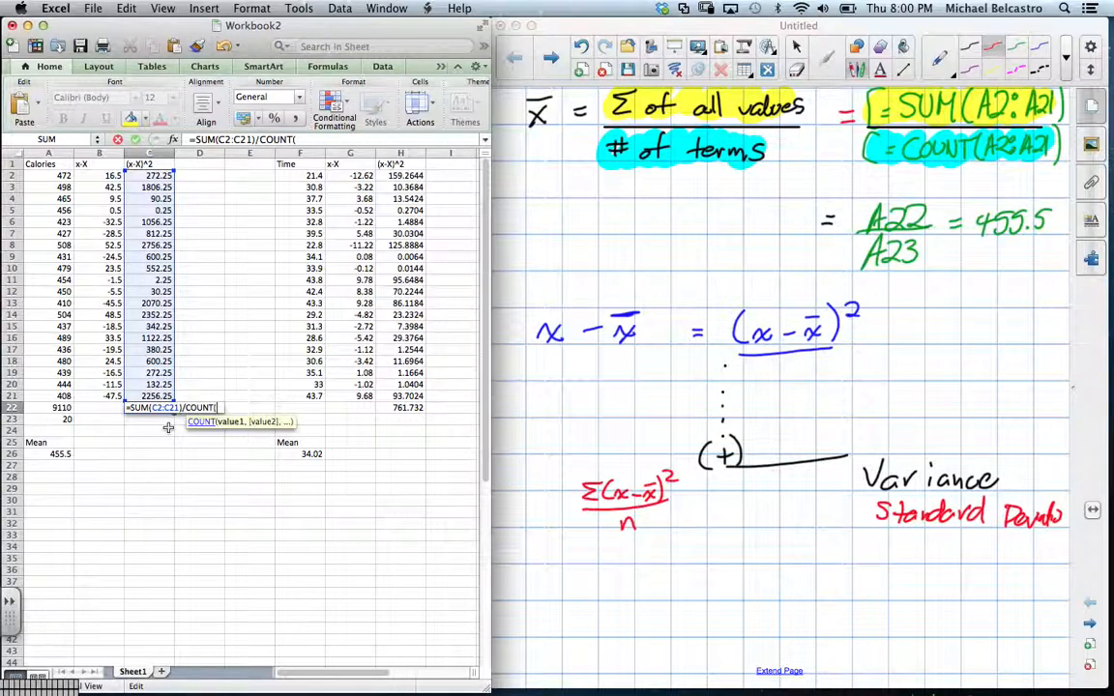
left_click_drag(153, 175, 164, 389)
type(")")
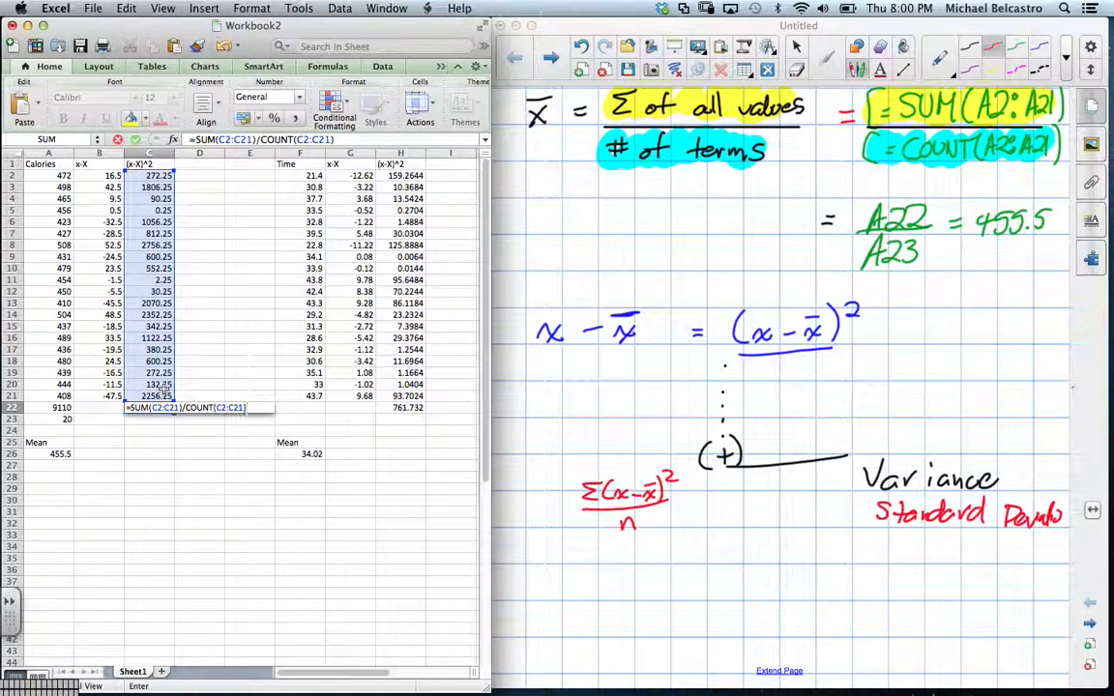
key("Return")
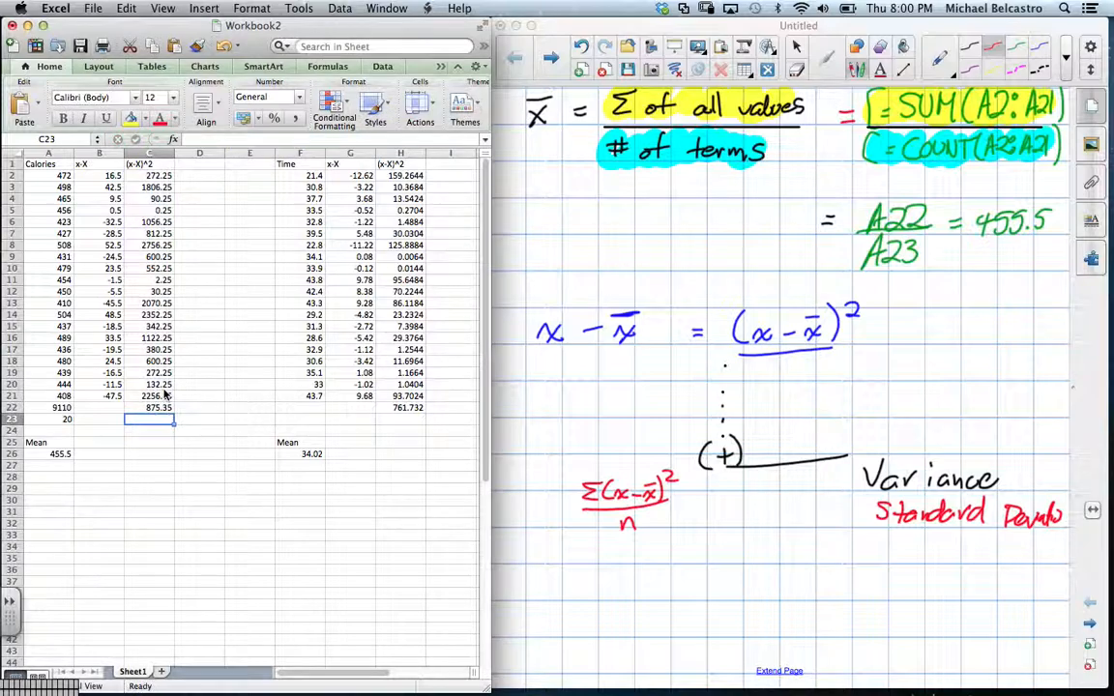
- Extend the H22 formula to =SUM(H2:H21)/COUNT(H2:H21) to get the Time variance
double_click(403, 407)
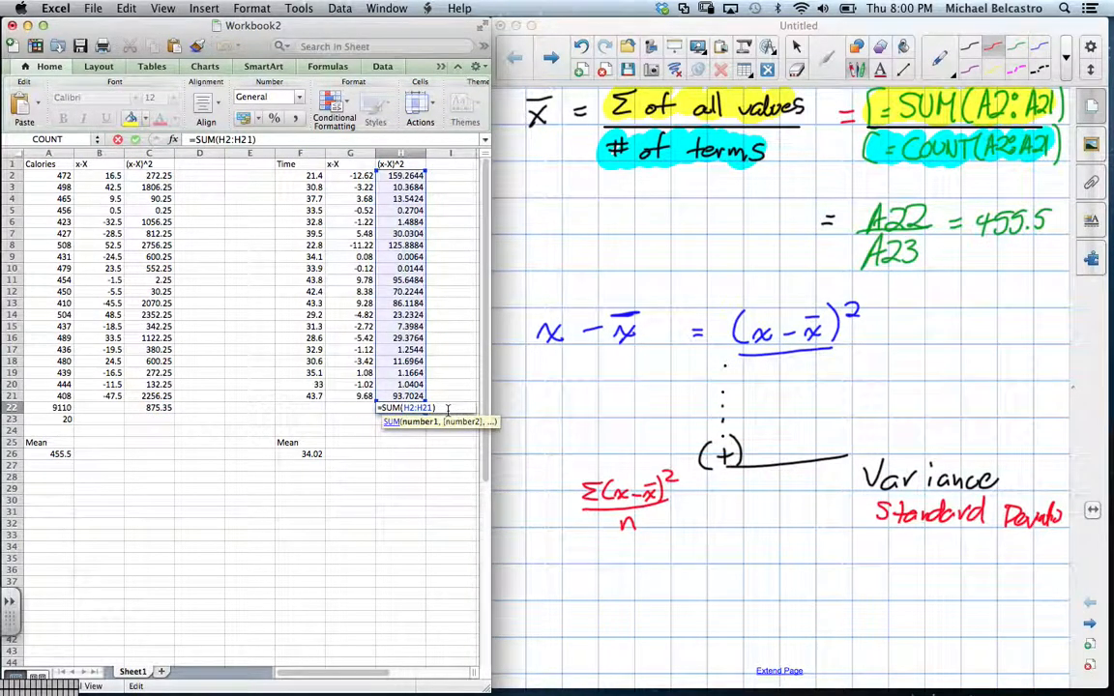
left_click(448, 410)
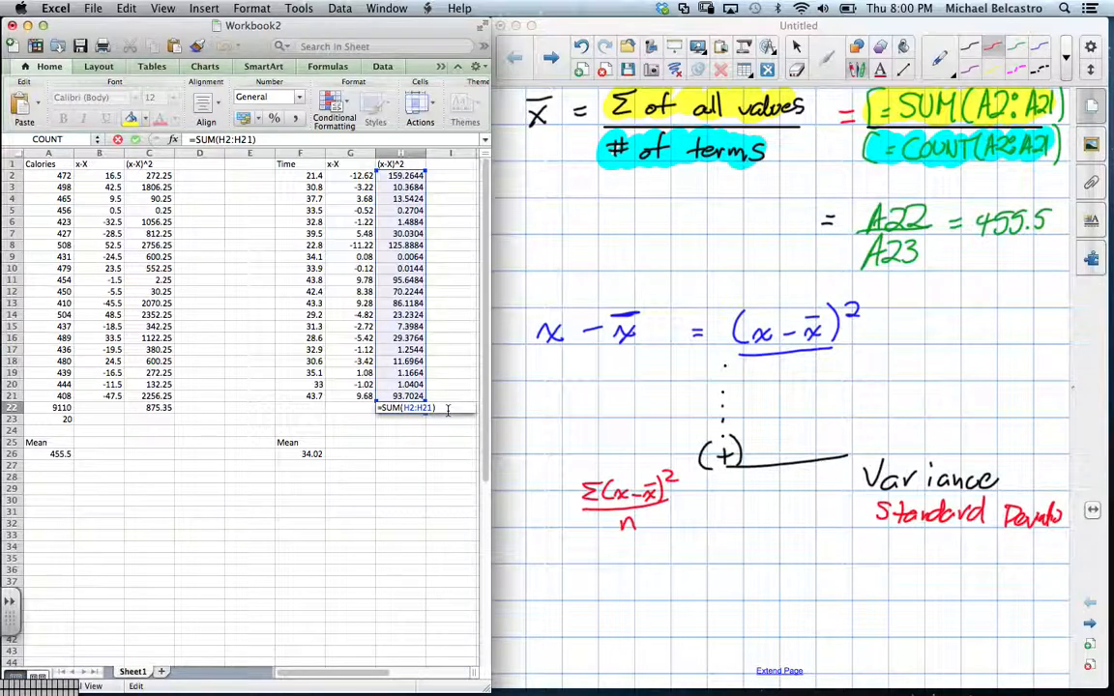
type("/COUNT")
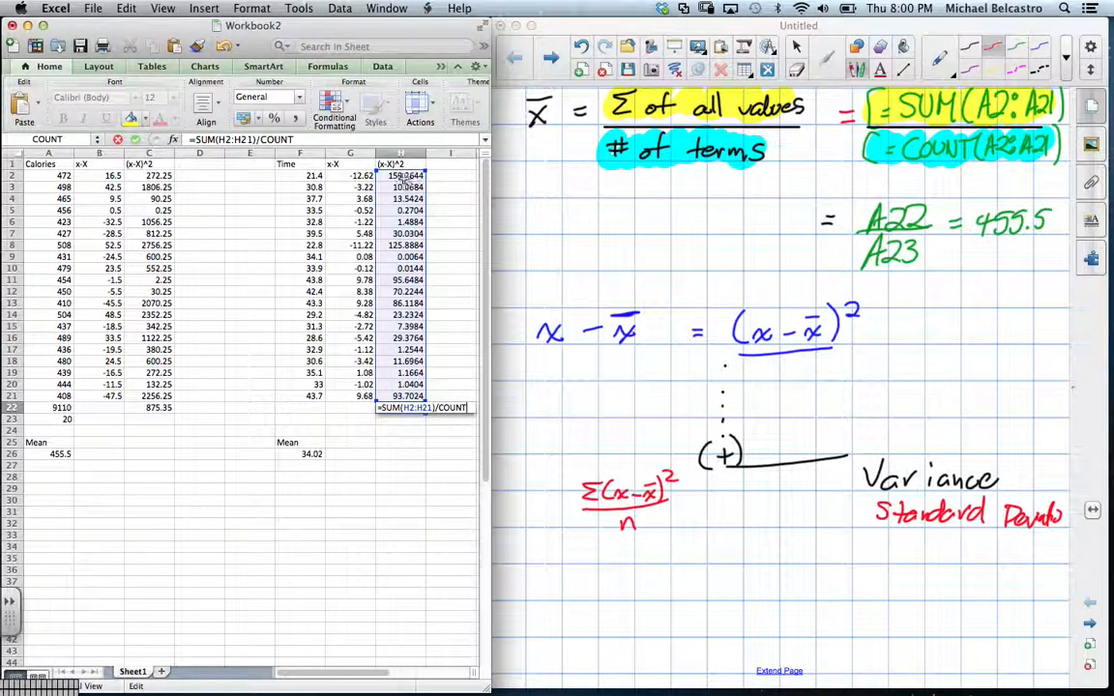
type("+")
left_click_drag(404, 177, 406, 396)
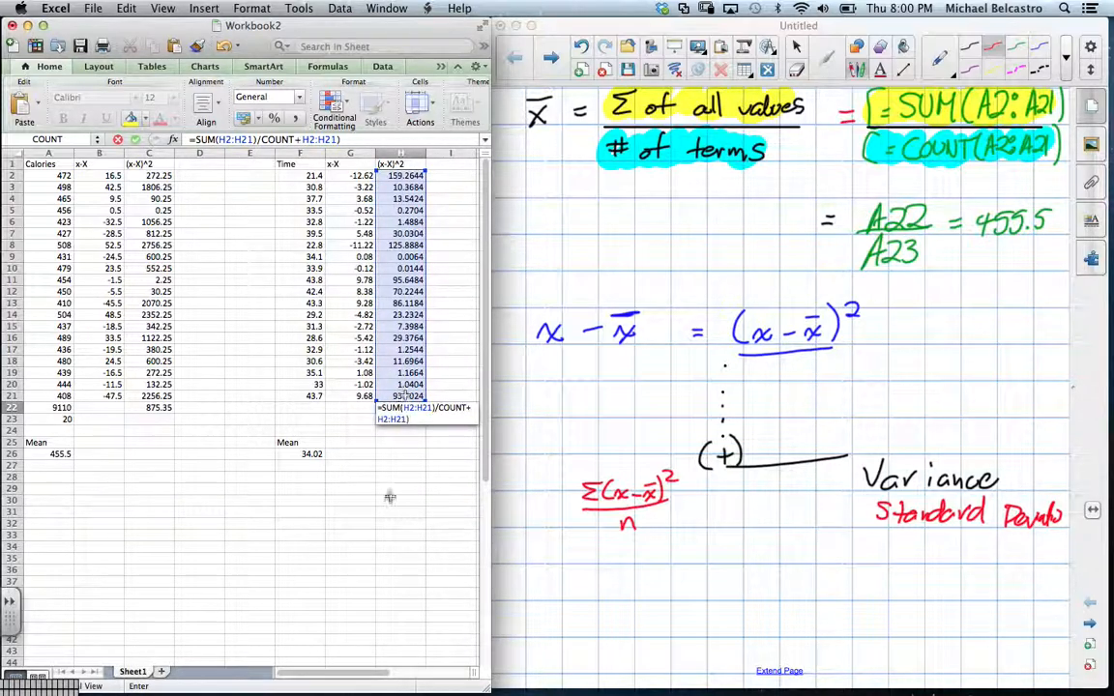
left_click(473, 407)
key("BackSpace")
type("(")
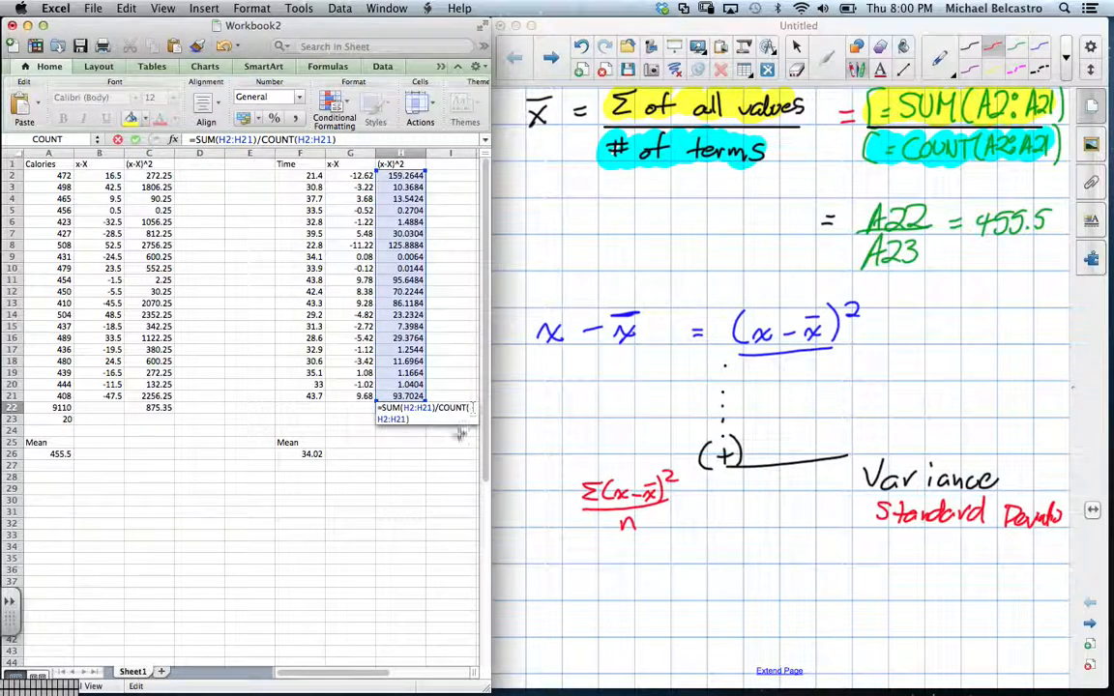
key("Return")
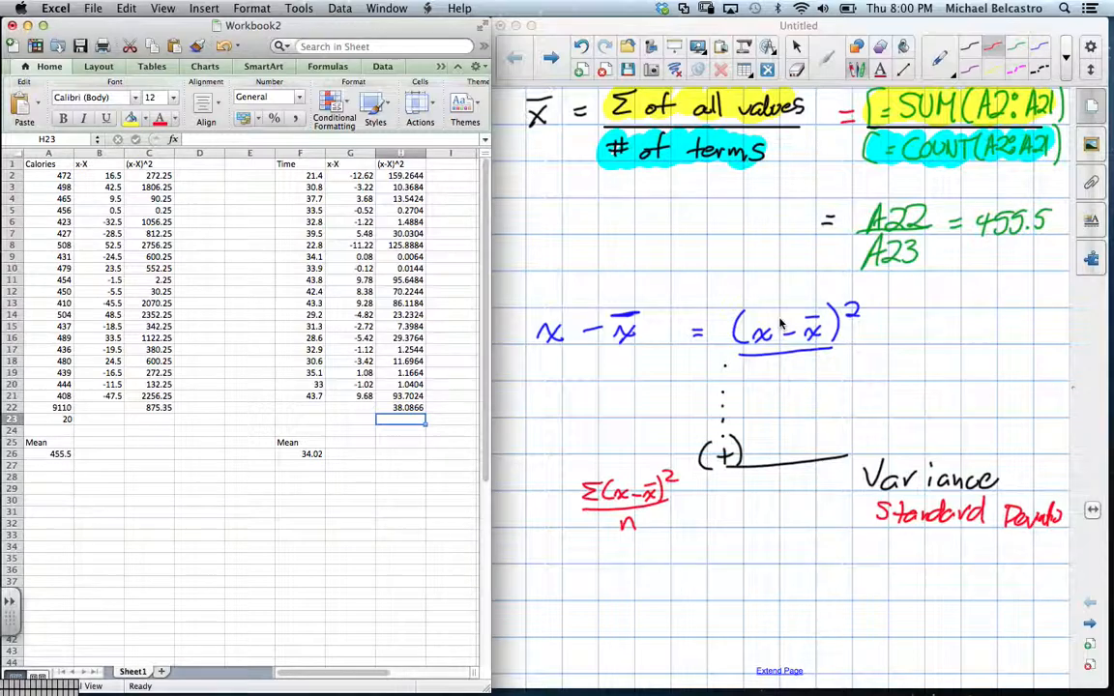
- In Notebook, draw a blue square root sign around the red fraction and a blue arrow from it to "Standard Deviation"
left_click(1037, 50)
left_click_drag(541, 502, 657, 466)
mouse_move(704, 514)
left_mouse_down()
mouse_move(861, 516)
mouse_move(851, 534)
left_mouse_up()
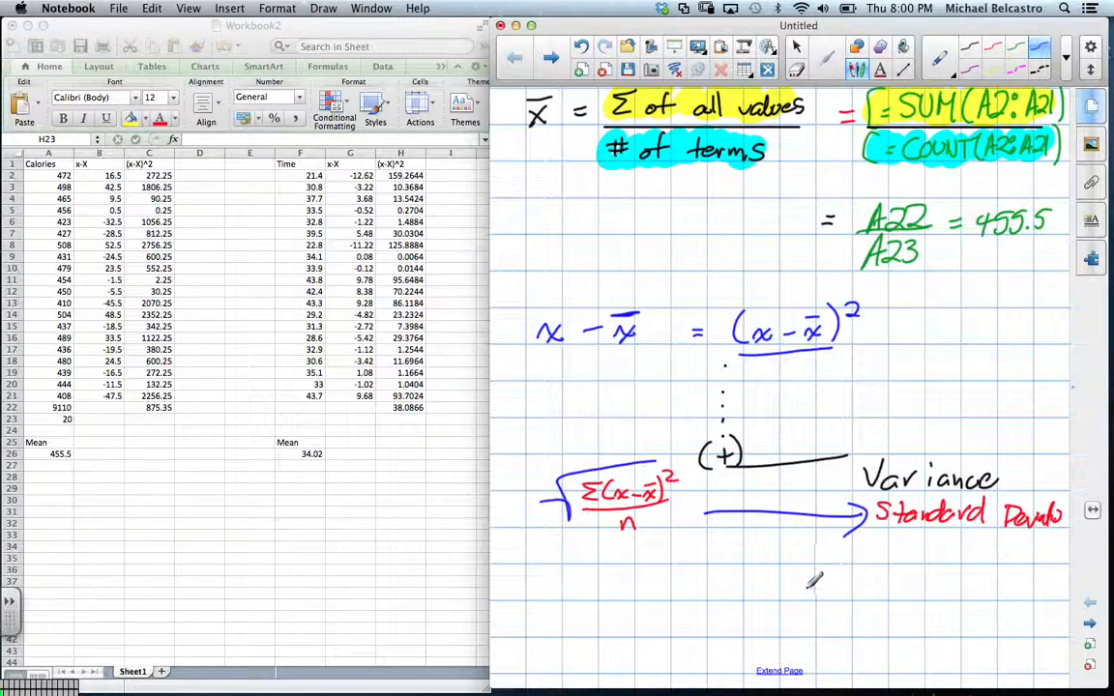
- In Excel, begin a formula in C23 that references the Calories variance in C22
left_click(163, 407)
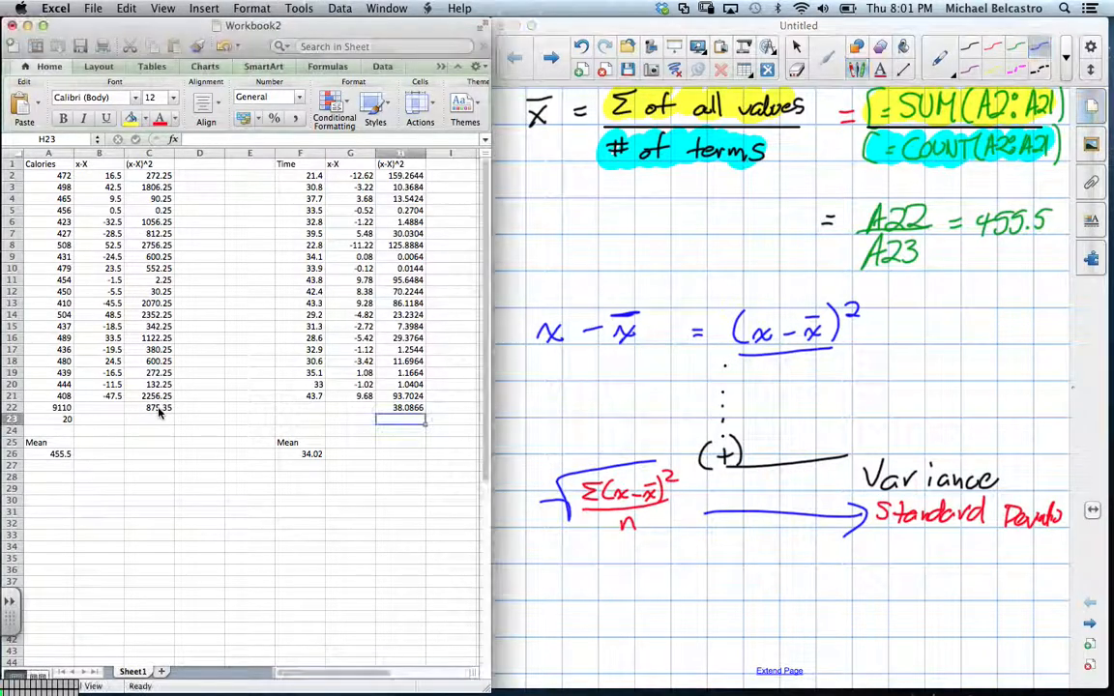
left_click(158, 411)
left_click(153, 421)
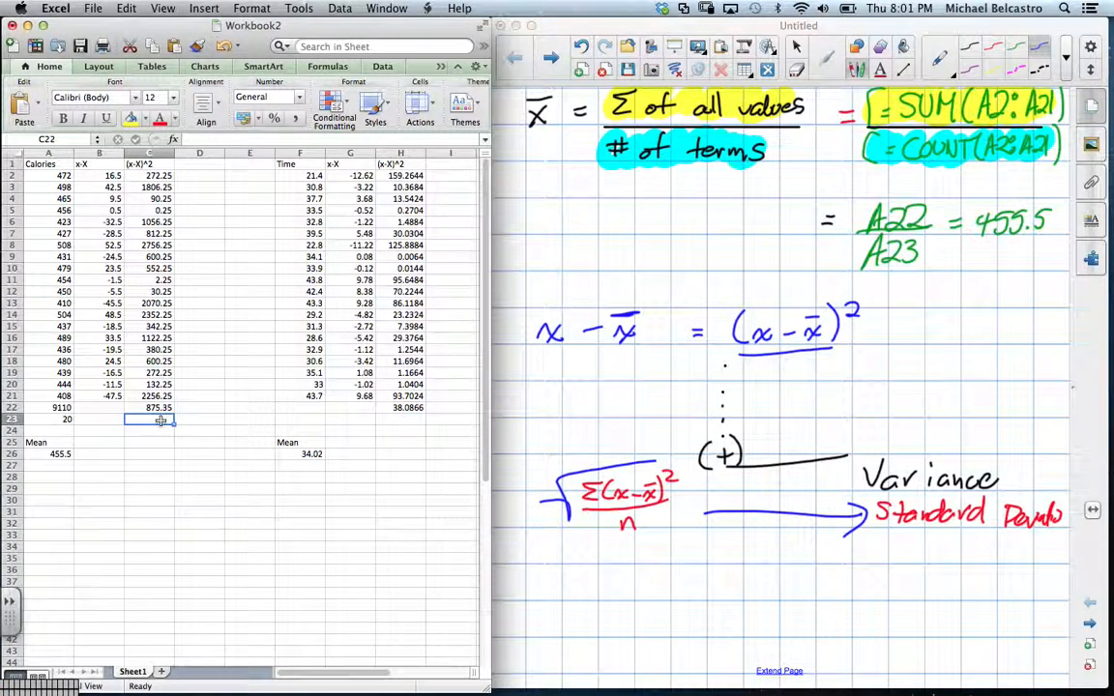
type("=")
key("Up")
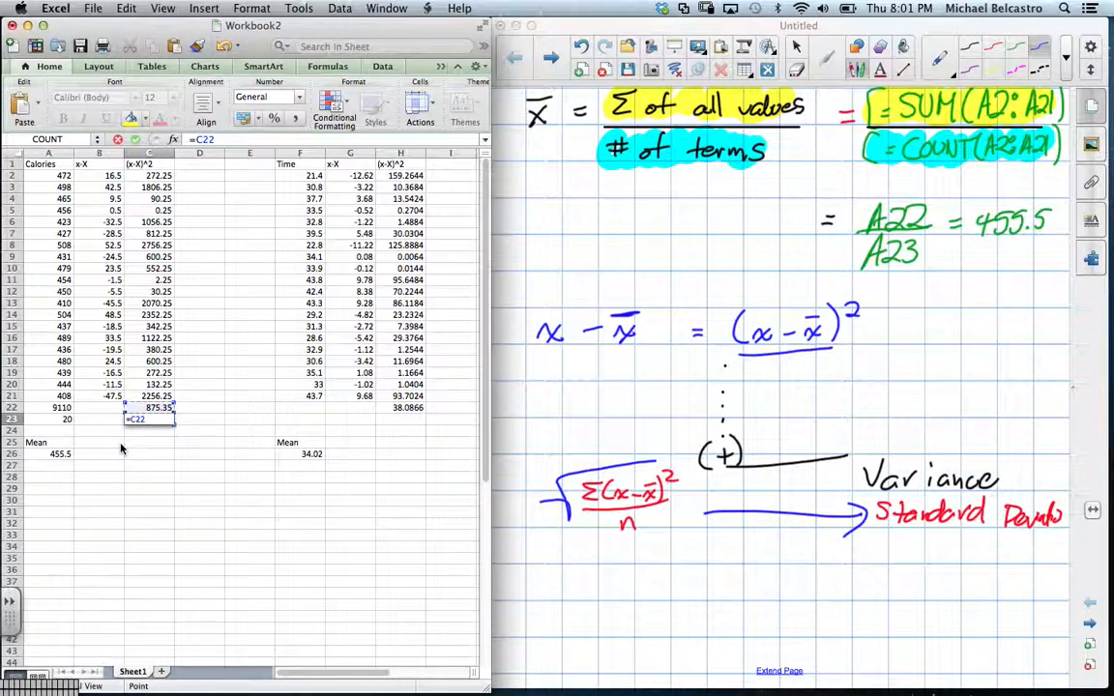
- In Notebook, write "^1/2 = √" in blue below the square root formula
left_click(635, 565)
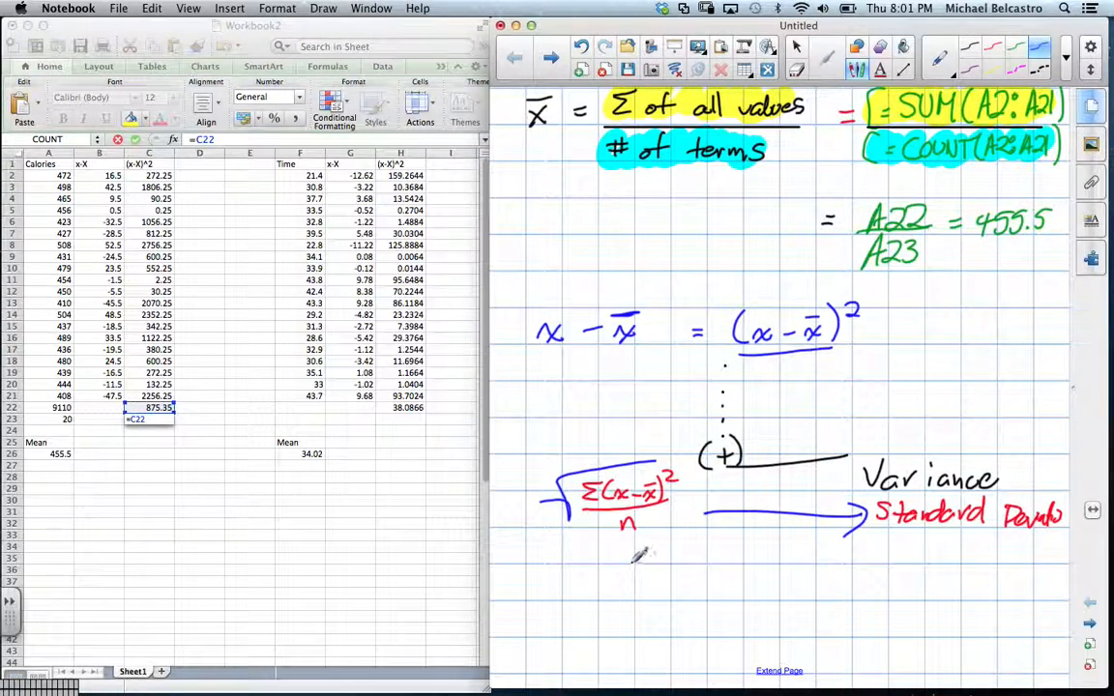
left_click_drag(632, 568, 645, 562)
left_click_drag(656, 566, 675, 565)
mouse_move(659, 573)
left_mouse_down()
mouse_move(677, 585)
mouse_move(708, 560)
left_mouse_up()
left_click_drag(695, 569, 791, 543)
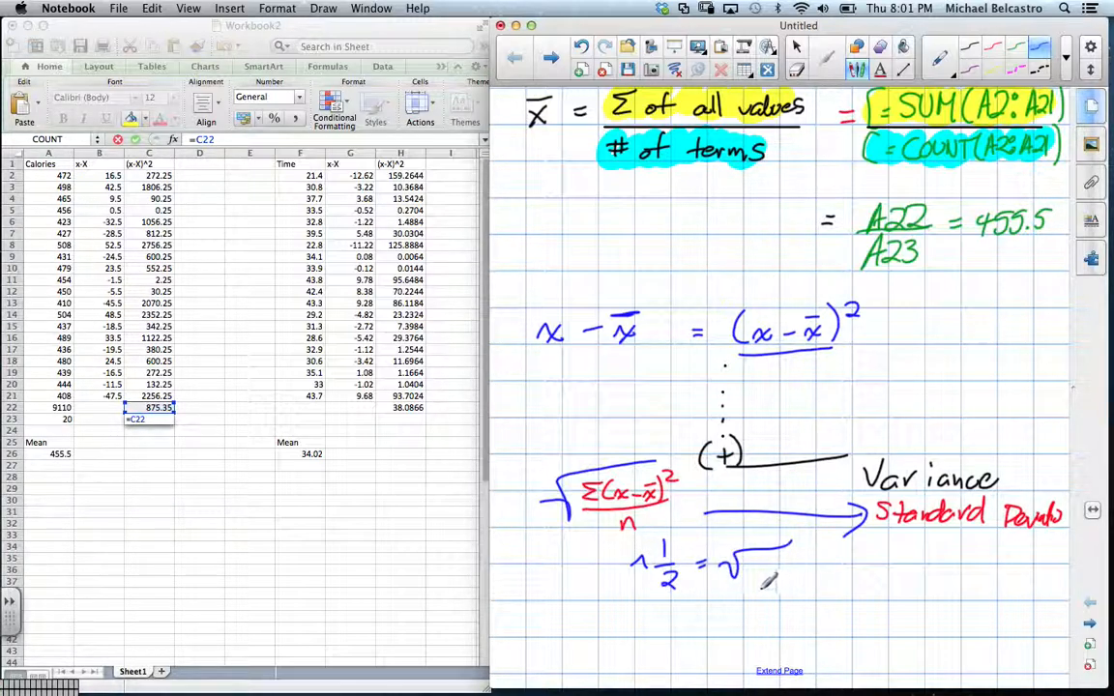
- Back in Excel, complete the C23 formula as =C22^(1/2) for the Calories standard deviation
left_click(158, 410)
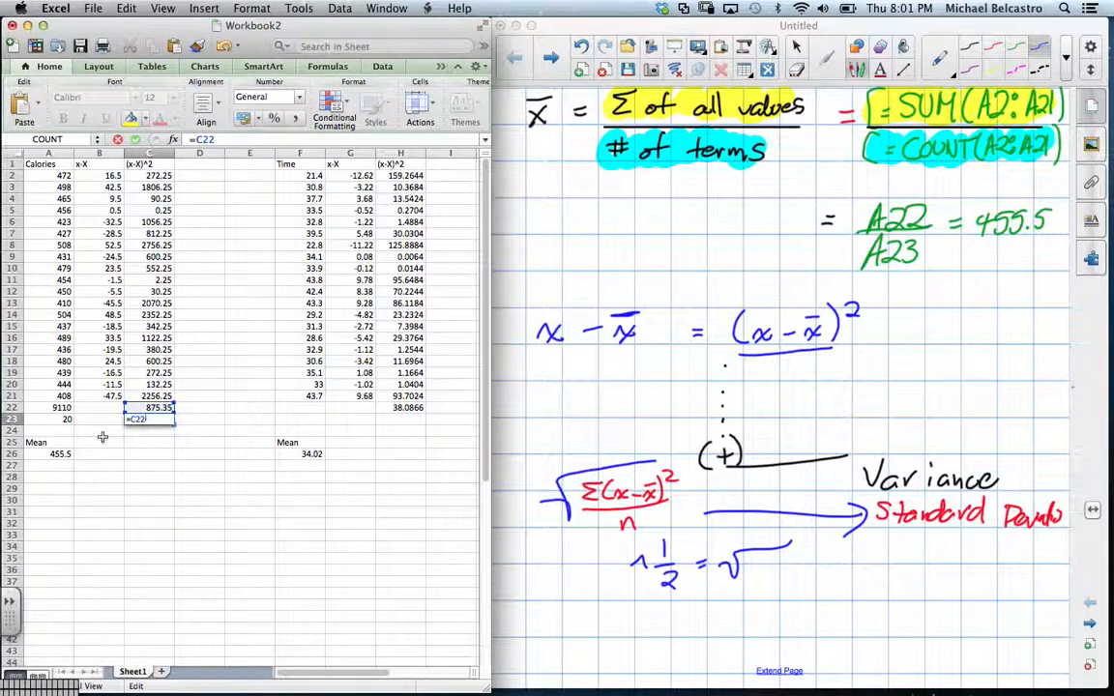
type("^(1/2)")
key("Return")
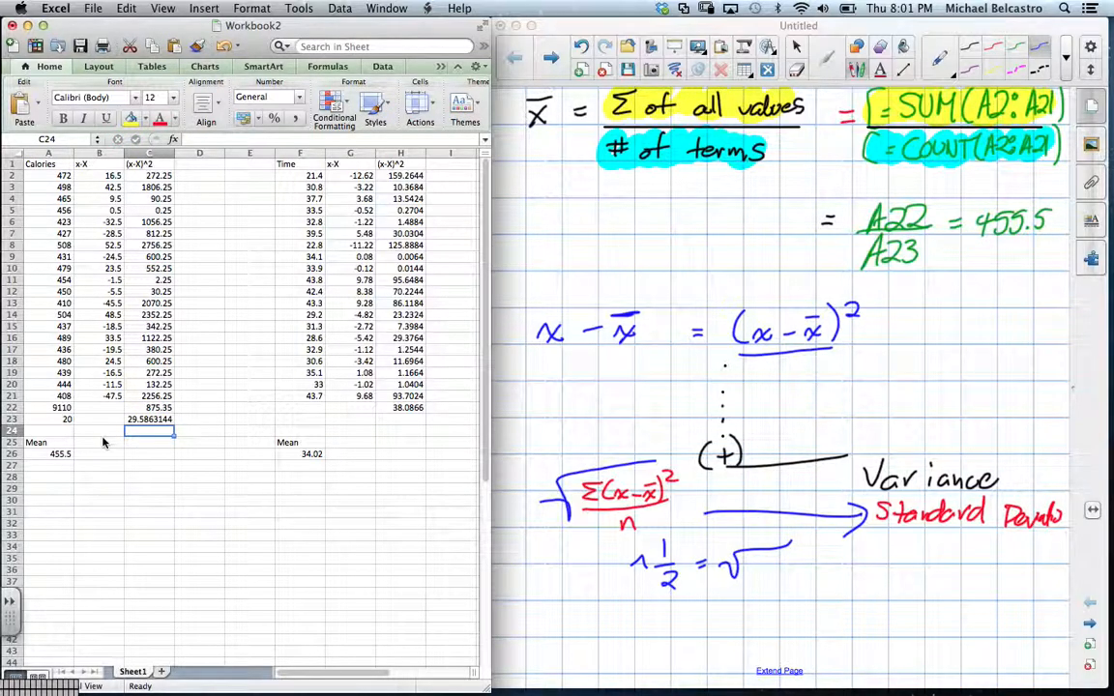
- Calculate the Time standard deviation in H23 with =H22^(0.5)
left_click(396, 419)
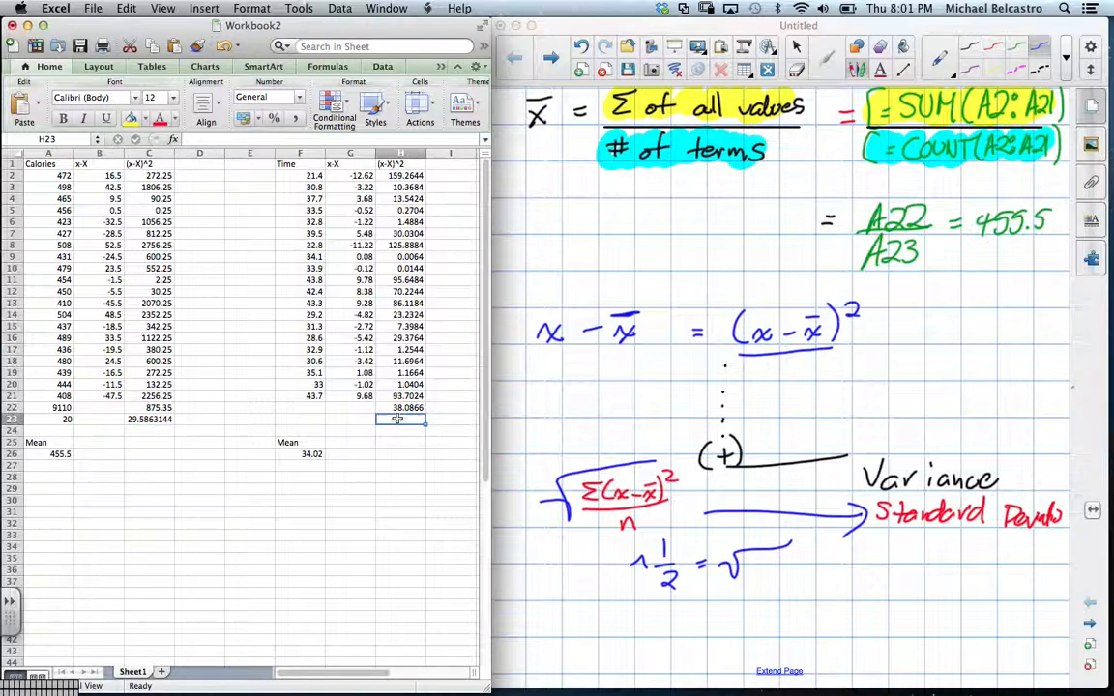
type("=")
key("Up")
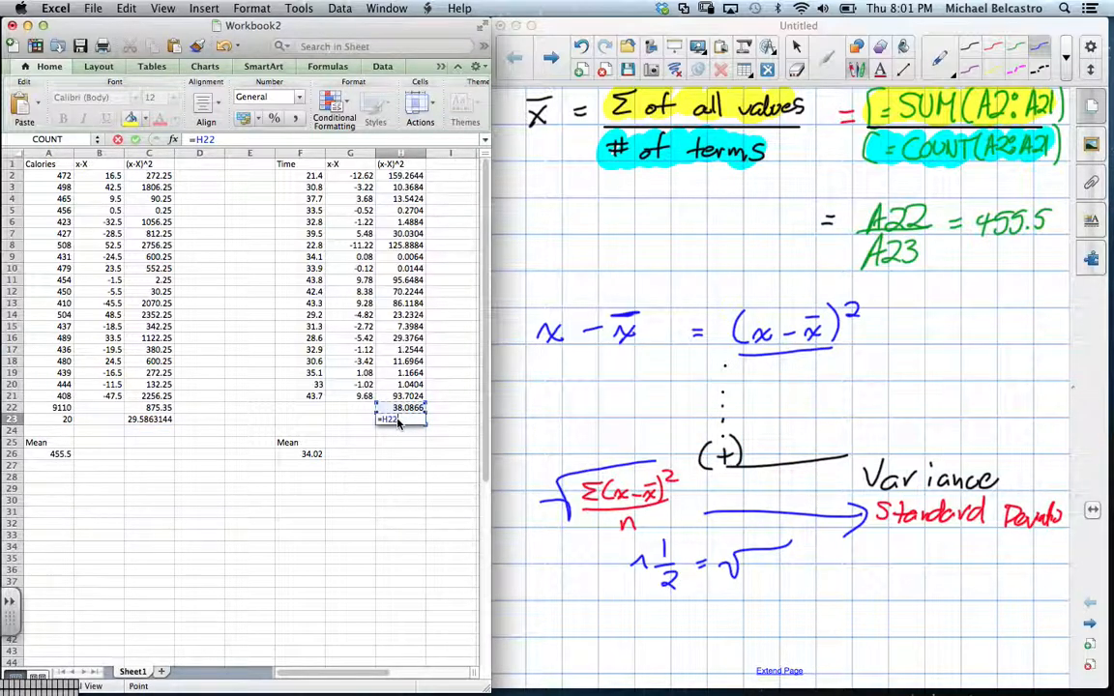
type("^(")
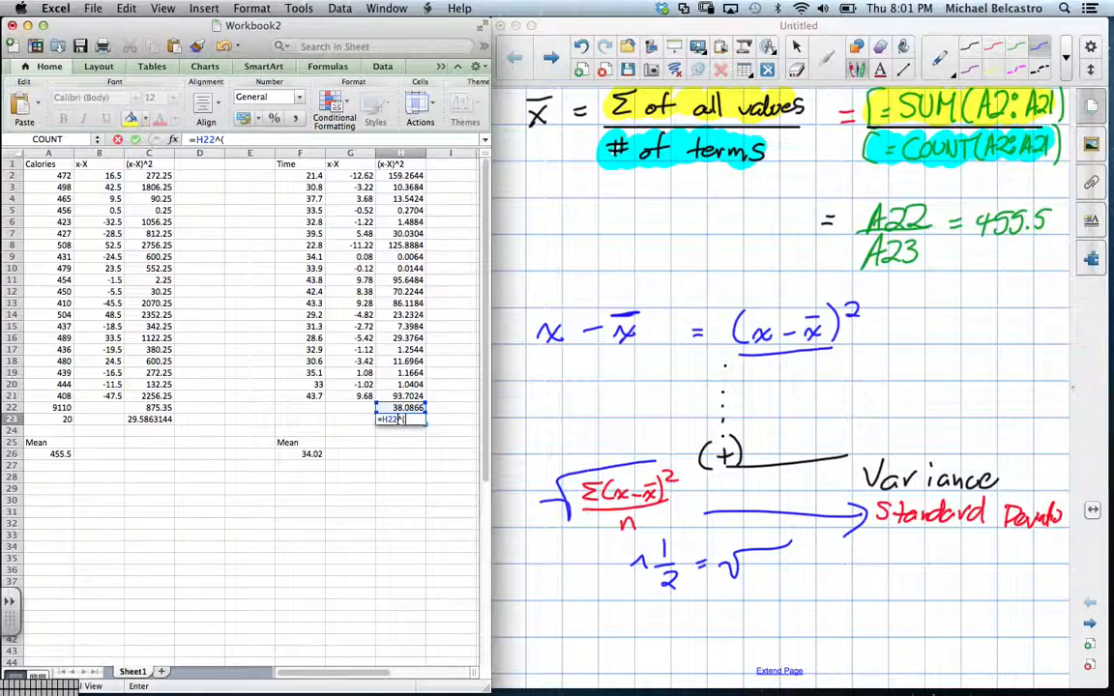
type("0.5)")
key("Return")
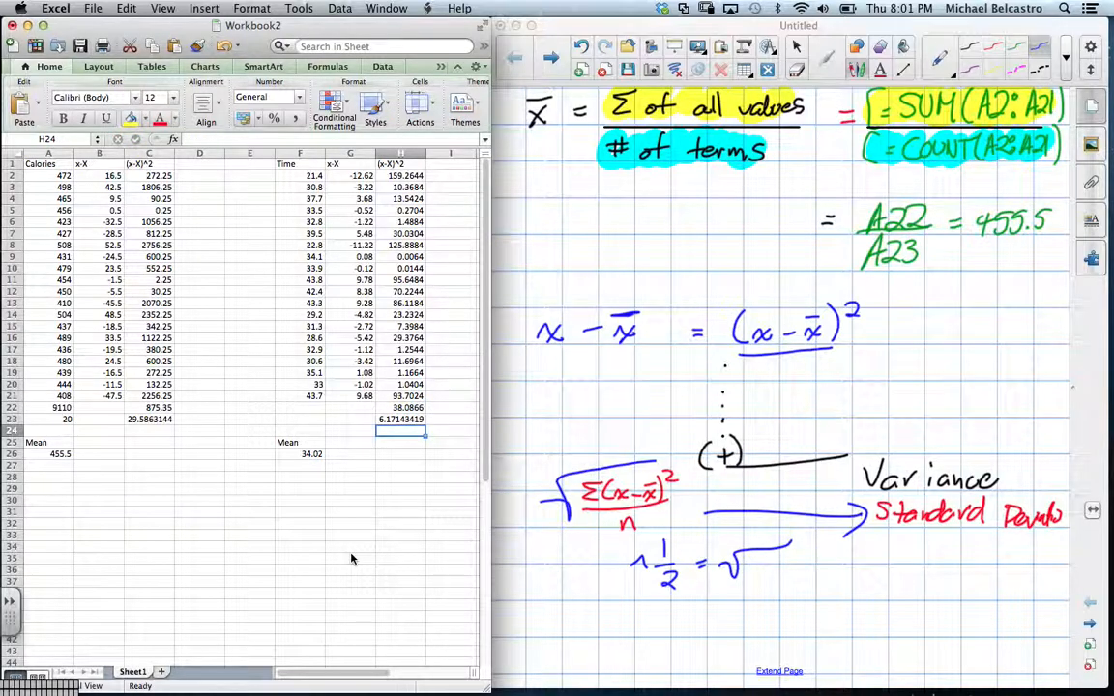
- Highlight the two standard deviation cells, C23 and H23, with a yellow fill
left_click(162, 418)
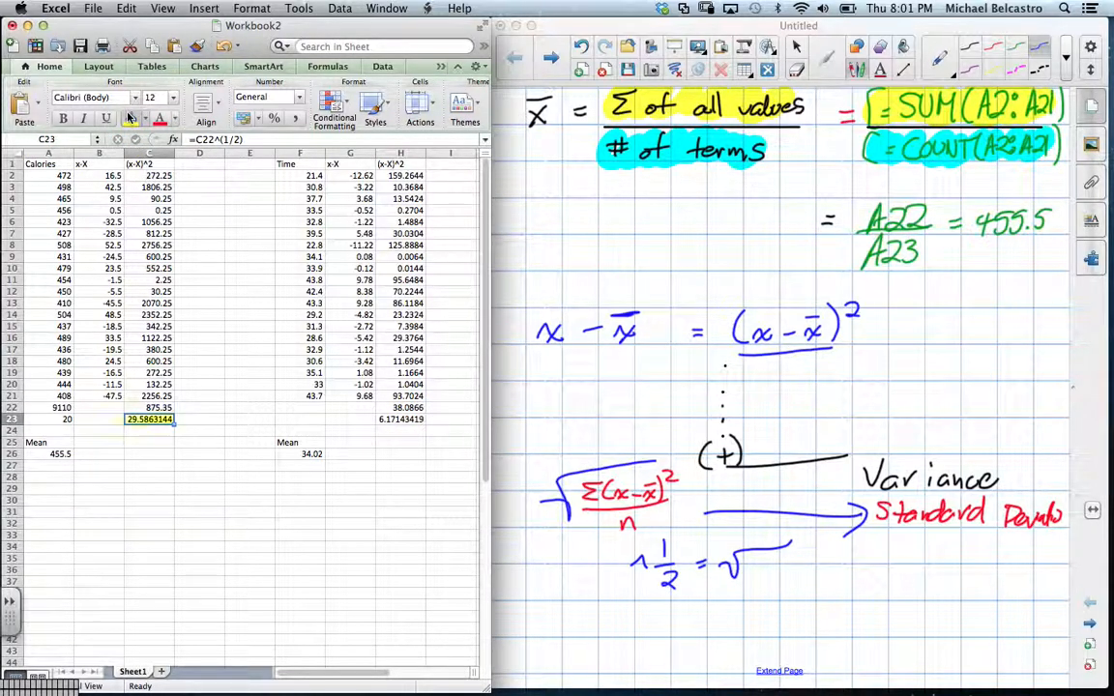
left_click(400, 419)
left_click(131, 117)
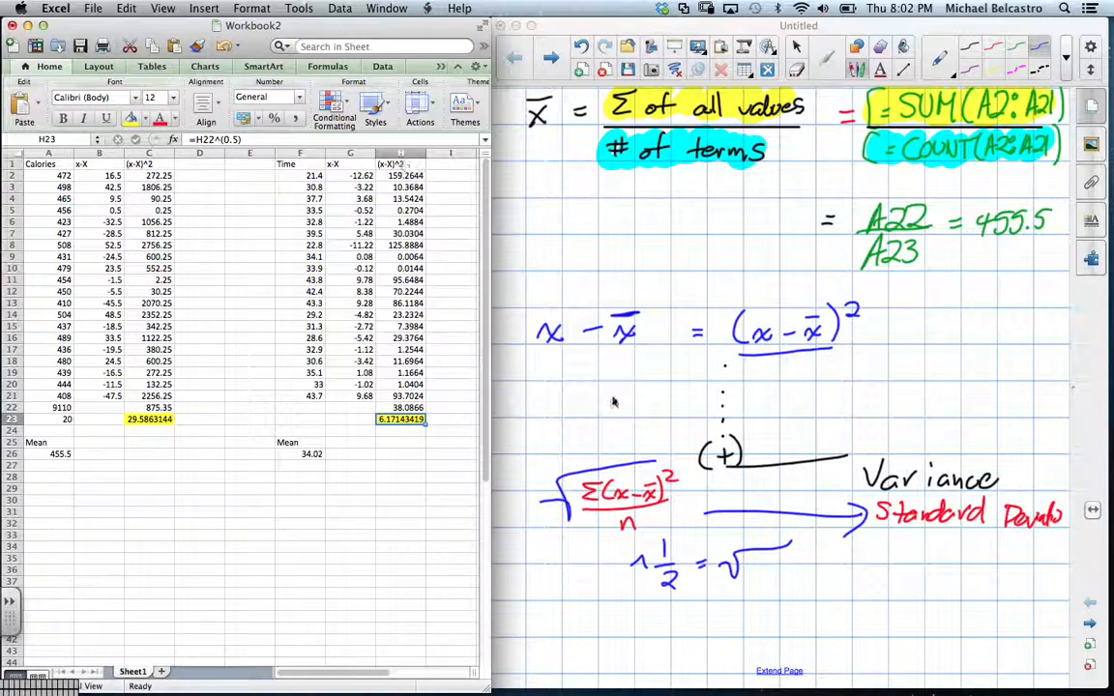
mouse_move(923, 674)
left_click(1054, 675)
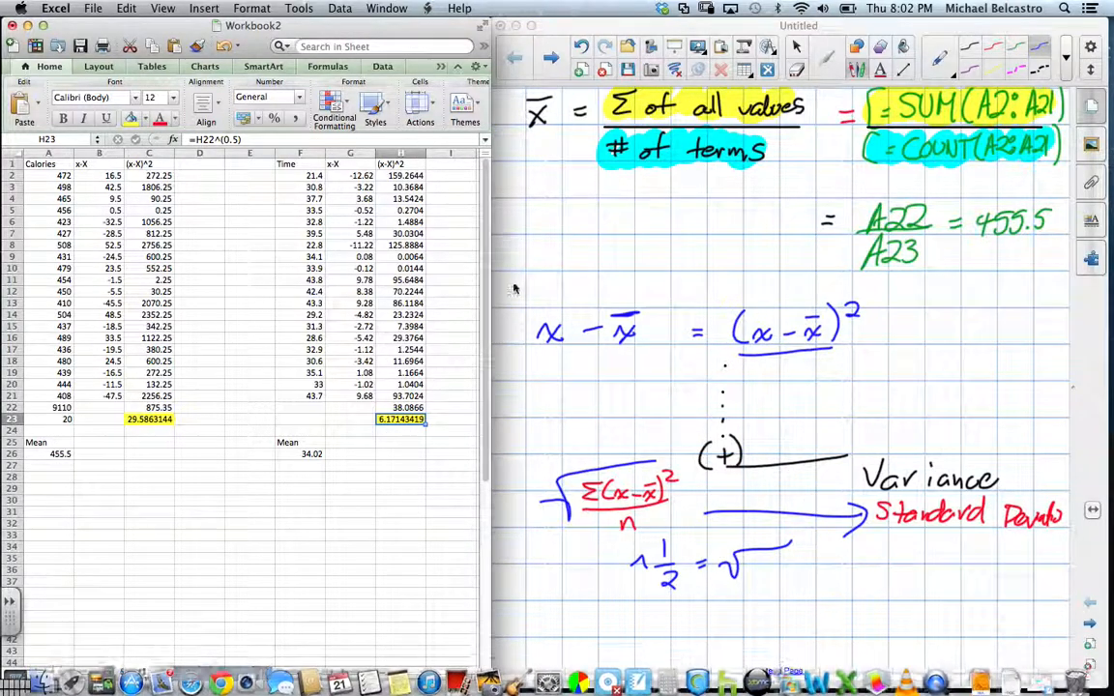